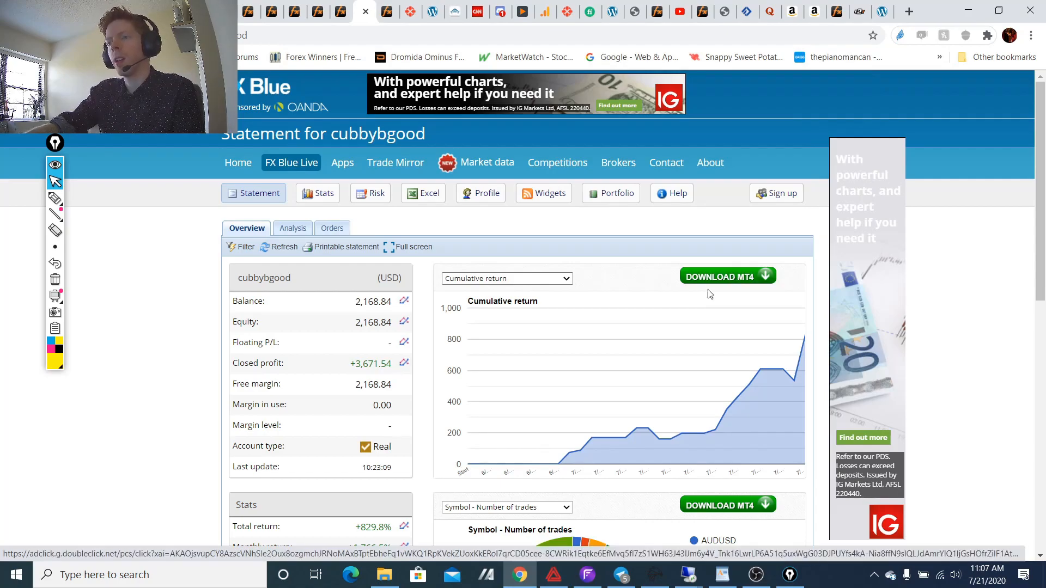
{"action": "scroll", "coordinate": [455, 305], "scroll_direction": "down", "scroll_amount": 1}
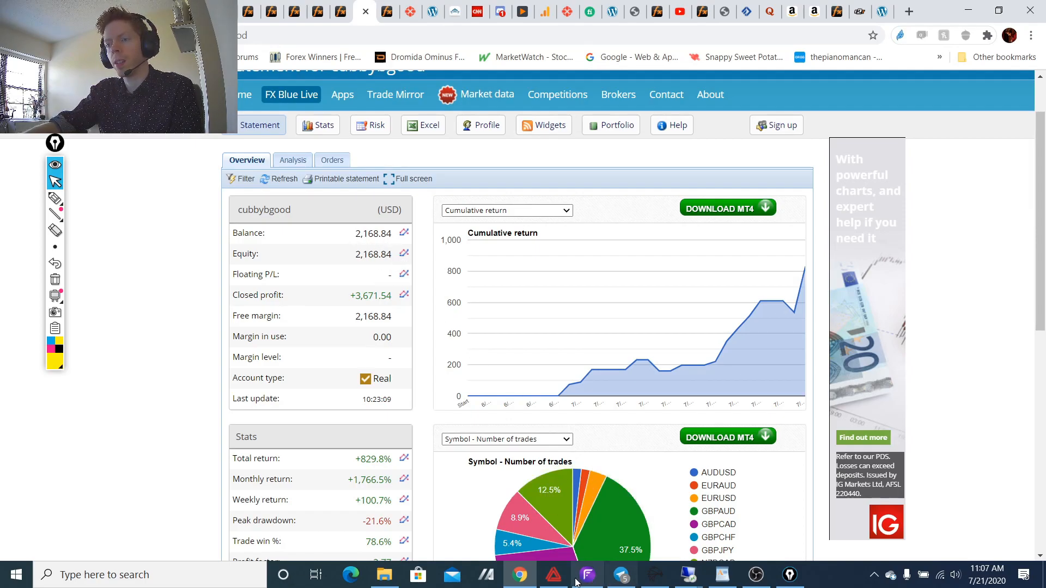
{"action": "left_click", "coordinate": [553, 575]}
{"action": "left_click", "coordinate": [73, 517]}
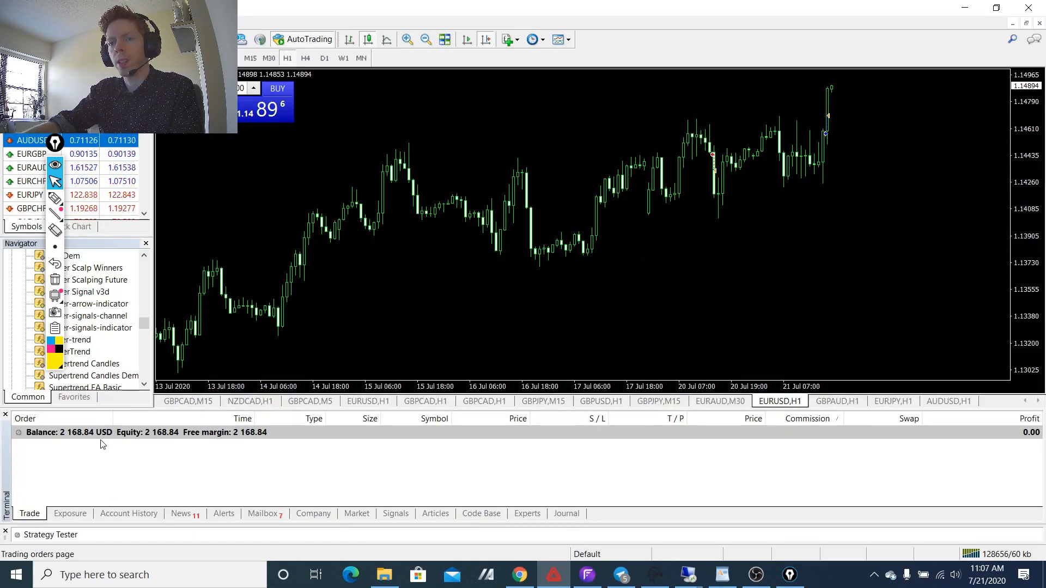
{"action": "left_click", "coordinate": [964, 8]}
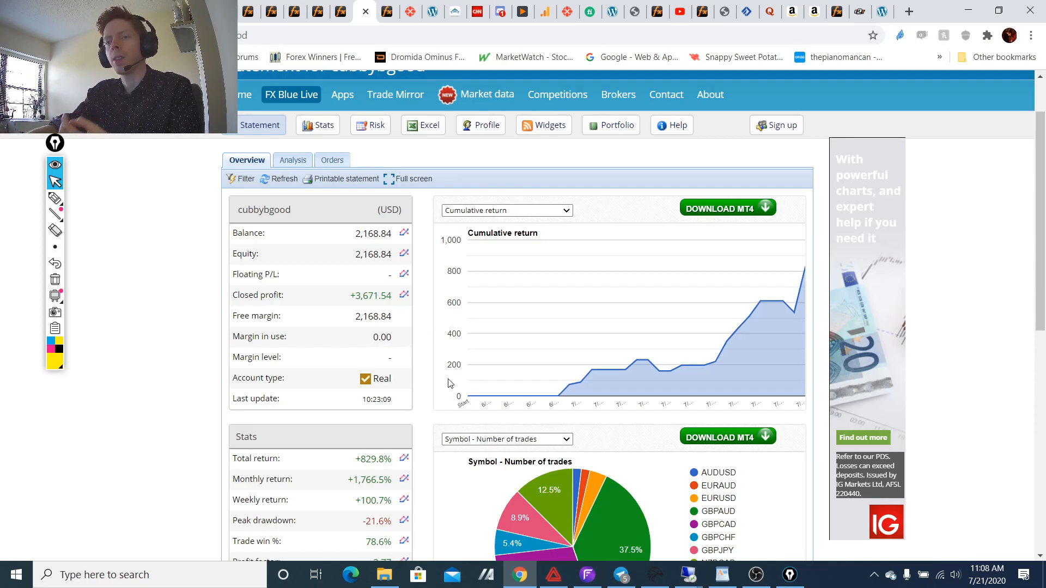
{"action": "scroll", "coordinate": [449, 383], "scroll_direction": "down", "scroll_amount": 1}
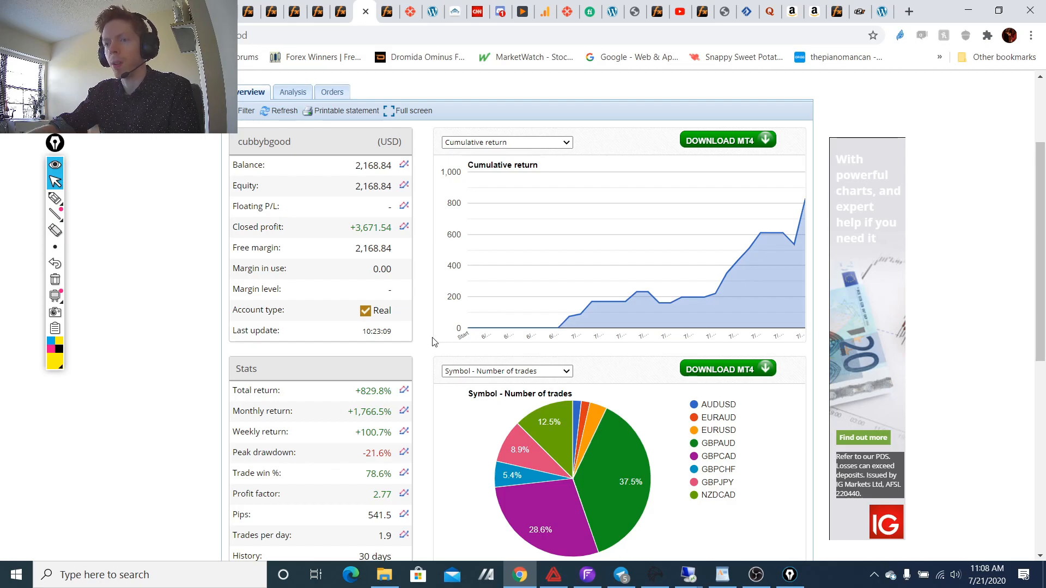
{"action": "scroll", "coordinate": [400, 356], "scroll_direction": "down", "scroll_amount": 1}
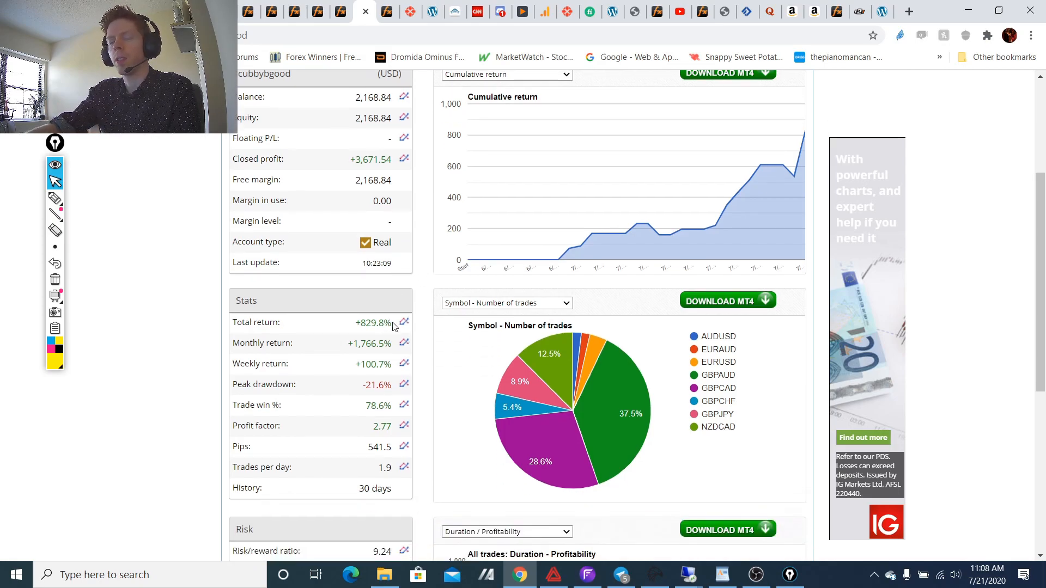
Step: Highlight and clear the FX Blue stats values: total return, 78.6% win rate, 30 days history, 3.7 hours trade length
{"action": "left_click", "coordinate": [434, 348]}
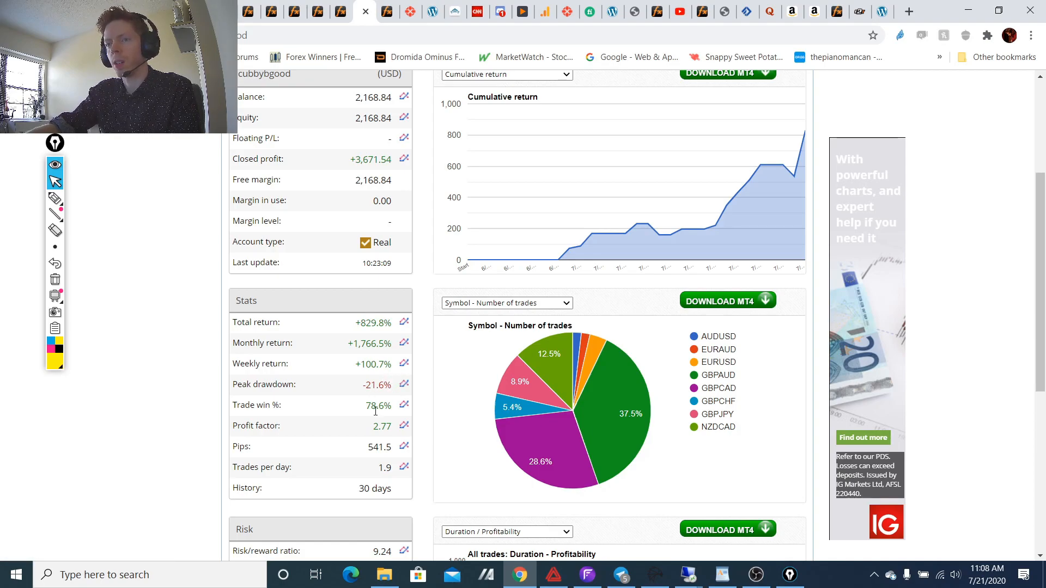
{"action": "scroll", "coordinate": [375, 411], "scroll_direction": "down", "scroll_amount": 1}
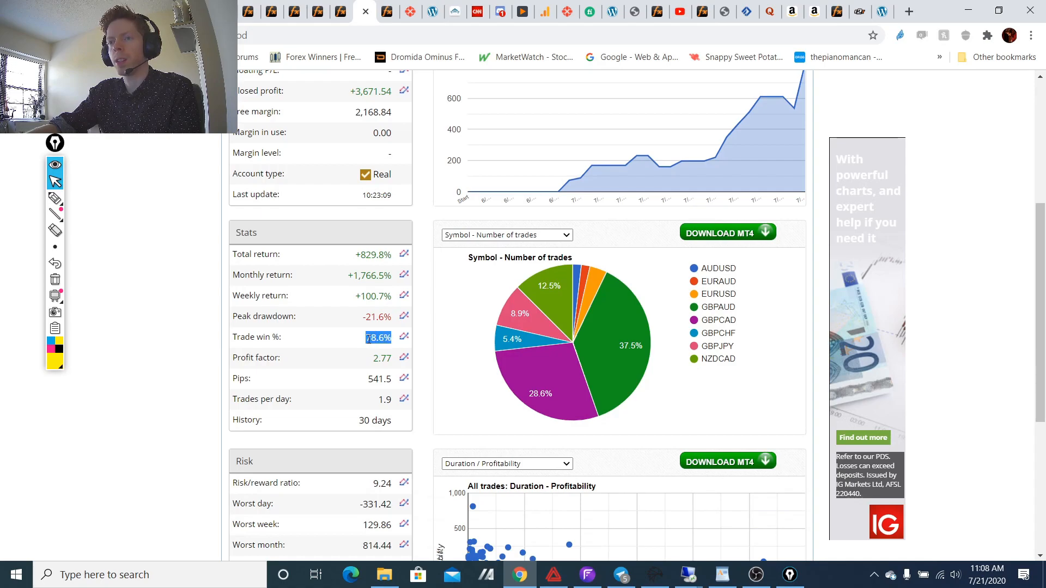
{"action": "left_click", "coordinate": [394, 333]}
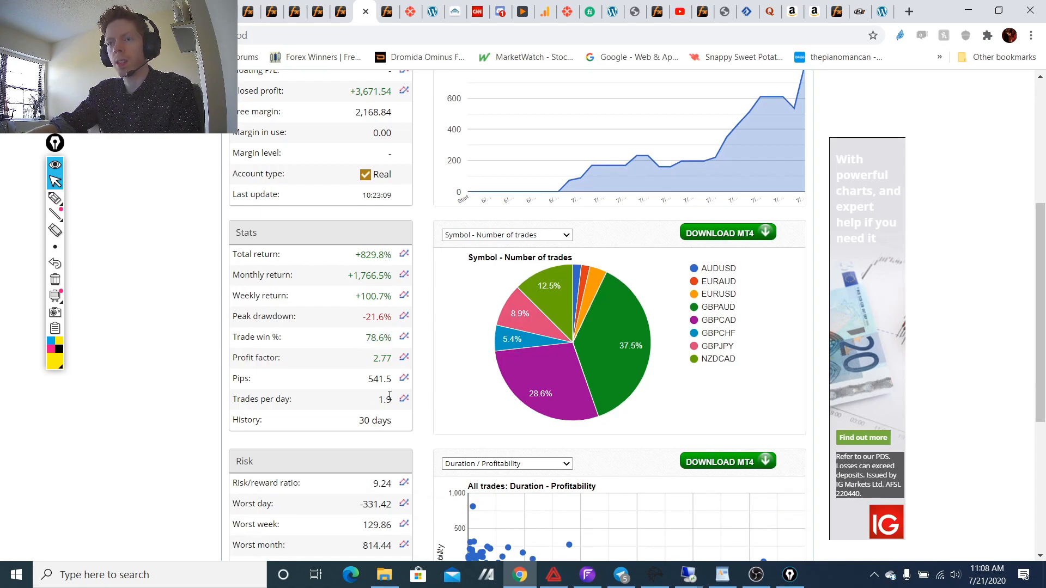
{"action": "scroll", "coordinate": [377, 395], "scroll_direction": "down", "scroll_amount": 1}
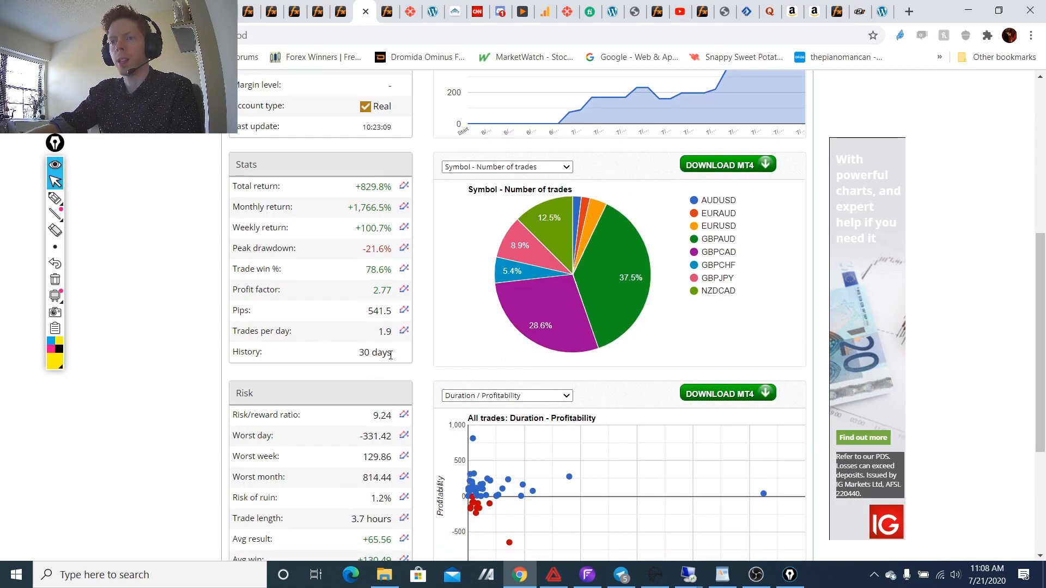
{"action": "left_click_drag", "start_coordinate": [396, 355], "coordinate": [364, 352]}
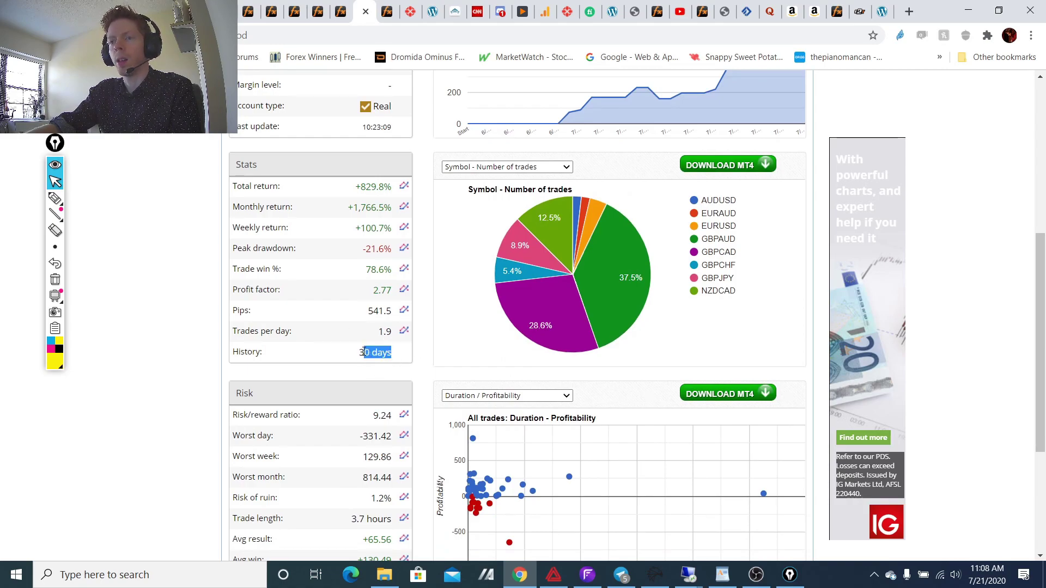
{"action": "left_click", "coordinate": [400, 352]}
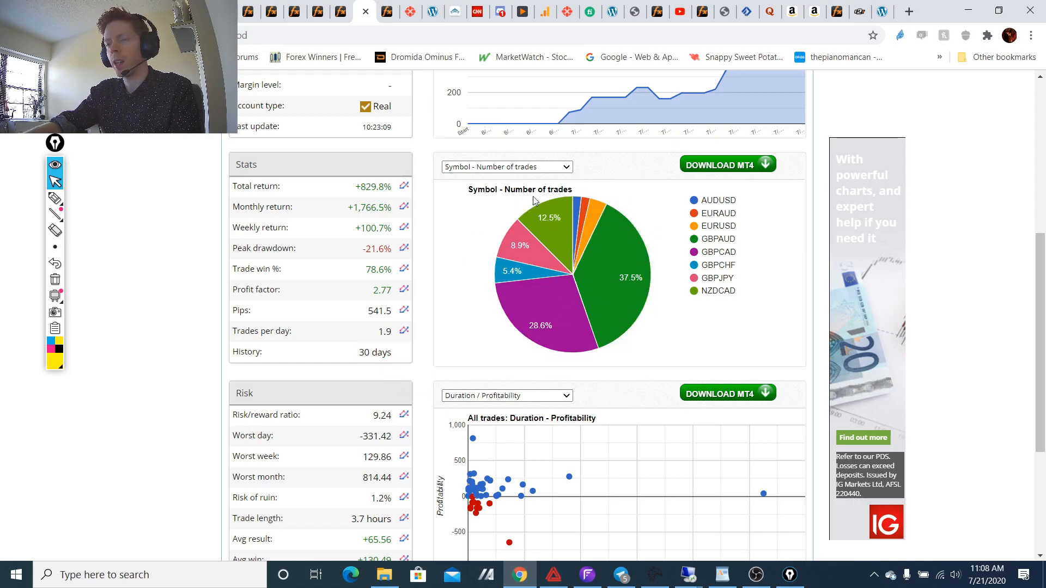
{"action": "scroll", "coordinate": [411, 354], "scroll_direction": "down", "scroll_amount": 2}
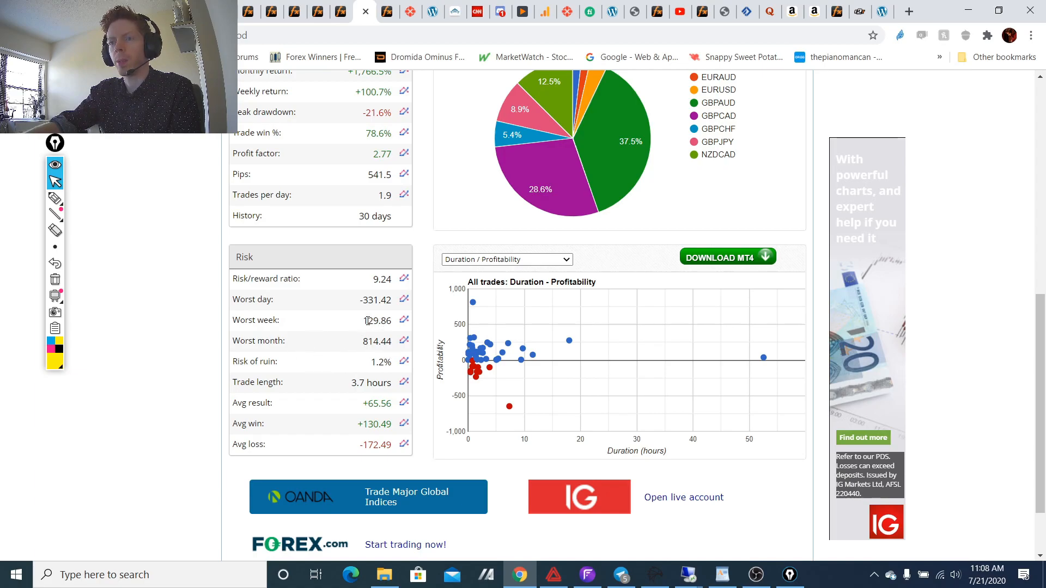
{"action": "scroll", "coordinate": [373, 319], "scroll_direction": "down", "scroll_amount": 2}
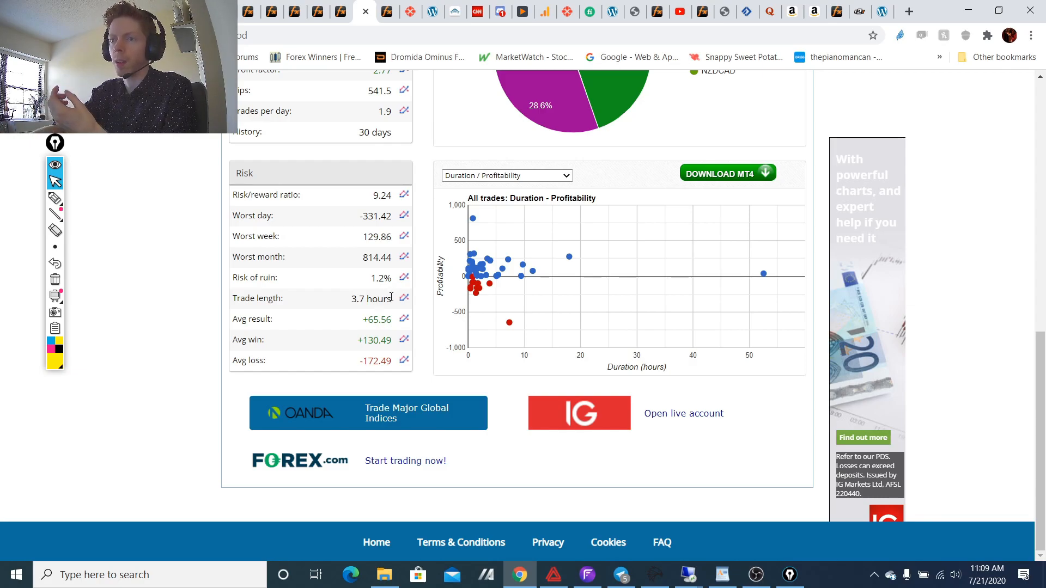
{"action": "left_click_drag", "start_coordinate": [391, 296], "coordinate": [349, 301]}
{"action": "left_click", "coordinate": [384, 297]}
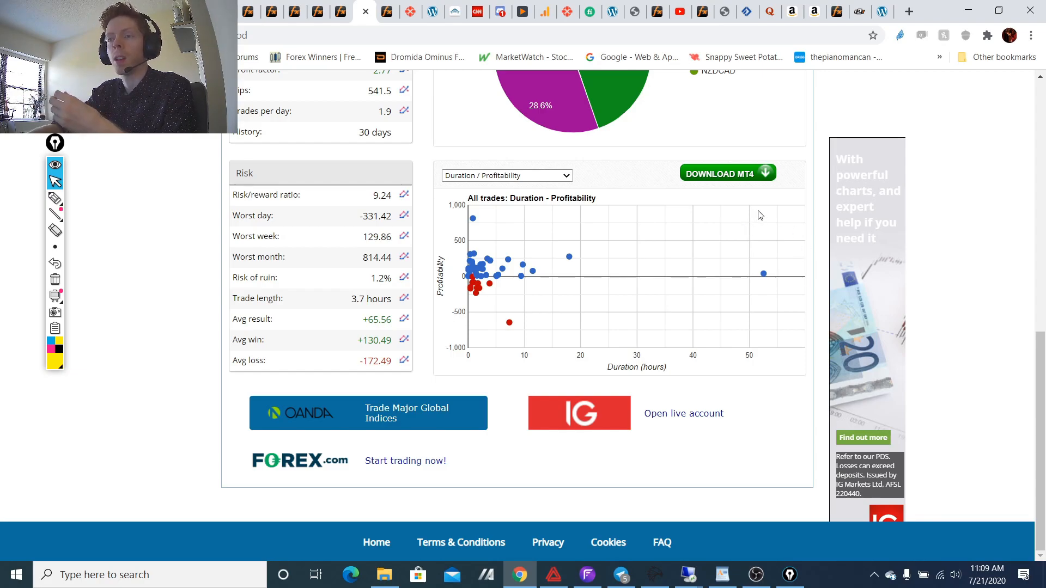
Step: Minimise the browser and bring the MetaTrader 4 EURUSD H1 chart to the front
{"action": "left_click", "coordinate": [973, 14]}
{"action": "left_click", "coordinate": [553, 575]}
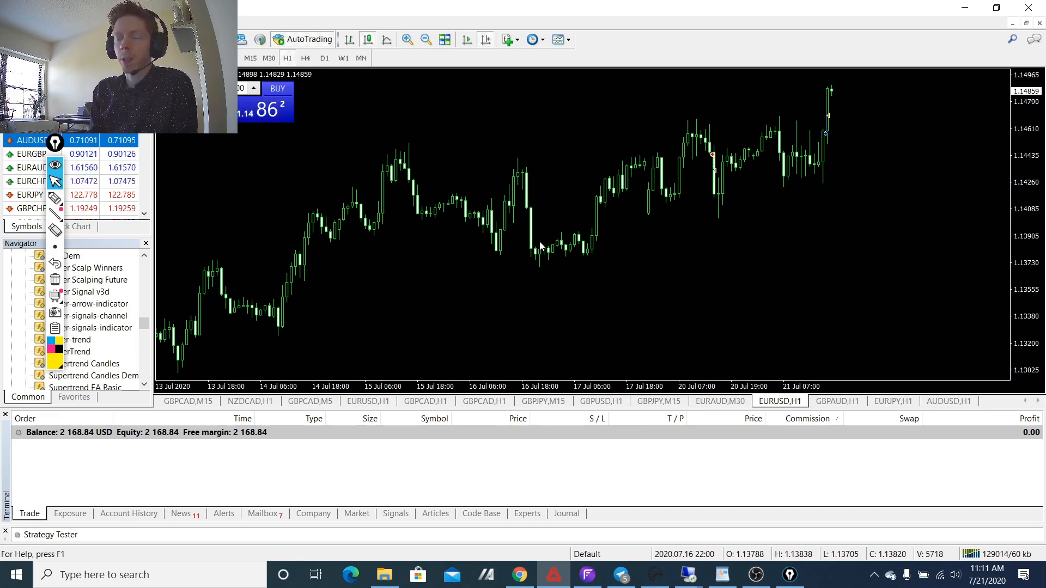
{"action": "scroll", "coordinate": [455, 236], "scroll_direction": "up", "scroll_amount": 3}
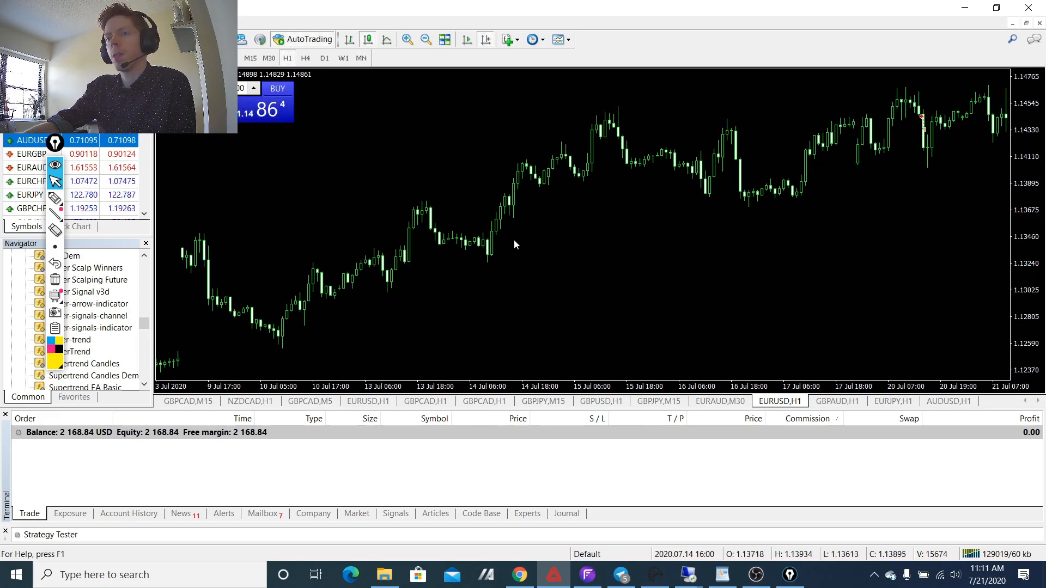
{"action": "scroll", "coordinate": [521, 239], "scroll_direction": "down", "scroll_amount": 2}
{"action": "scroll", "coordinate": [520, 238], "scroll_direction": "down", "scroll_amount": 2}
{"action": "scroll", "coordinate": [521, 237], "scroll_direction": "up", "scroll_amount": 2}
{"action": "scroll", "coordinate": [521, 236], "scroll_direction": "up", "scroll_amount": 2}
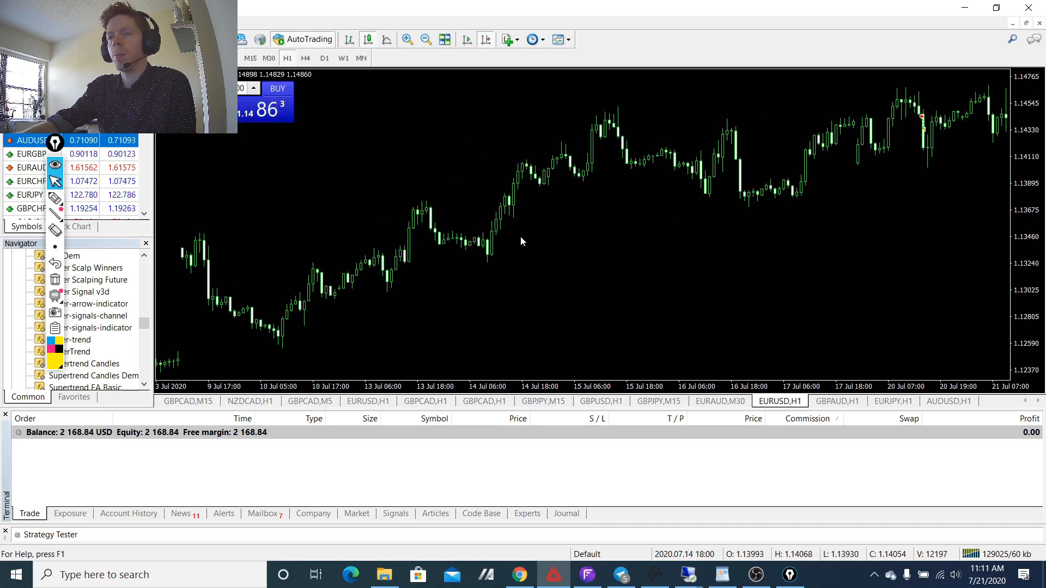
Step: Collapse the Terminal panel to enlarge the chart and arm the freehand pen
{"action": "left_click_drag", "start_coordinate": [7, 411], "coordinate": [7, 505]}
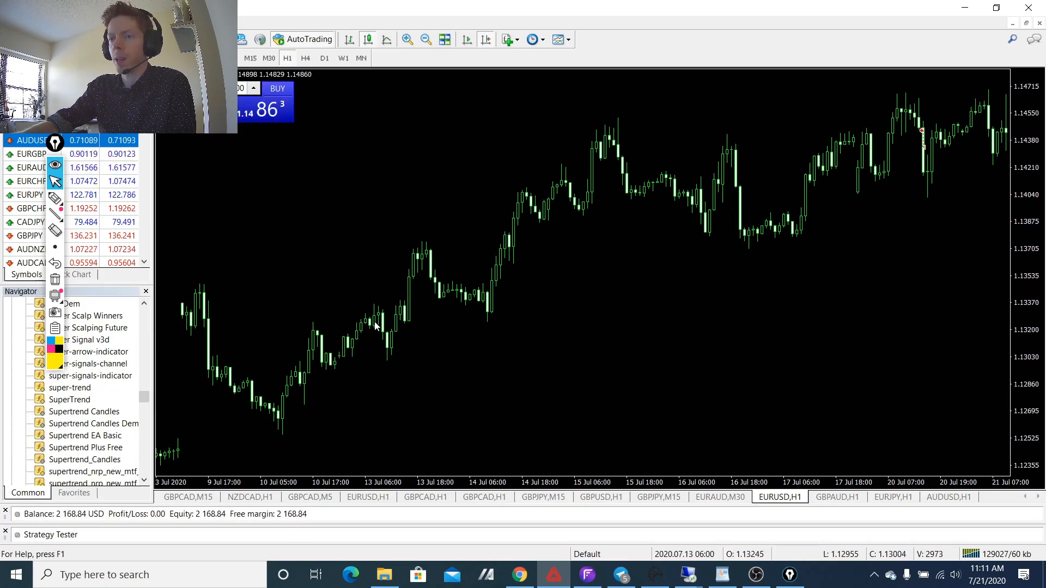
{"action": "left_click", "coordinate": [58, 201]}
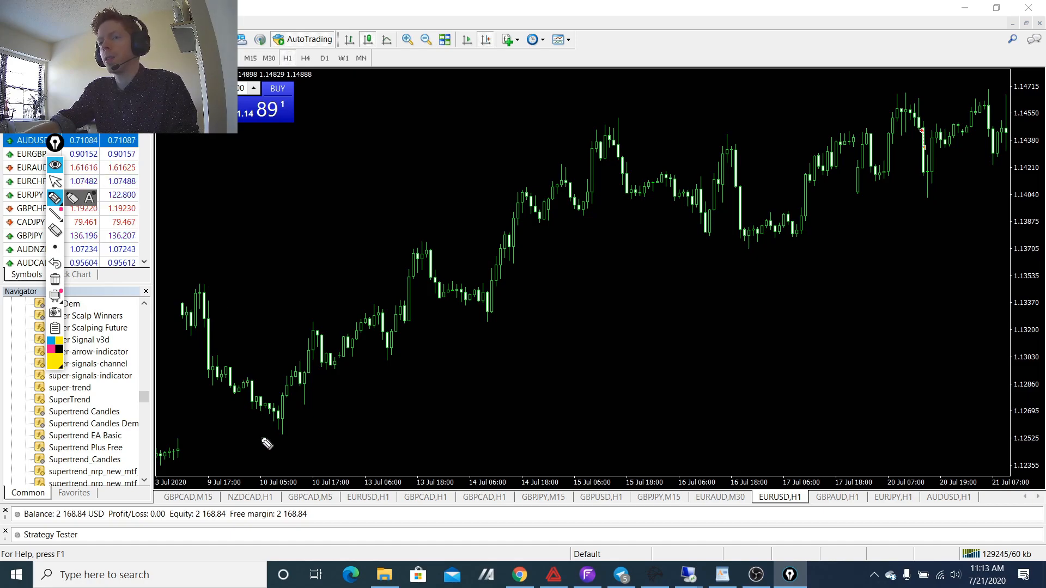
{"action": "left_click_drag", "start_coordinate": [277, 419], "coordinate": [707, 176]}
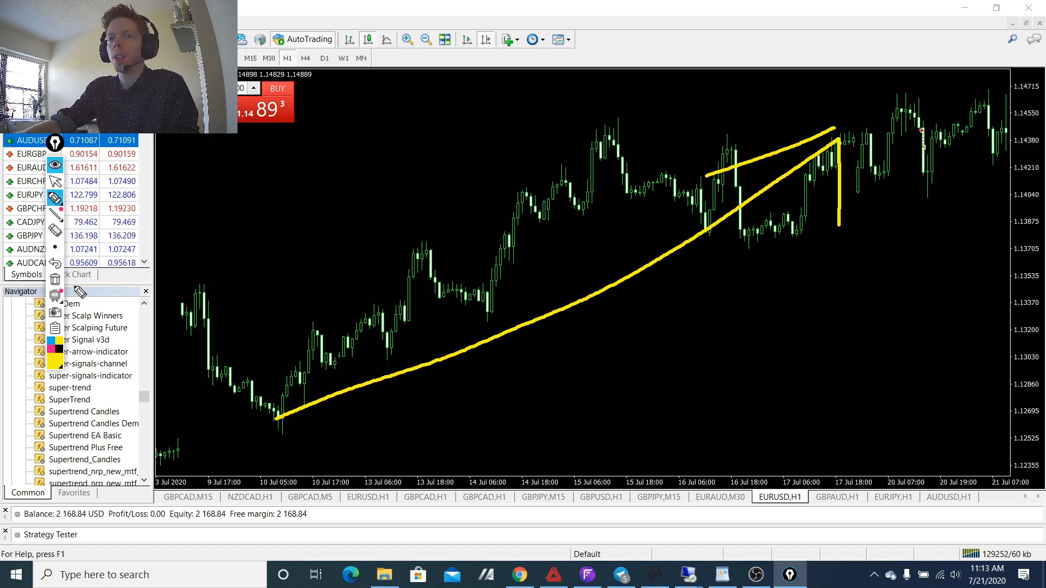
{"action": "left_click", "coordinate": [54, 279]}
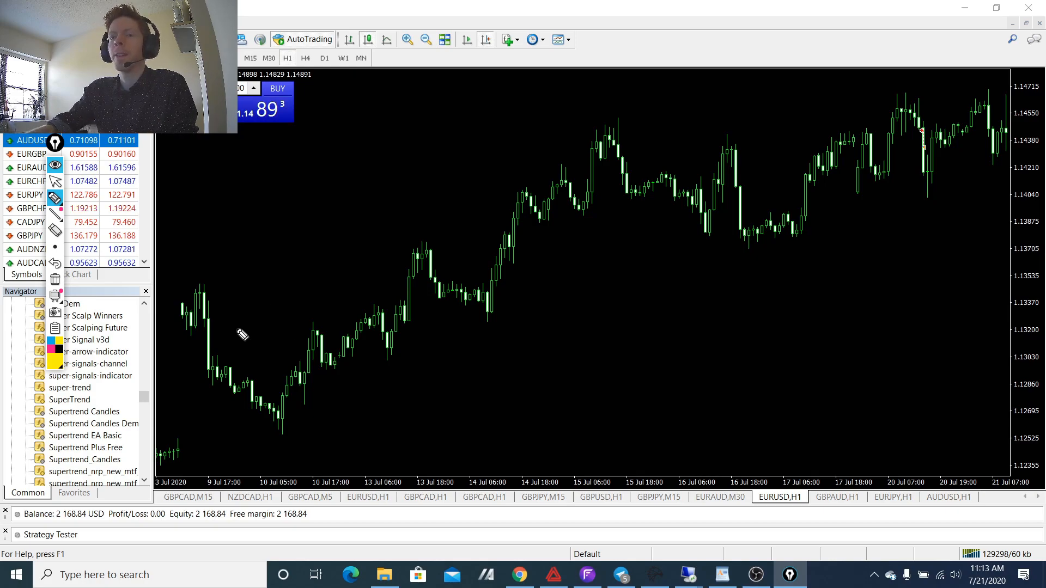
Step: Switch back to the browser to view the Myfxbook Ranger EA V2 stats page
{"action": "left_click", "coordinate": [520, 575]}
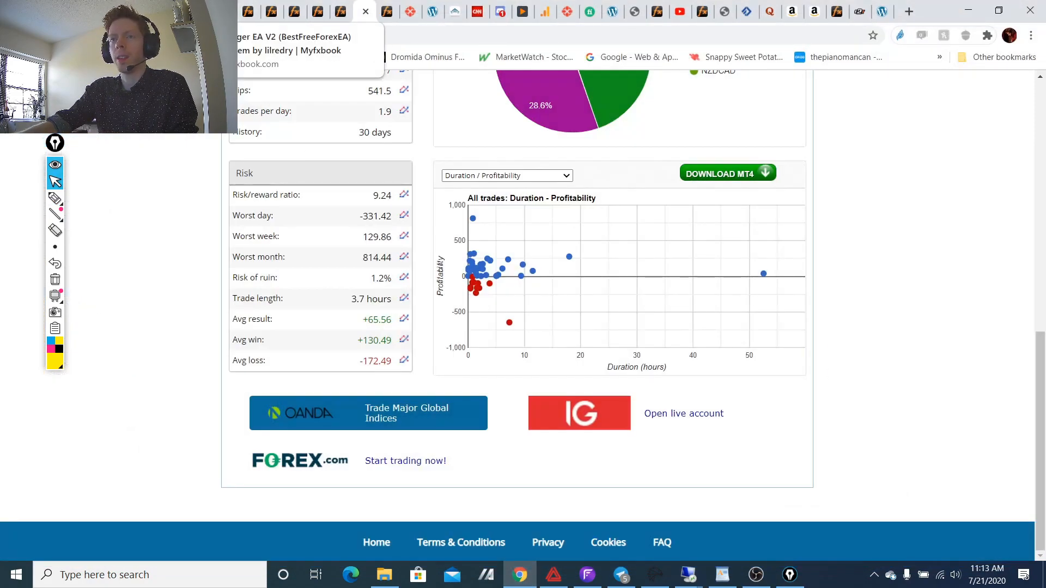
{"action": "scroll", "coordinate": [496, 171], "scroll_direction": "up", "scroll_amount": 10}
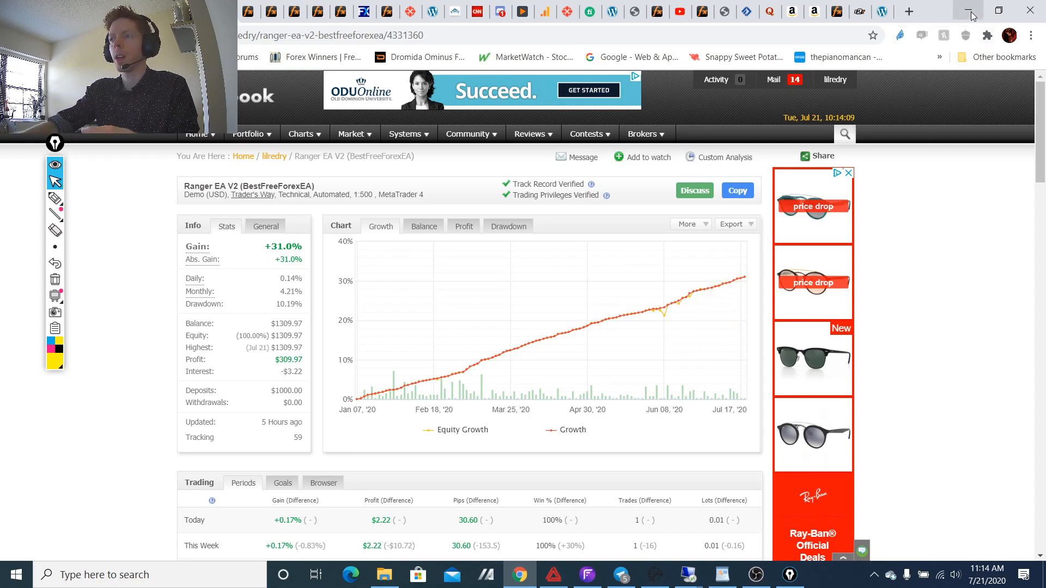
Step: Return to the chart, sketch the downward leg and circle the 10 Jul low, then erase it all
{"action": "left_click", "coordinate": [968, 11]}
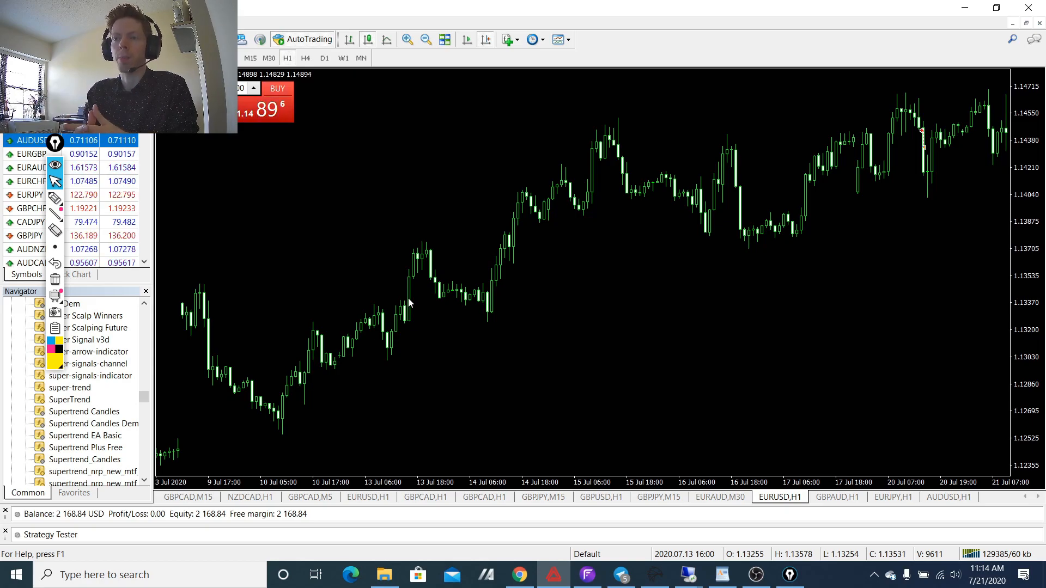
{"action": "left_click", "coordinate": [55, 199]}
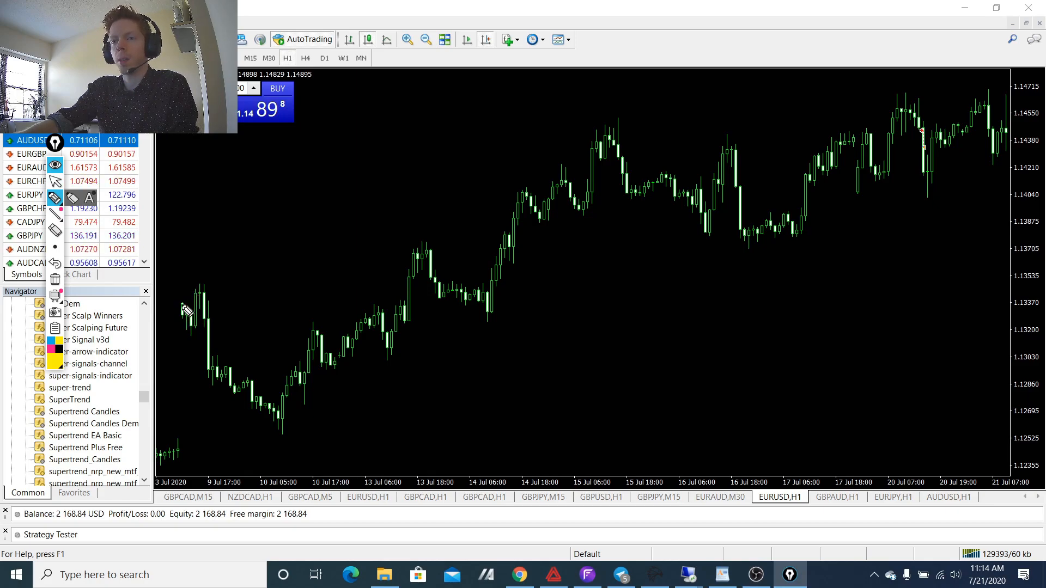
{"action": "left_click_drag", "start_coordinate": [182, 306], "coordinate": [274, 417]}
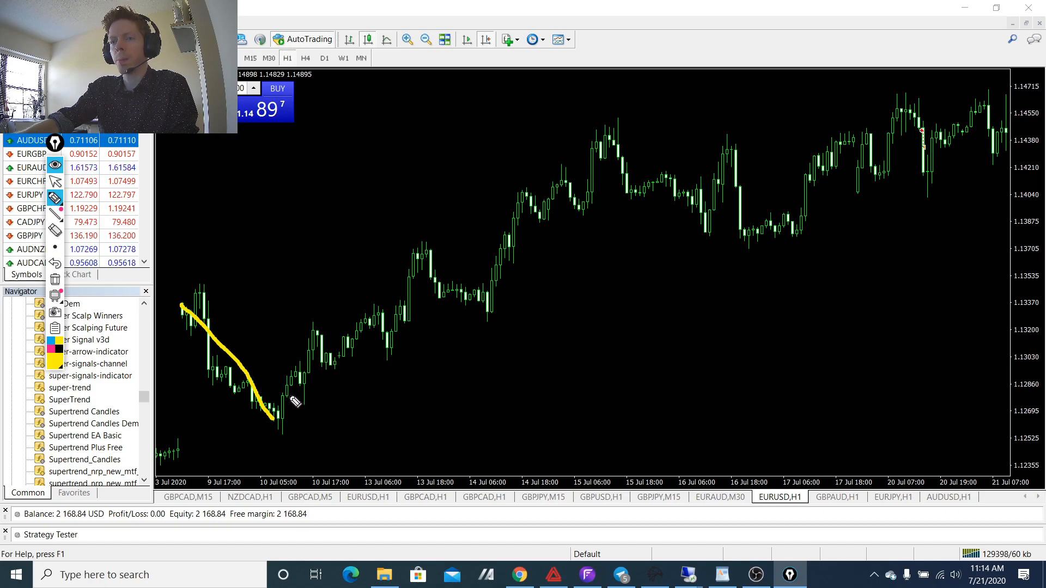
{"action": "left_click_drag", "start_coordinate": [288, 391], "coordinate": [298, 411]}
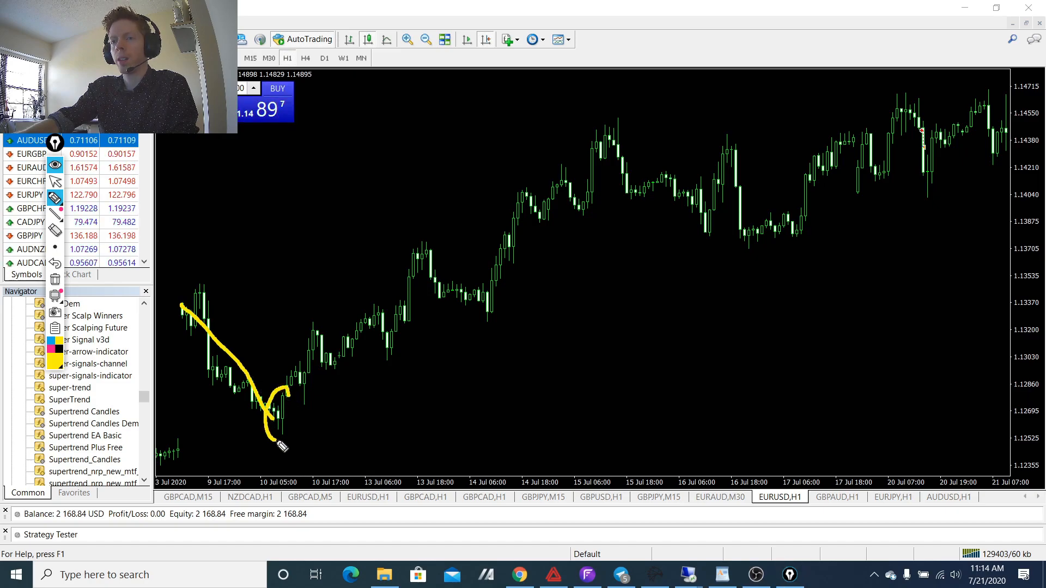
{"action": "left_click", "coordinate": [54, 279]}
{"action": "left_click", "coordinate": [54, 181]}
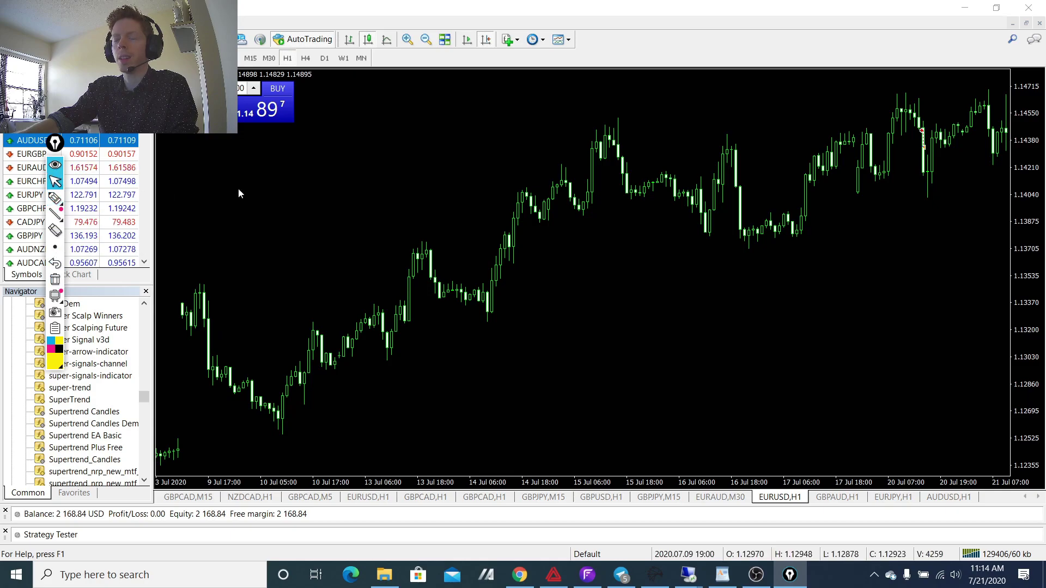
Step: Zoom in and repeatedly mark and erase yellow circles around the 10 Jul low candles
{"action": "left_click", "coordinate": [406, 39]}
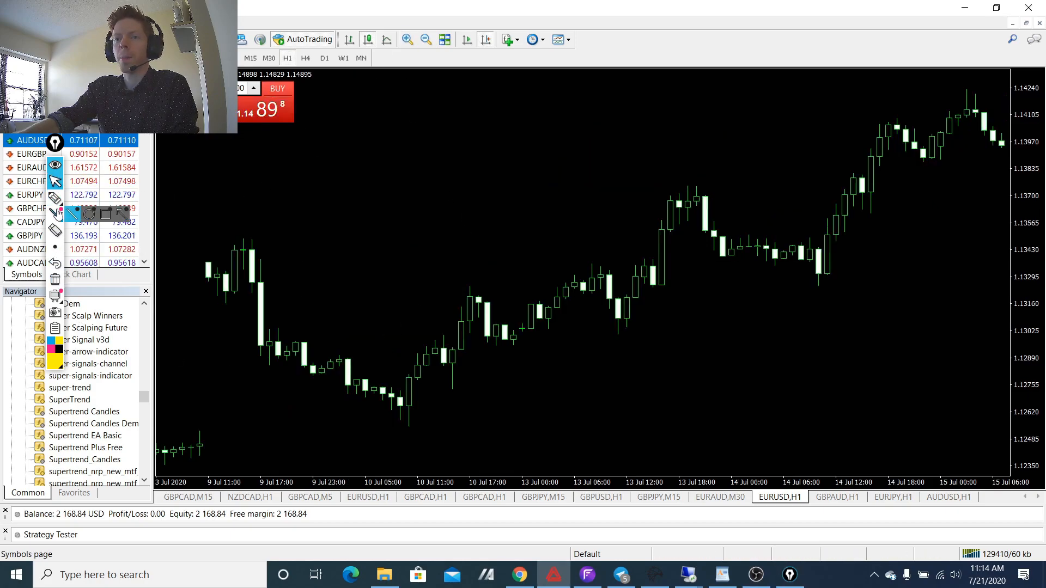
{"action": "left_click", "coordinate": [55, 198]}
{"action": "mouse_move", "coordinate": [400, 406]}
{"action": "left_mouse_down"}
{"action": "mouse_move", "coordinate": [418, 405]}
{"action": "mouse_move", "coordinate": [428, 381]}
{"action": "left_mouse_up"}
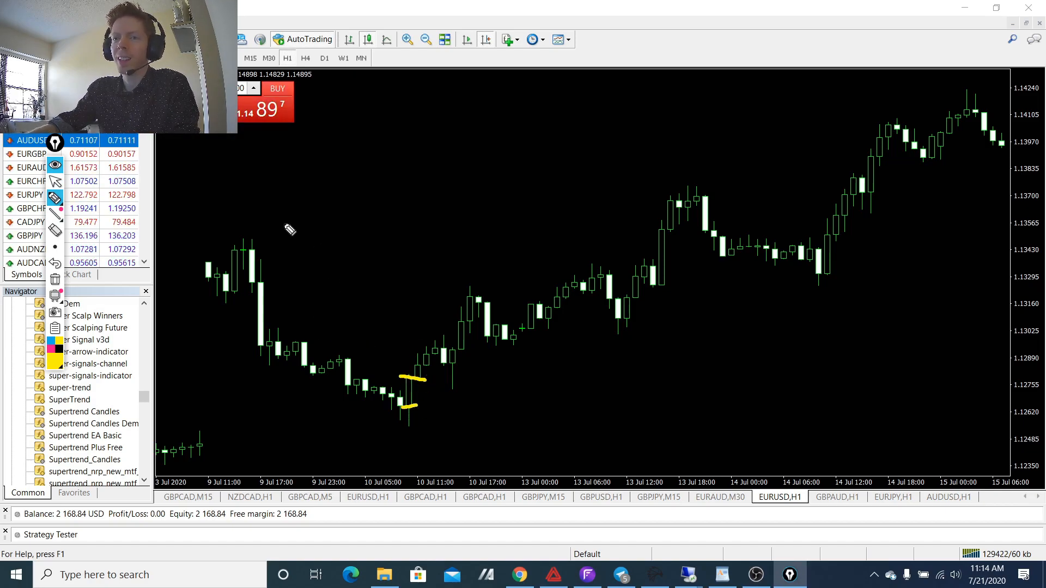
{"action": "left_click", "coordinate": [54, 279]}
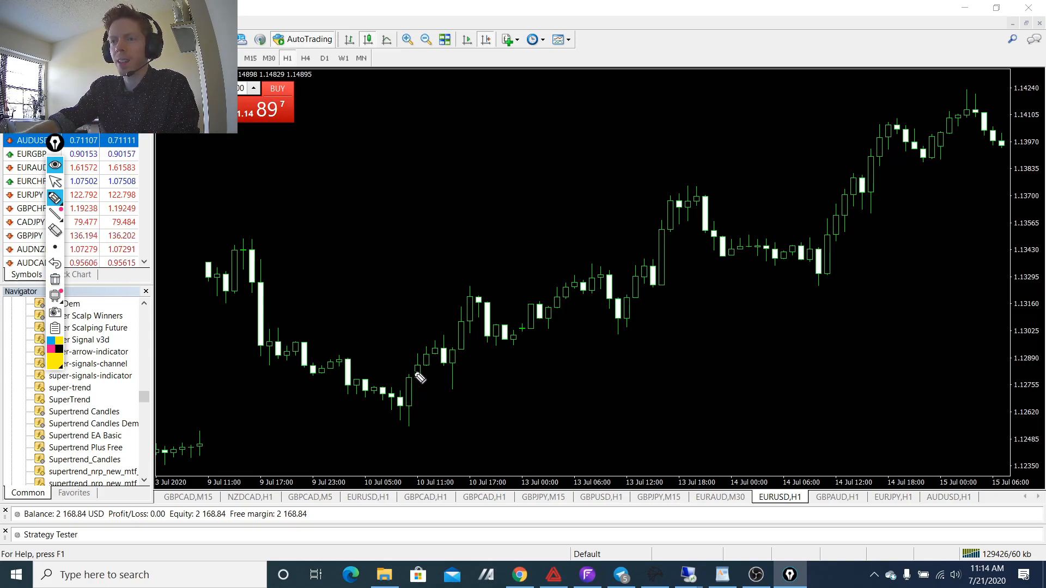
{"action": "left_click_drag", "start_coordinate": [413, 369], "coordinate": [426, 387]}
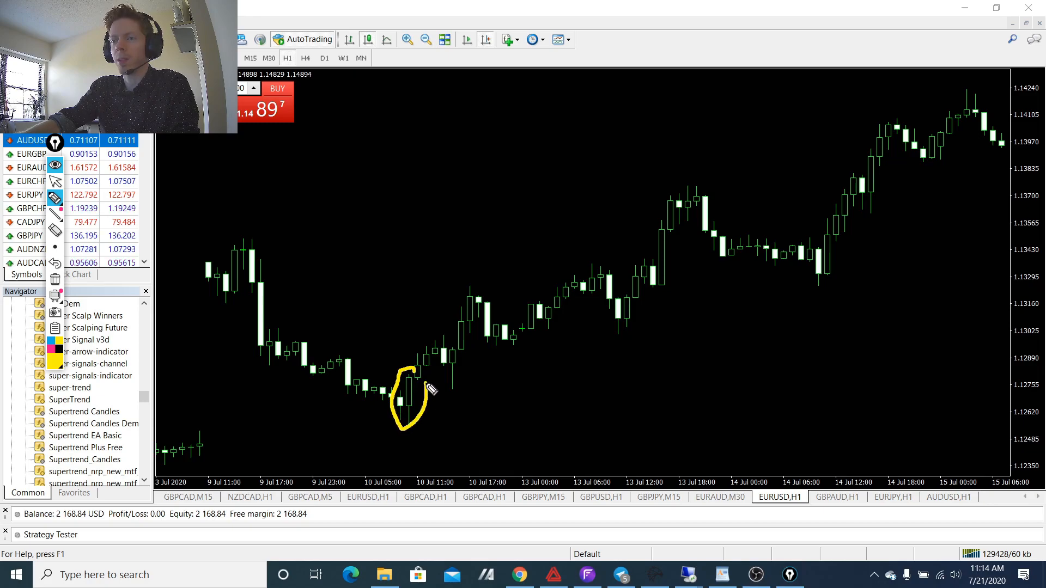
{"action": "left_click", "coordinate": [55, 279]}
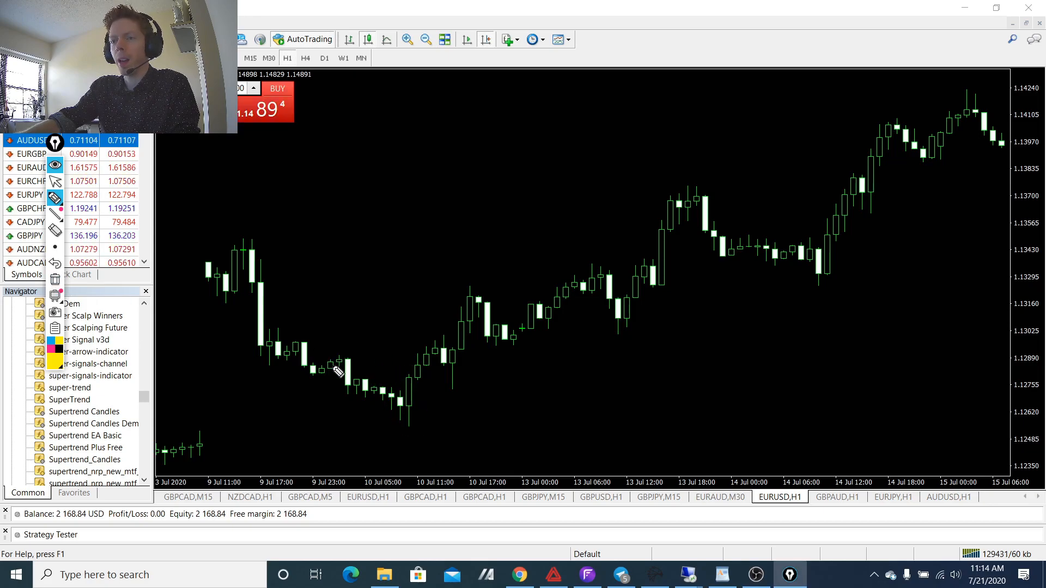
{"action": "left_click_drag", "start_coordinate": [353, 383], "coordinate": [404, 413]}
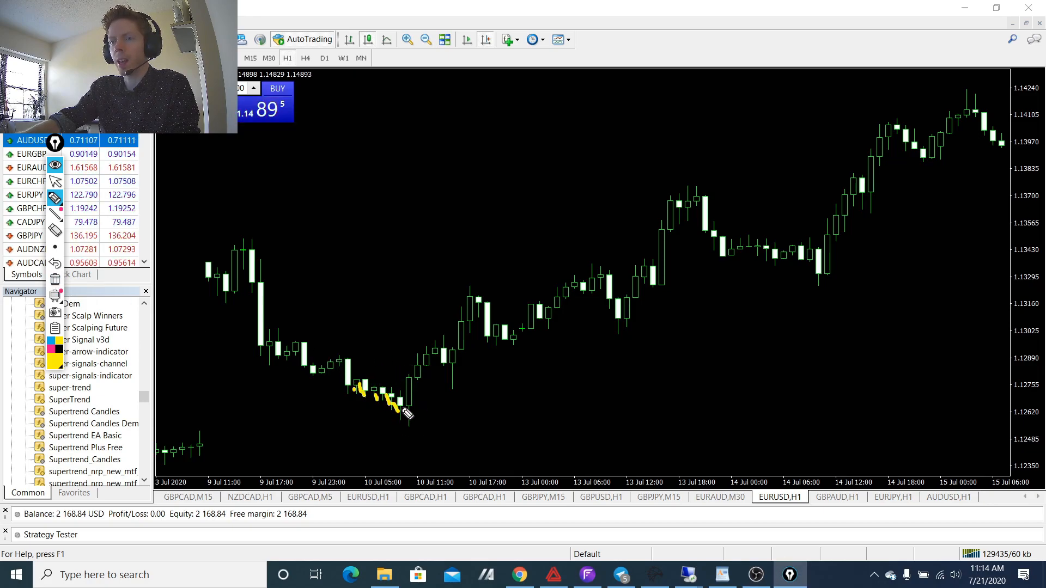
{"action": "left_click", "coordinate": [55, 278]}
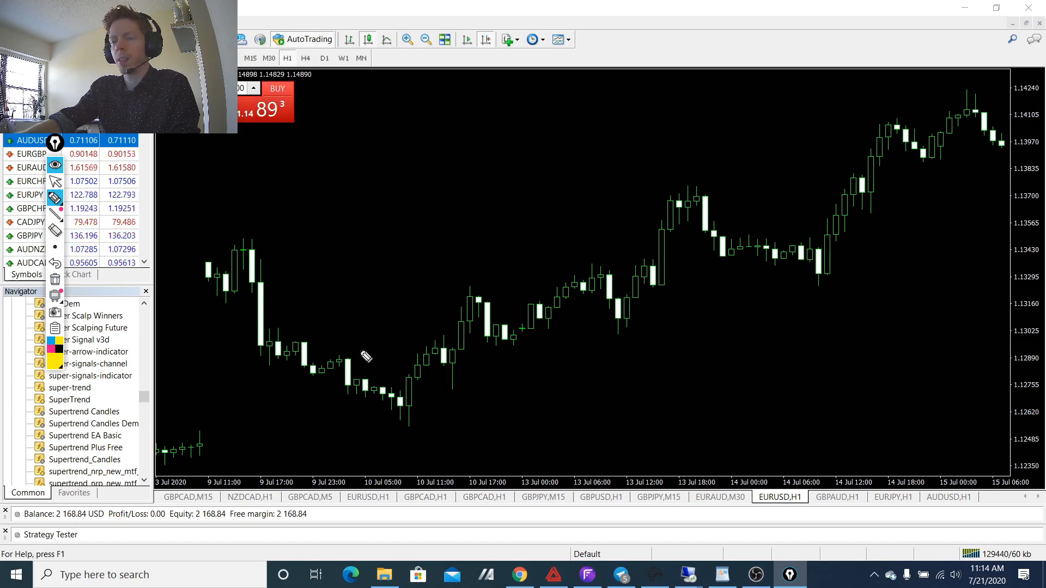
{"action": "left_click_drag", "start_coordinate": [418, 377], "coordinate": [418, 370]}
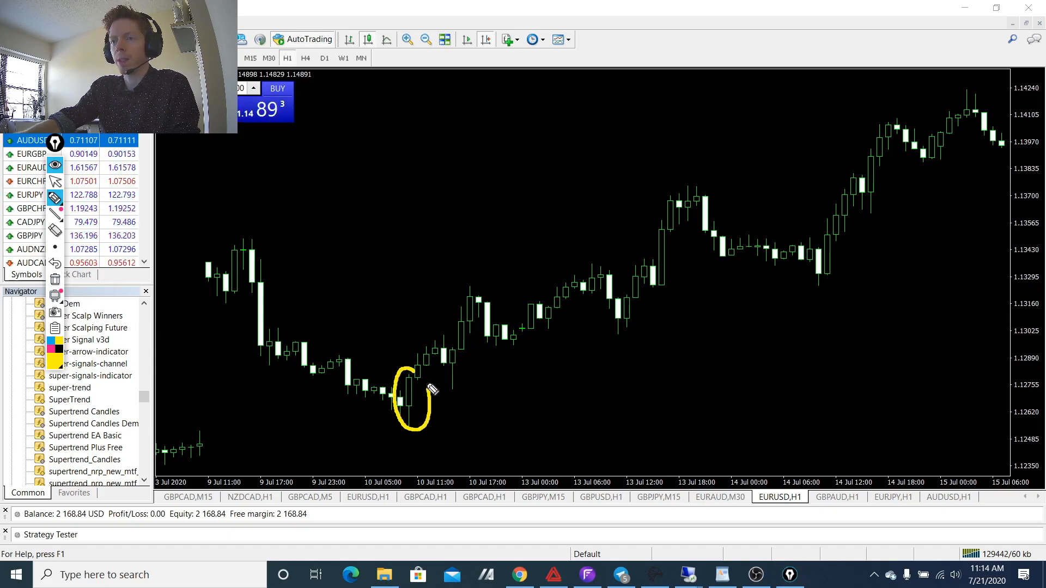
{"action": "left_click", "coordinate": [56, 280]}
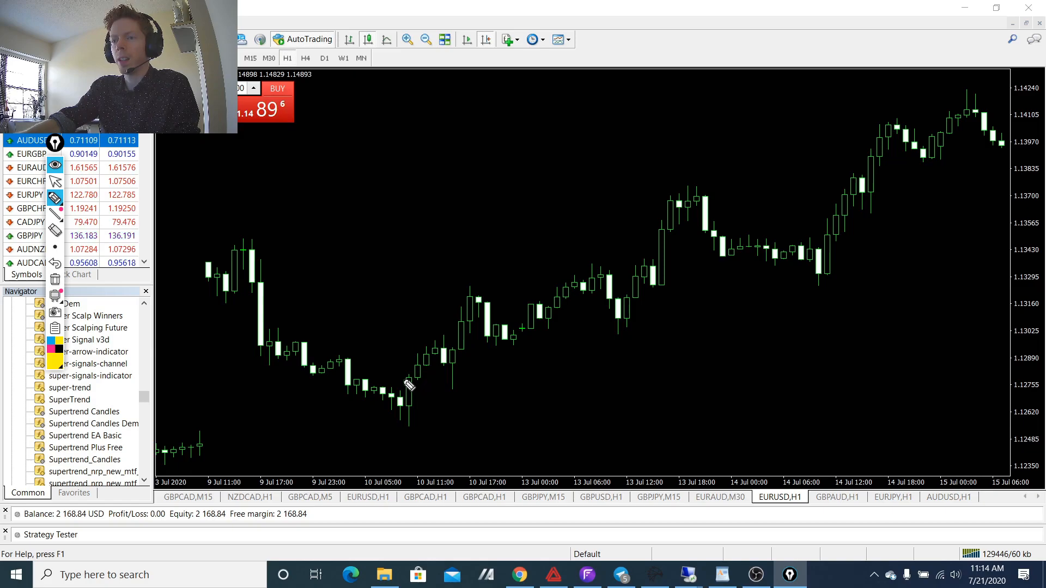
Step: Mark the reversal and indecision candles, trace the 9 Jul downtrend, erasing each trial sketch
{"action": "left_click_drag", "start_coordinate": [405, 378], "coordinate": [416, 377]}
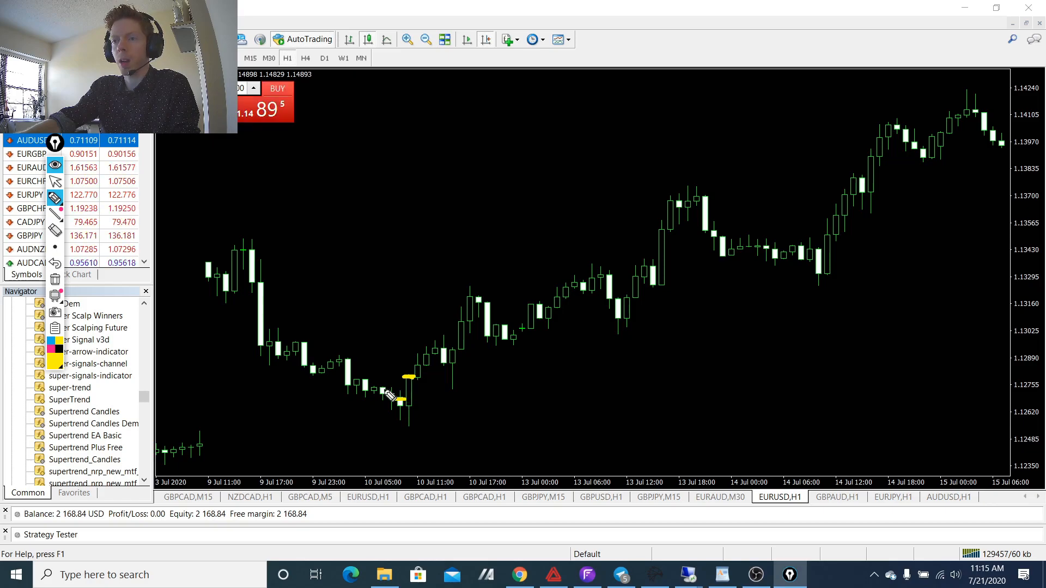
{"action": "mouse_move", "coordinate": [401, 405]}
{"action": "left_mouse_down"}
{"action": "mouse_move", "coordinate": [390, 396]}
{"action": "mouse_move", "coordinate": [416, 423]}
{"action": "left_mouse_up"}
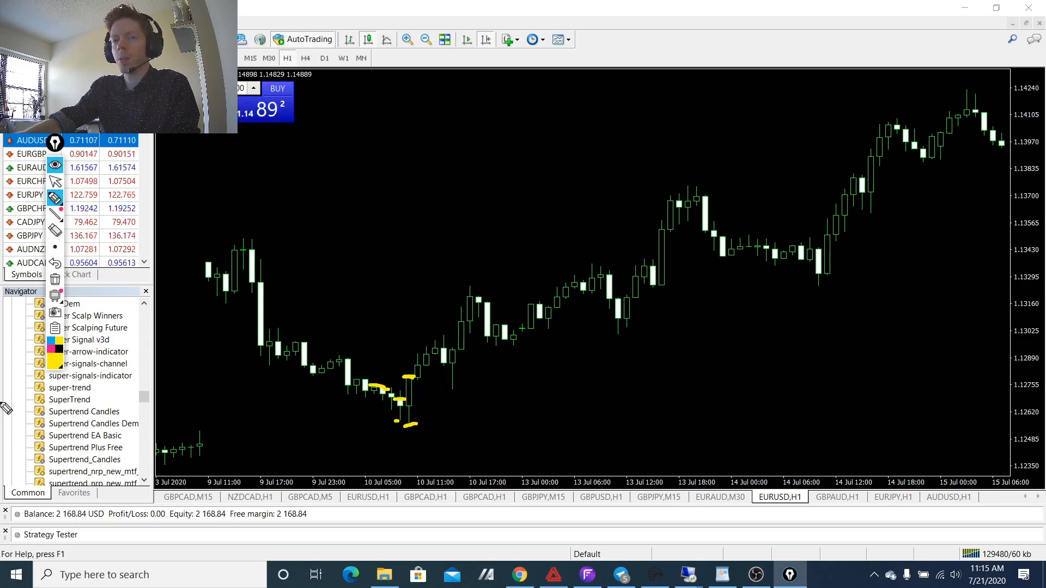
{"action": "left_click", "coordinate": [55, 279]}
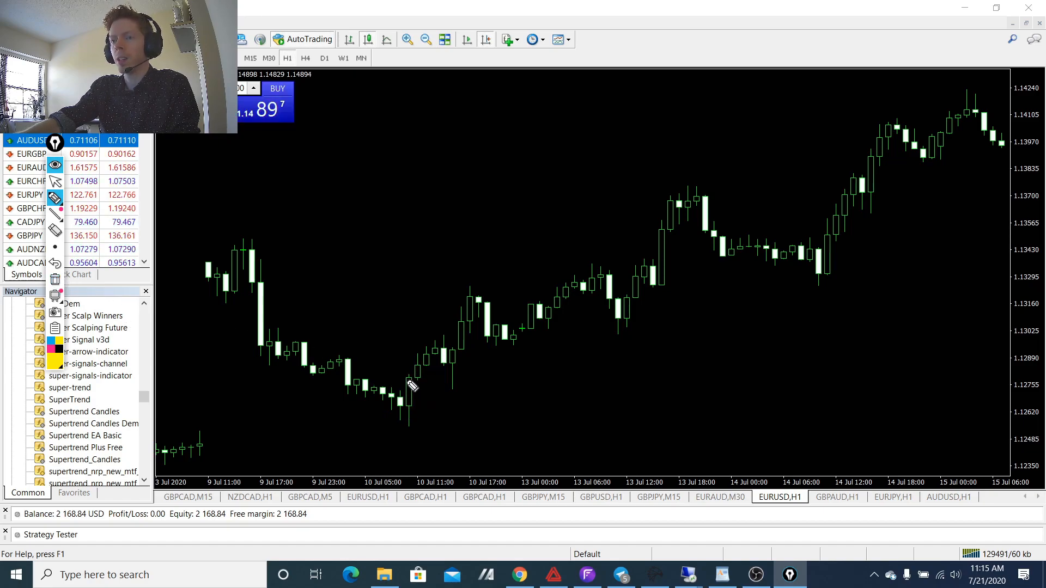
{"action": "mouse_move", "coordinate": [404, 377]}
{"action": "left_mouse_down"}
{"action": "mouse_move", "coordinate": [424, 377]}
{"action": "mouse_move", "coordinate": [409, 395]}
{"action": "left_mouse_up"}
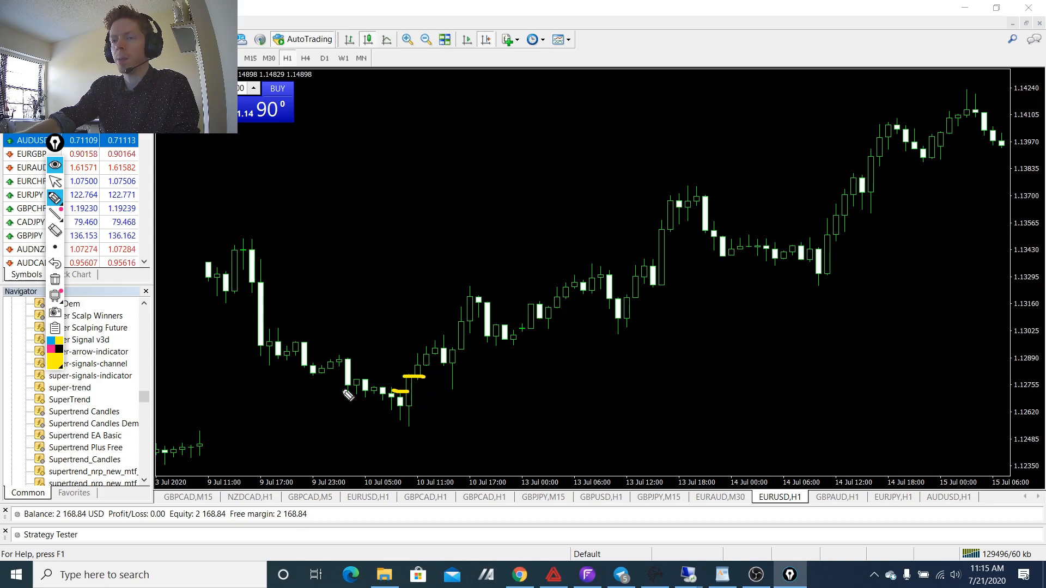
{"action": "left_click", "coordinate": [54, 279]}
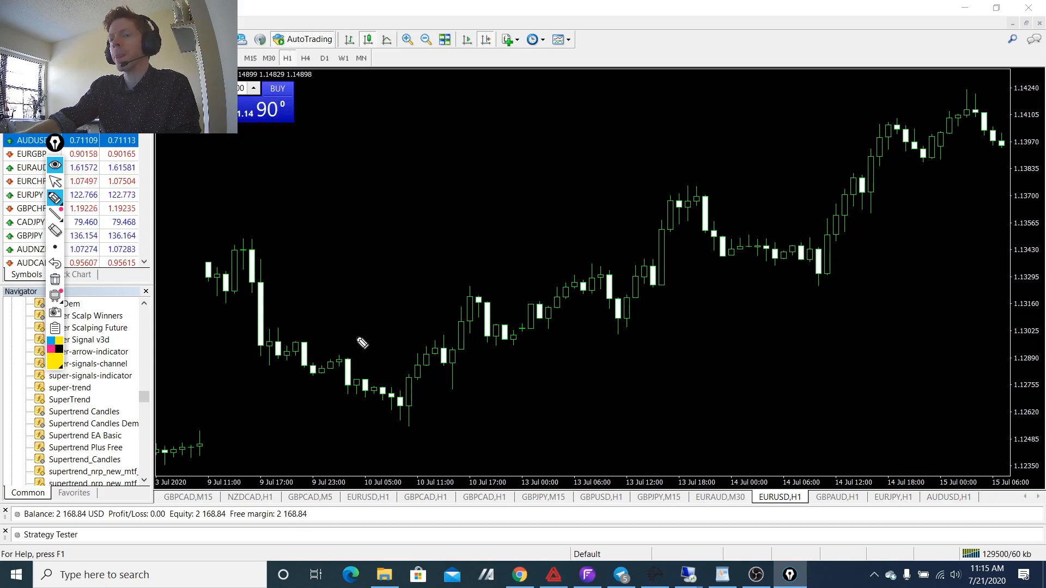
{"action": "left_click_drag", "start_coordinate": [238, 258], "coordinate": [368, 420]}
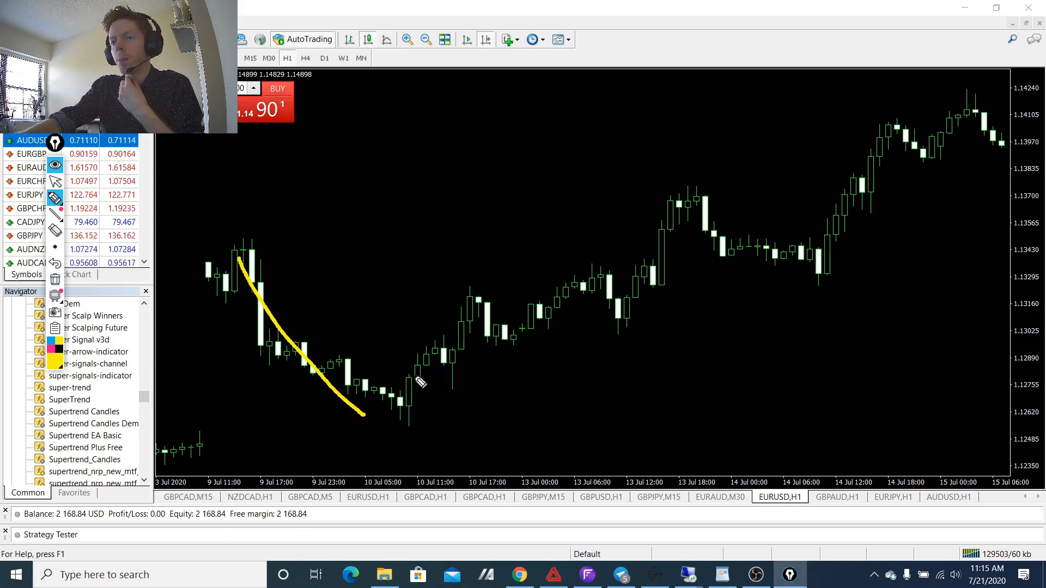
{"action": "mouse_move", "coordinate": [417, 370]}
{"action": "left_mouse_down"}
{"action": "mouse_move", "coordinate": [403, 424]}
{"action": "mouse_move", "coordinate": [417, 370]}
{"action": "mouse_move", "coordinate": [767, 201]}
{"action": "left_mouse_up"}
{"action": "left_click", "coordinate": [55, 279]}
{"action": "left_click", "coordinate": [55, 279]}
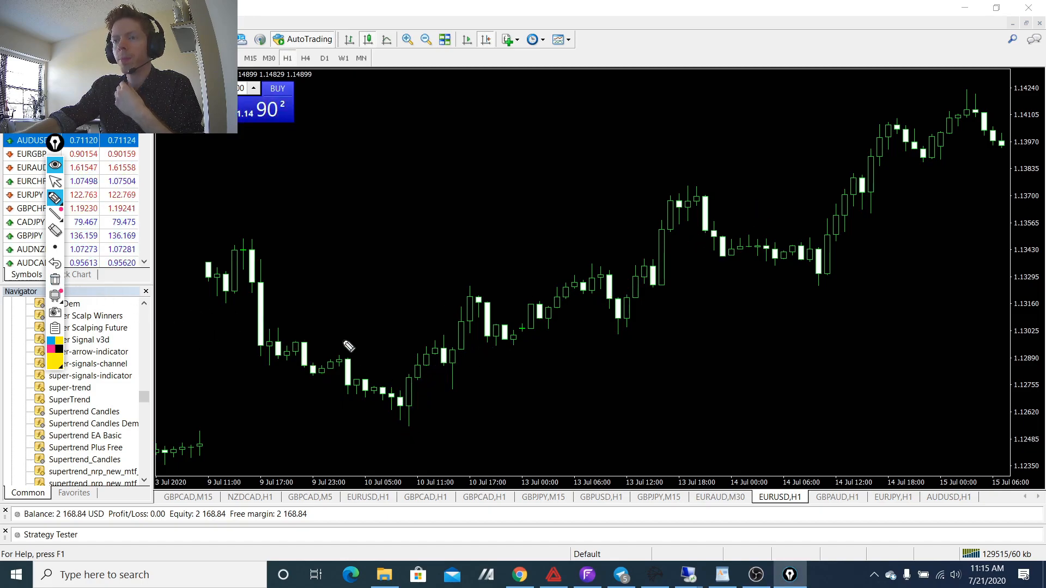
{"action": "left_click_drag", "start_coordinate": [414, 378], "coordinate": [432, 383]}
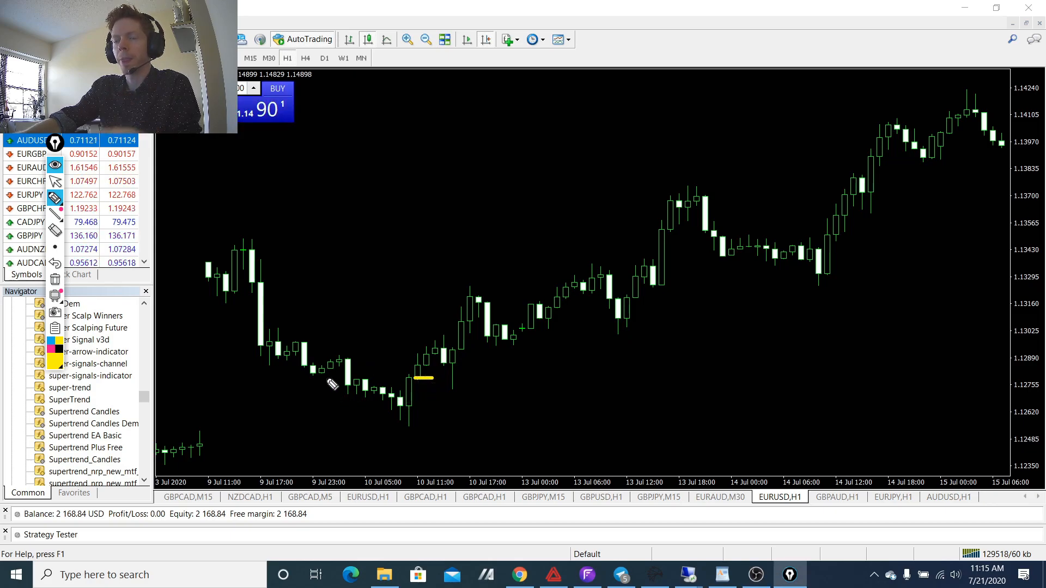
{"action": "left_click", "coordinate": [54, 279]}
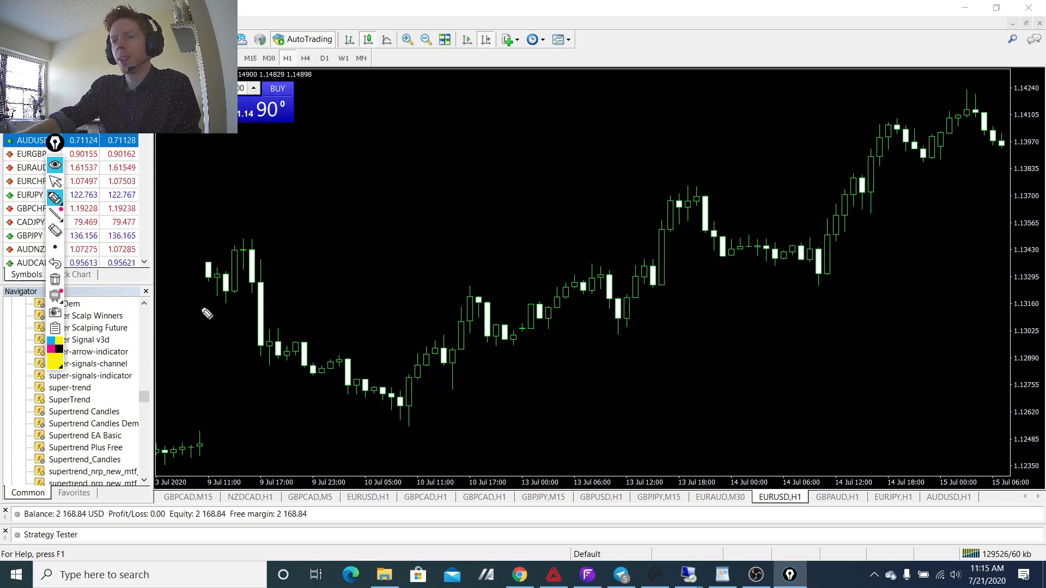
Step: Zoom in further, circle the 10 Jul 12:00 candle and the 09:00 engulfing candles, then clear them
{"action": "left_click", "coordinate": [408, 39]}
{"action": "left_click_drag", "start_coordinate": [548, 259], "coordinate": [311, 295]}
{"action": "left_click", "coordinate": [54, 198]}
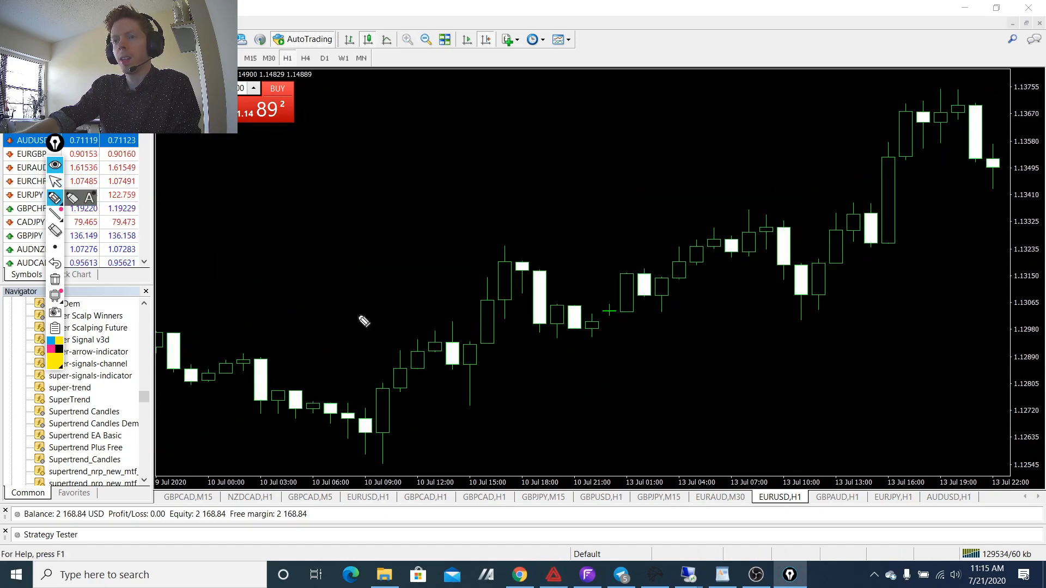
{"action": "left_click_drag", "start_coordinate": [452, 306], "coordinate": [463, 310]}
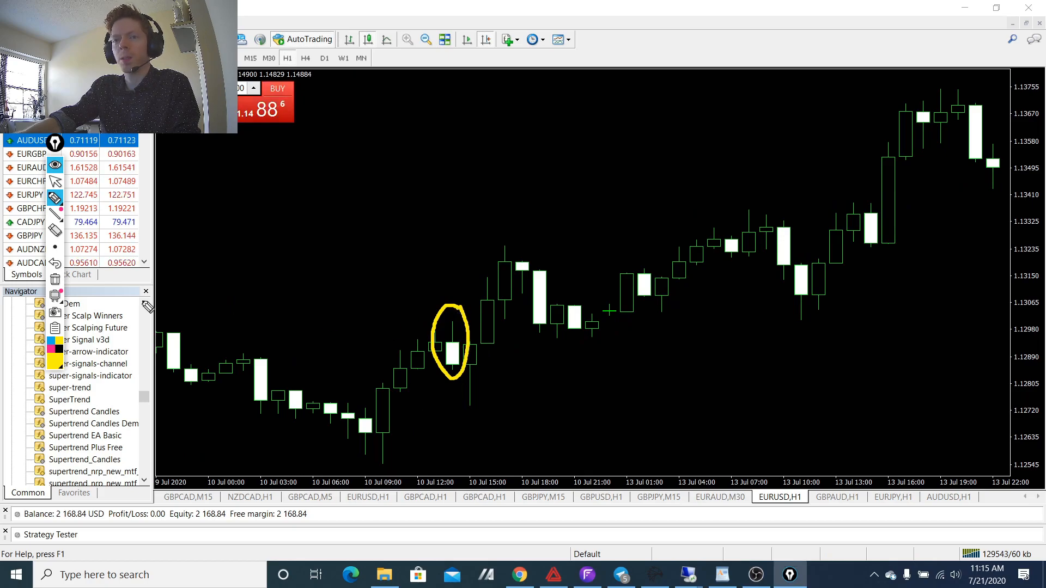
{"action": "left_click_drag", "start_coordinate": [401, 377], "coordinate": [398, 376]}
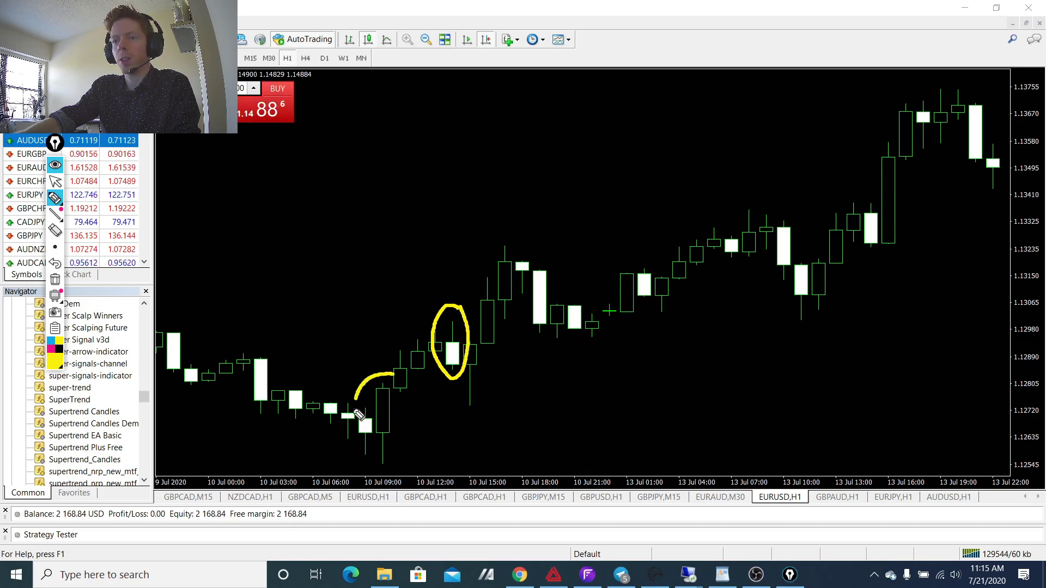
{"action": "left_click", "coordinate": [55, 279]}
Step: Mark above the 10 Jul 12:00 candle with a V below it, then erase the marks
{"action": "mouse_move", "coordinate": [444, 323]}
{"action": "left_mouse_down"}
{"action": "mouse_move", "coordinate": [454, 319]}
{"action": "mouse_move", "coordinate": [459, 369]}
{"action": "left_mouse_up"}
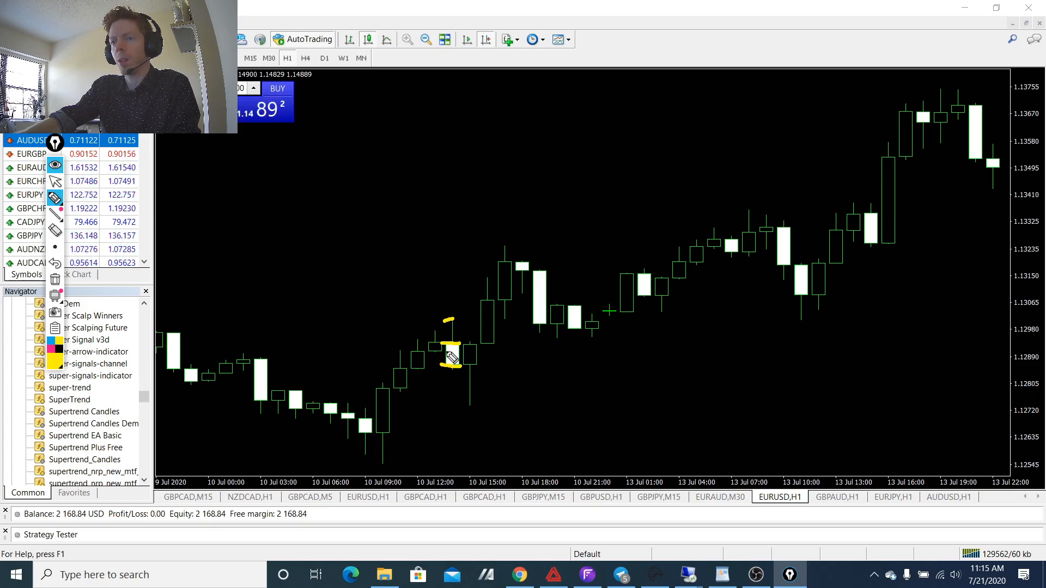
{"action": "mouse_move", "coordinate": [460, 368]}
{"action": "left_mouse_down"}
{"action": "mouse_move", "coordinate": [490, 421]}
{"action": "mouse_move", "coordinate": [518, 384]}
{"action": "left_mouse_up"}
{"action": "left_click_drag", "start_coordinate": [426, 382], "coordinate": [508, 442]}
{"action": "left_click", "coordinate": [55, 279]}
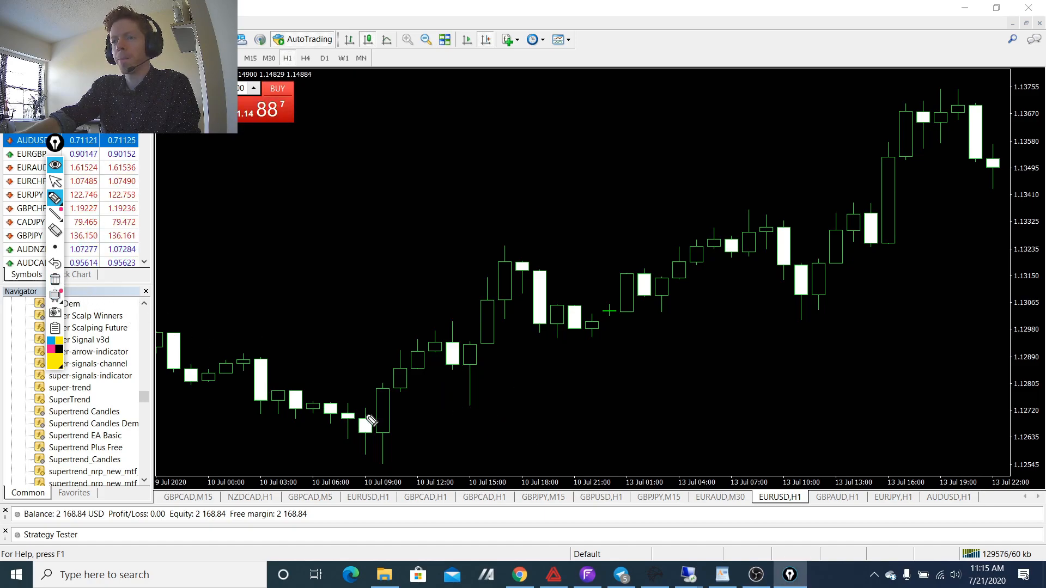
Step: Circle the 10 Jul 12:00 candle, draw an arrow up the rally, then clear all drawings
{"action": "left_click_drag", "start_coordinate": [392, 395], "coordinate": [406, 392]}
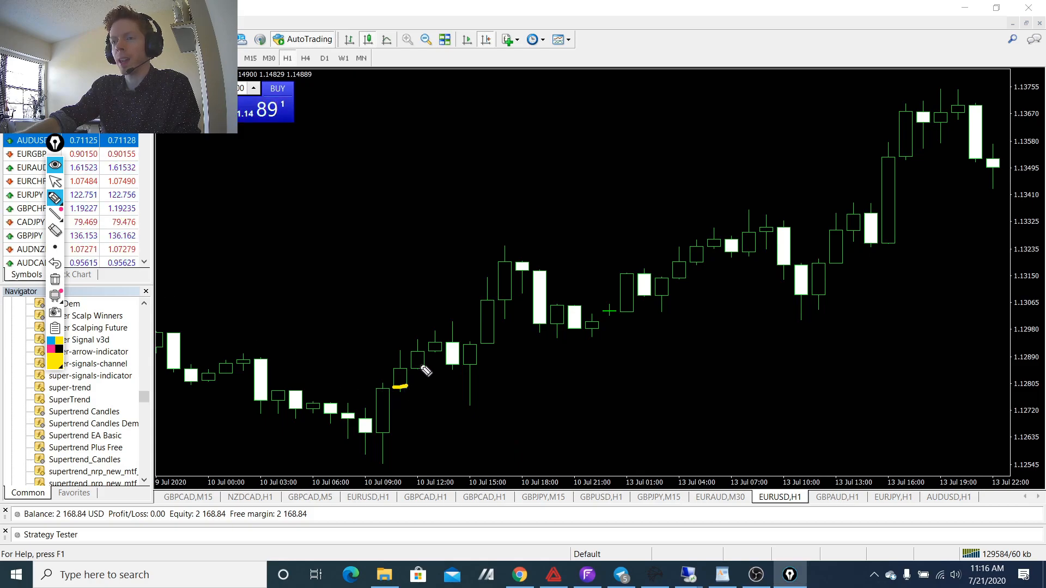
{"action": "left_click_drag", "start_coordinate": [423, 331], "coordinate": [456, 329]}
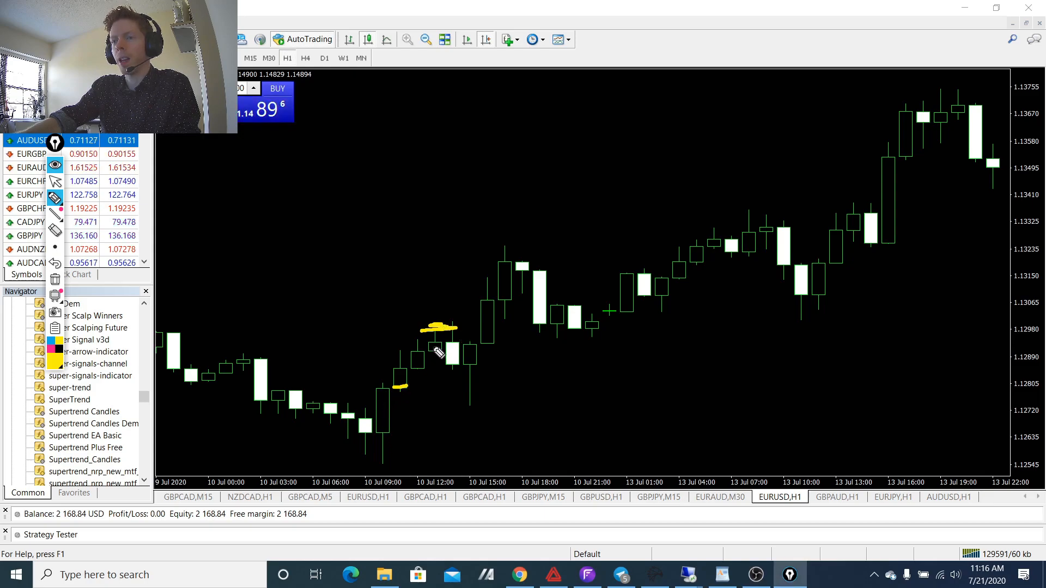
{"action": "mouse_move", "coordinate": [382, 373]}
{"action": "left_mouse_down"}
{"action": "mouse_move", "coordinate": [389, 403]}
{"action": "mouse_move", "coordinate": [771, 234]}
{"action": "mouse_move", "coordinate": [914, 146]}
{"action": "mouse_move", "coordinate": [913, 200]}
{"action": "left_mouse_up"}
{"action": "left_click_drag", "start_coordinate": [913, 148], "coordinate": [845, 172]}
{"action": "left_click", "coordinate": [56, 280]}
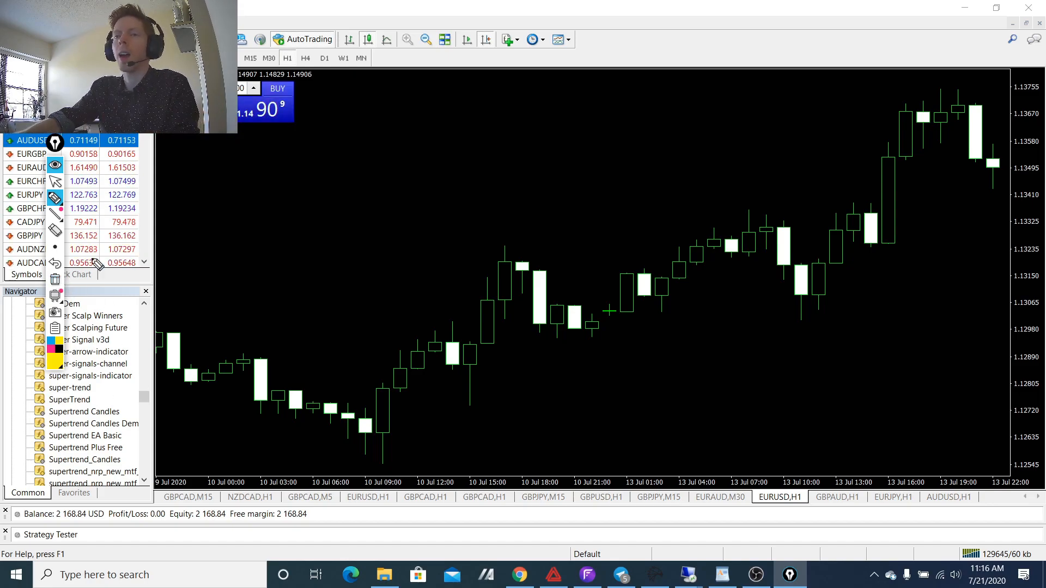
{"action": "mouse_move", "coordinate": [54, 199]}
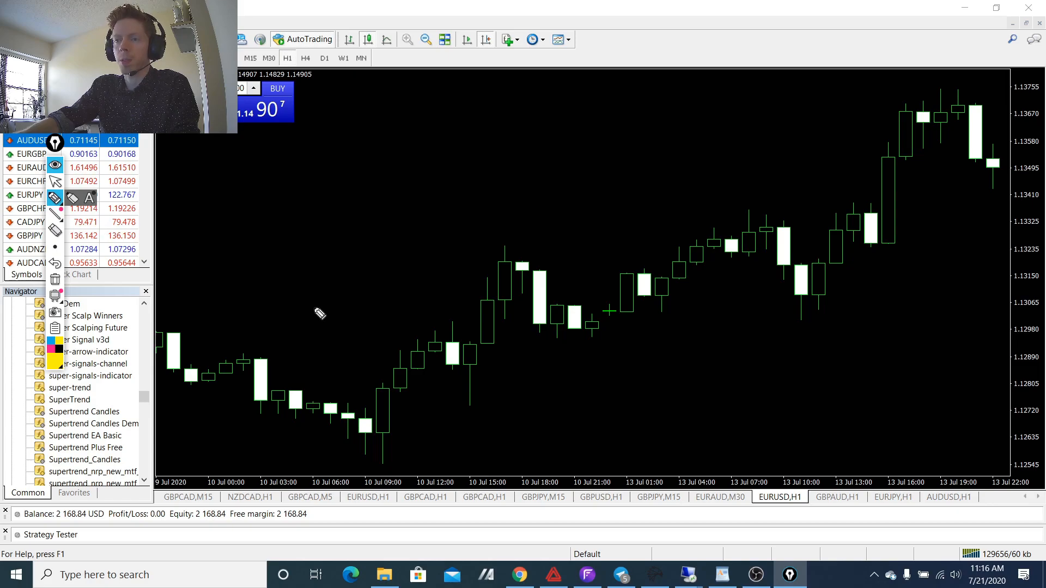
Step: Circle the 10 Jul 12:00 candle, then try short underlines near the 15:00 candle, clearing each
{"action": "left_click_drag", "start_coordinate": [460, 320], "coordinate": [438, 348]}
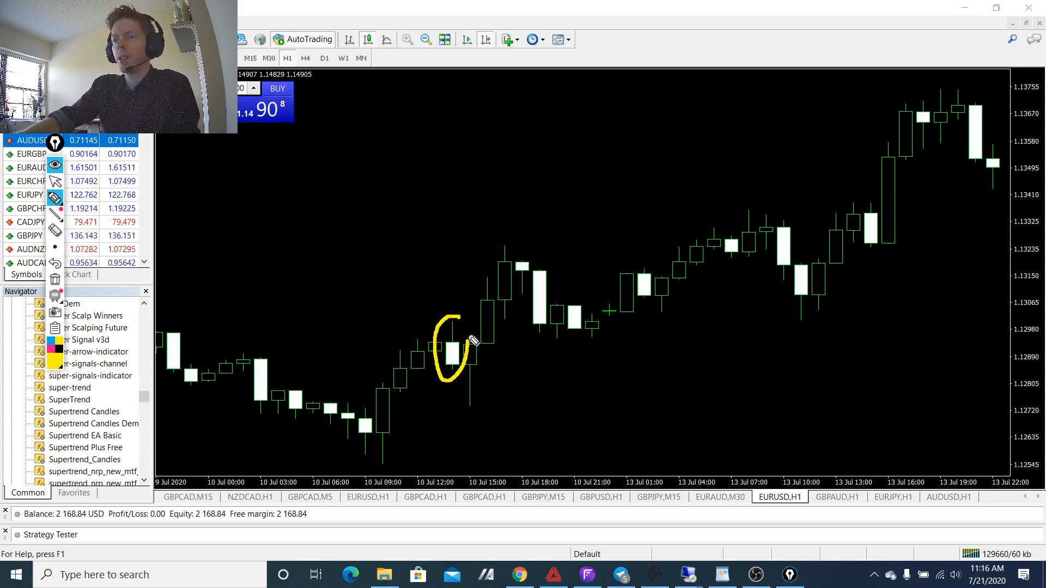
{"action": "mouse_move", "coordinate": [472, 341]}
{"action": "left_mouse_down"}
{"action": "mouse_move", "coordinate": [495, 436]}
{"action": "mouse_move", "coordinate": [482, 438]}
{"action": "left_mouse_up"}
{"action": "left_click", "coordinate": [54, 281]}
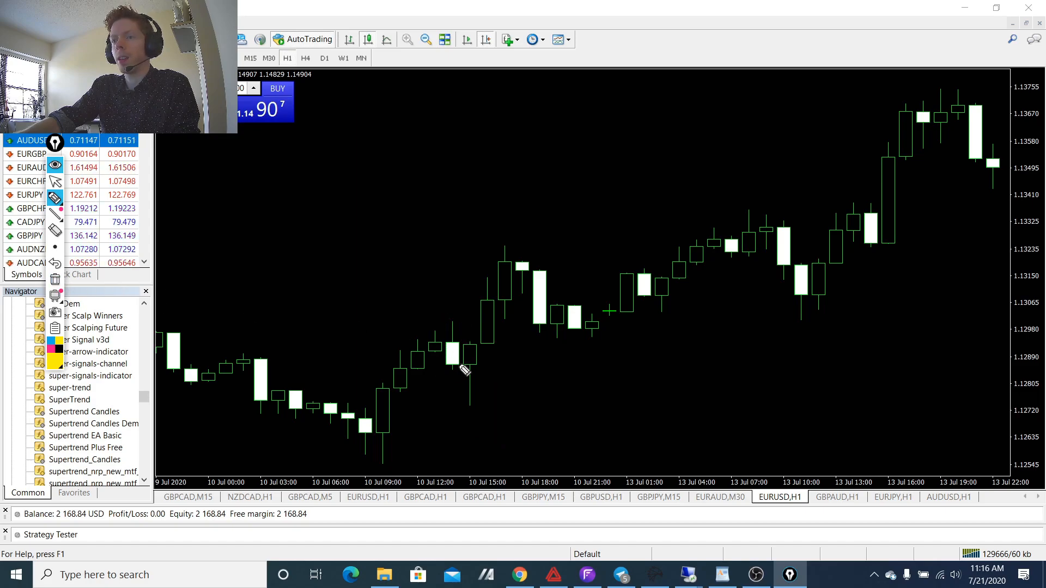
{"action": "left_click_drag", "start_coordinate": [463, 372], "coordinate": [476, 373]}
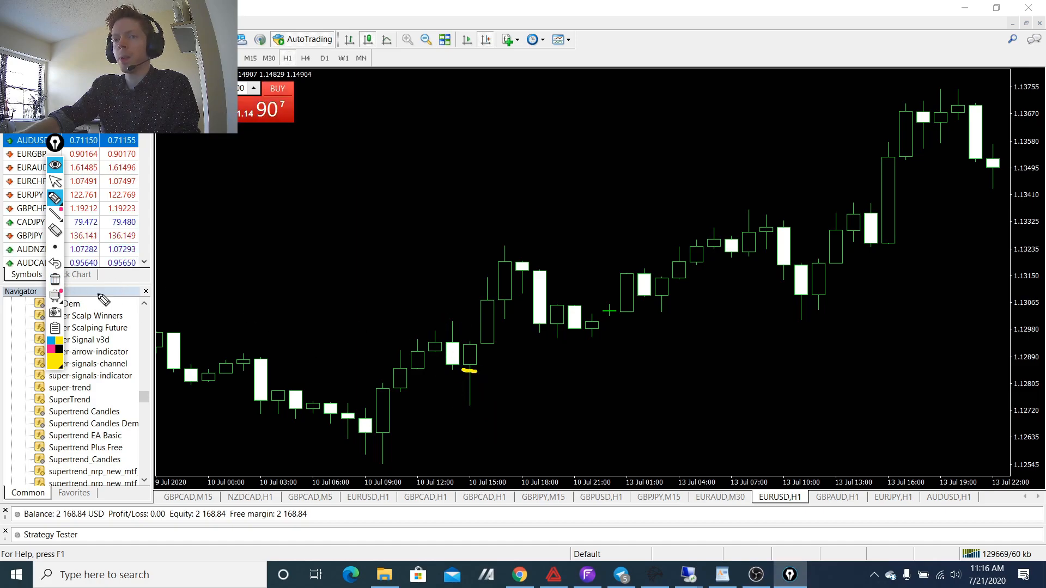
{"action": "mouse_move", "coordinate": [462, 368]}
{"action": "left_mouse_down"}
{"action": "mouse_move", "coordinate": [479, 371]}
{"action": "mouse_move", "coordinate": [482, 343]}
{"action": "mouse_move", "coordinate": [467, 345]}
{"action": "left_mouse_up"}
{"action": "left_click", "coordinate": [55, 280]}
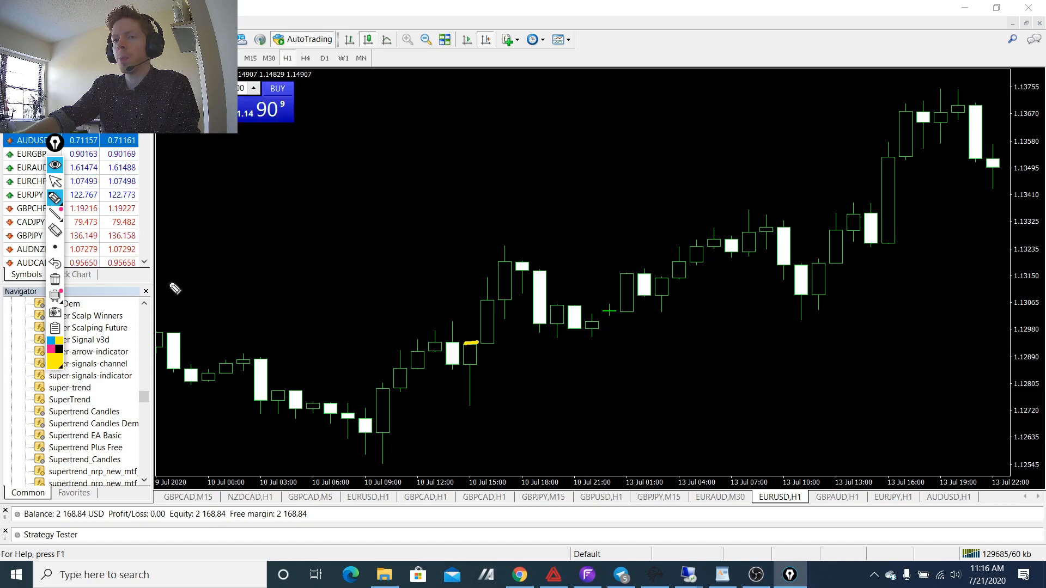
{"action": "left_click", "coordinate": [55, 280]}
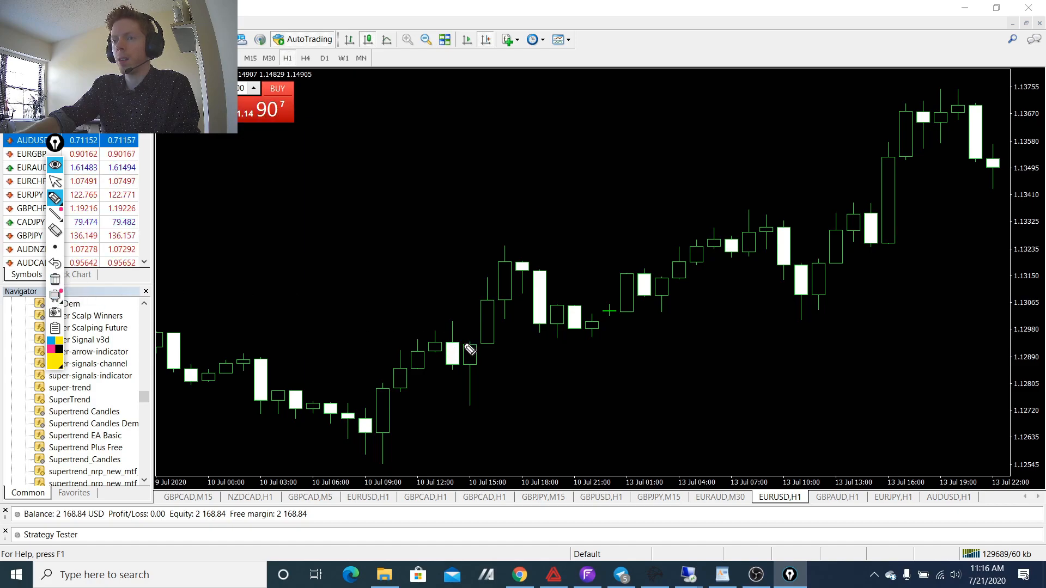
{"action": "left_click_drag", "start_coordinate": [470, 350], "coordinate": [480, 350]}
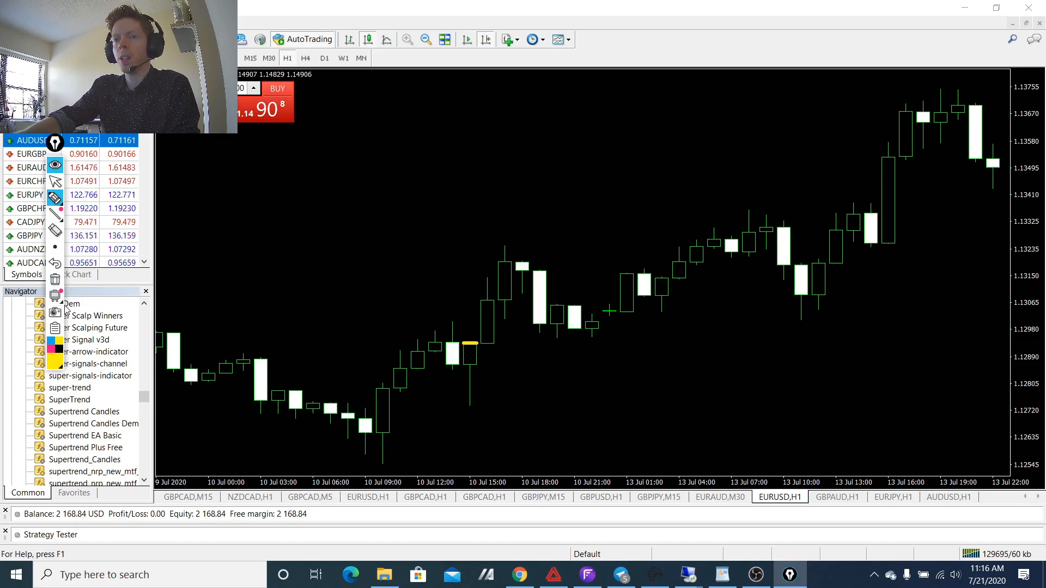
{"action": "left_click", "coordinate": [55, 280]}
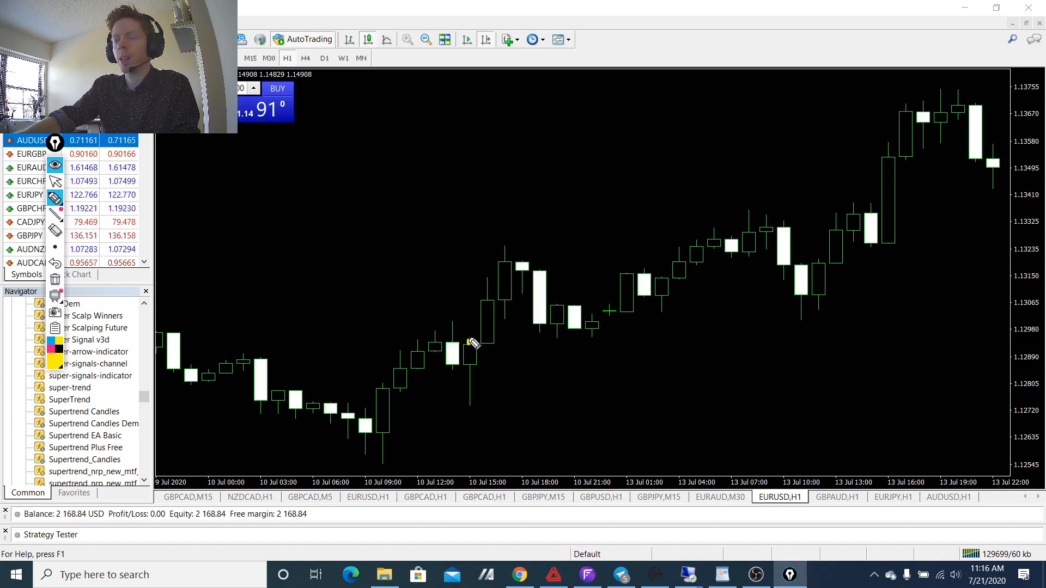
Step: Mark the candle's top and low, cross out and recircle it, clearing every yellow sketch again
{"action": "left_click", "coordinate": [471, 342]}
{"action": "left_click_drag", "start_coordinate": [478, 343], "coordinate": [460, 343]}
{"action": "left_click_drag", "start_coordinate": [460, 405], "coordinate": [480, 404]}
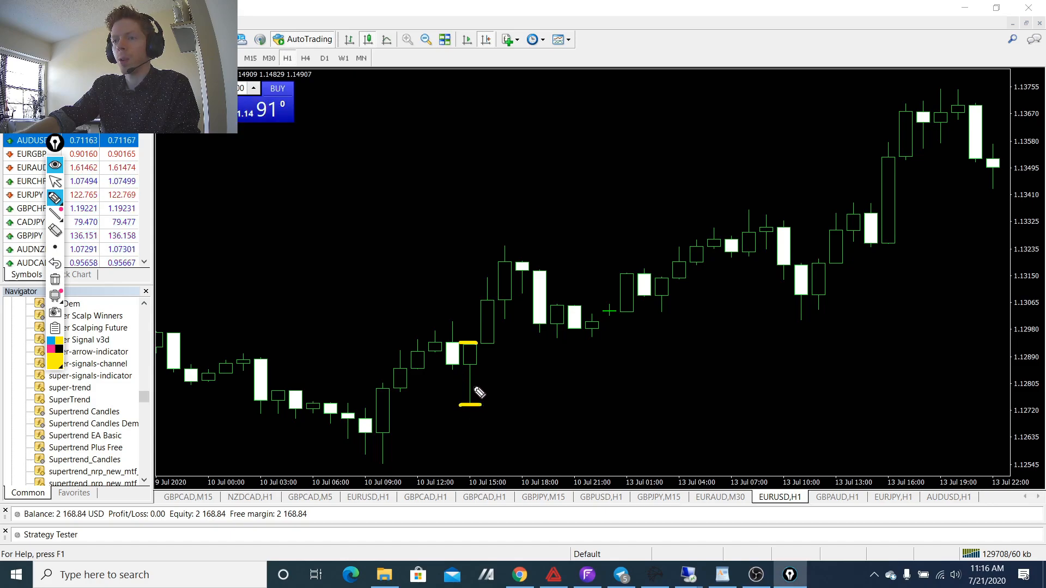
{"action": "left_click", "coordinate": [55, 279]}
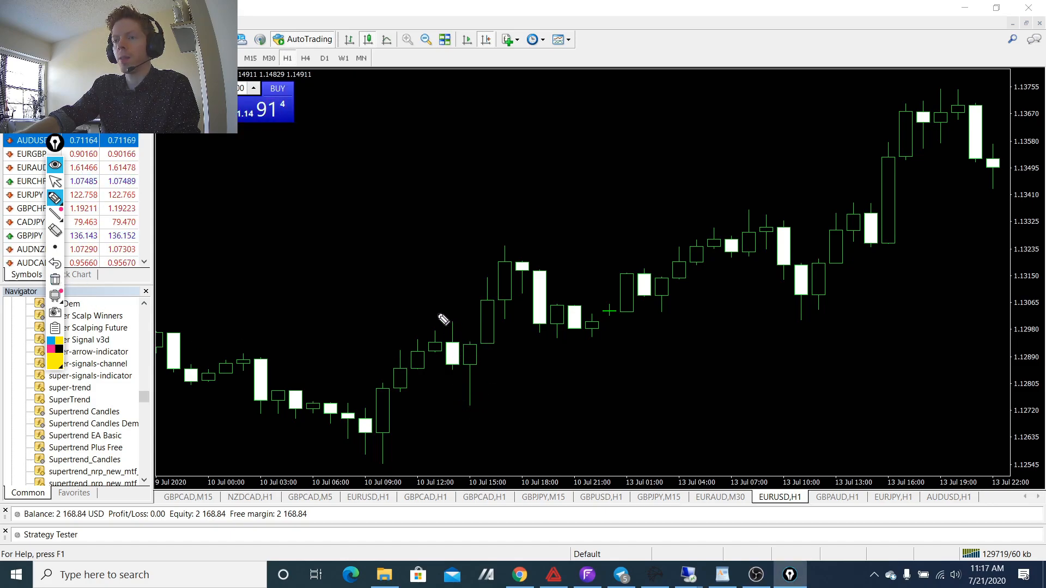
{"action": "mouse_move", "coordinate": [442, 318]}
{"action": "left_mouse_down"}
{"action": "mouse_move", "coordinate": [449, 309]}
{"action": "mouse_move", "coordinate": [429, 378]}
{"action": "mouse_move", "coordinate": [474, 388]}
{"action": "left_mouse_up"}
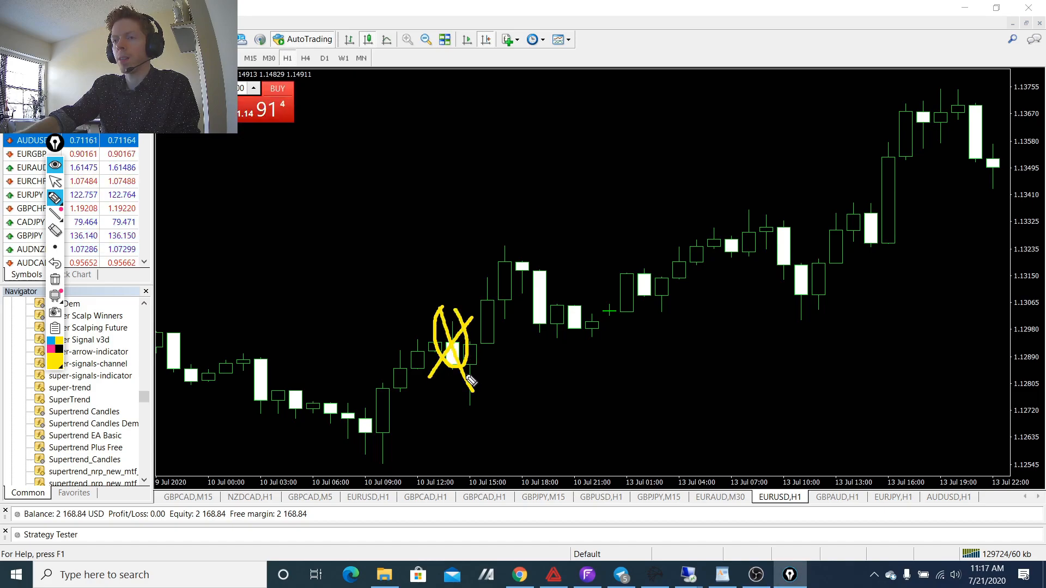
{"action": "left_click", "coordinate": [54, 279]}
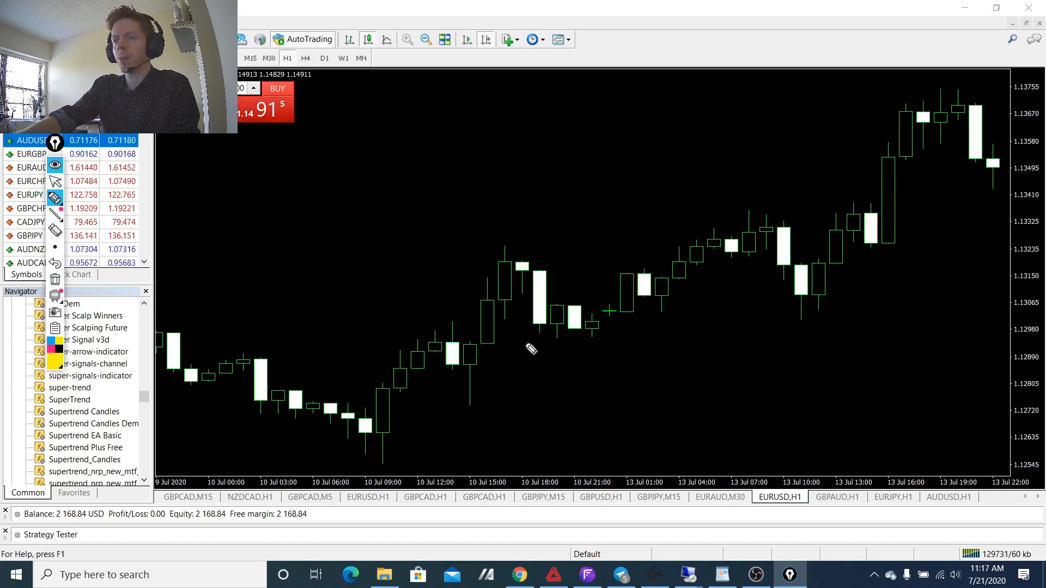
{"action": "left_click_drag", "start_coordinate": [479, 343], "coordinate": [502, 346]}
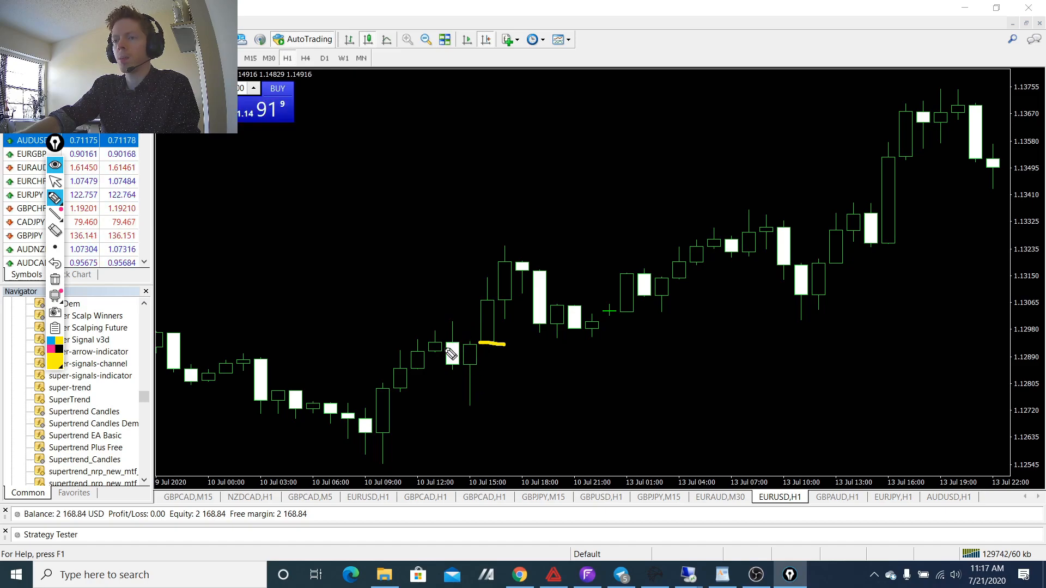
{"action": "mouse_move", "coordinate": [396, 384]}
{"action": "left_mouse_down"}
{"action": "mouse_move", "coordinate": [364, 441]}
{"action": "mouse_move", "coordinate": [396, 373]}
{"action": "left_mouse_up"}
{"action": "mouse_move", "coordinate": [486, 340]}
{"action": "left_mouse_down"}
{"action": "mouse_move", "coordinate": [461, 343]}
{"action": "mouse_move", "coordinate": [490, 381]}
{"action": "mouse_move", "coordinate": [490, 339]}
{"action": "mouse_move", "coordinate": [500, 346]}
{"action": "left_mouse_up"}
{"action": "left_click", "coordinate": [55, 279]}
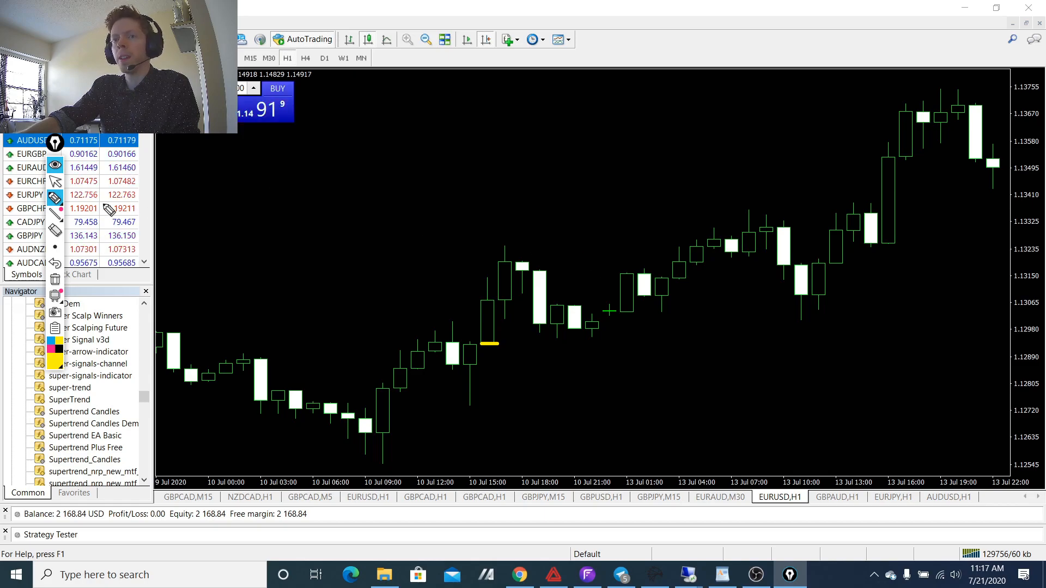
Step: Zoom out, trace the uptrend and 14 Jul rise, circle the breakout candle, then clear it
{"action": "left_click", "coordinate": [55, 180]}
{"action": "left_click_drag", "start_coordinate": [512, 207], "coordinate": [457, 217]}
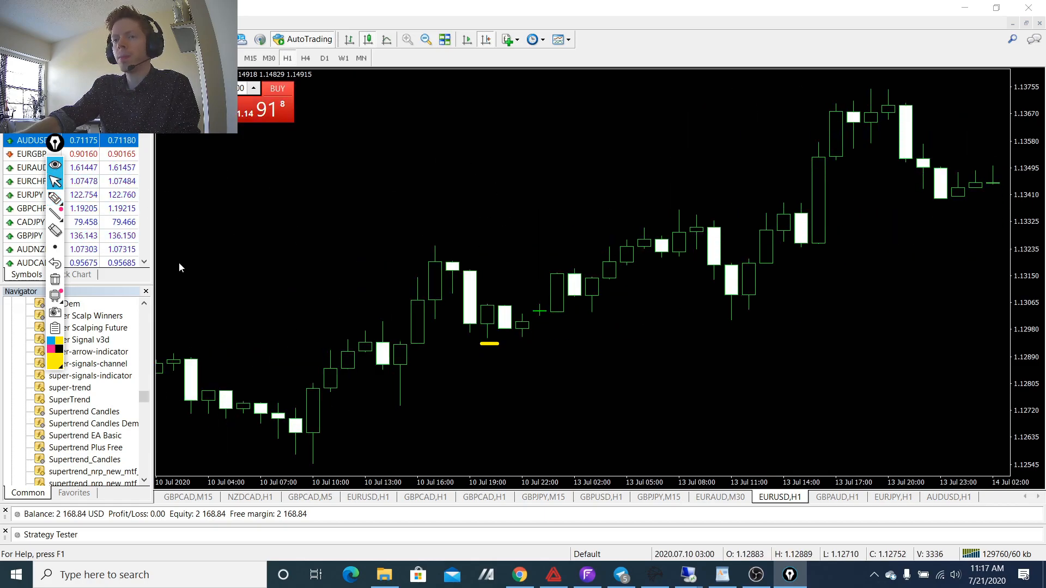
{"action": "left_click", "coordinate": [54, 279]}
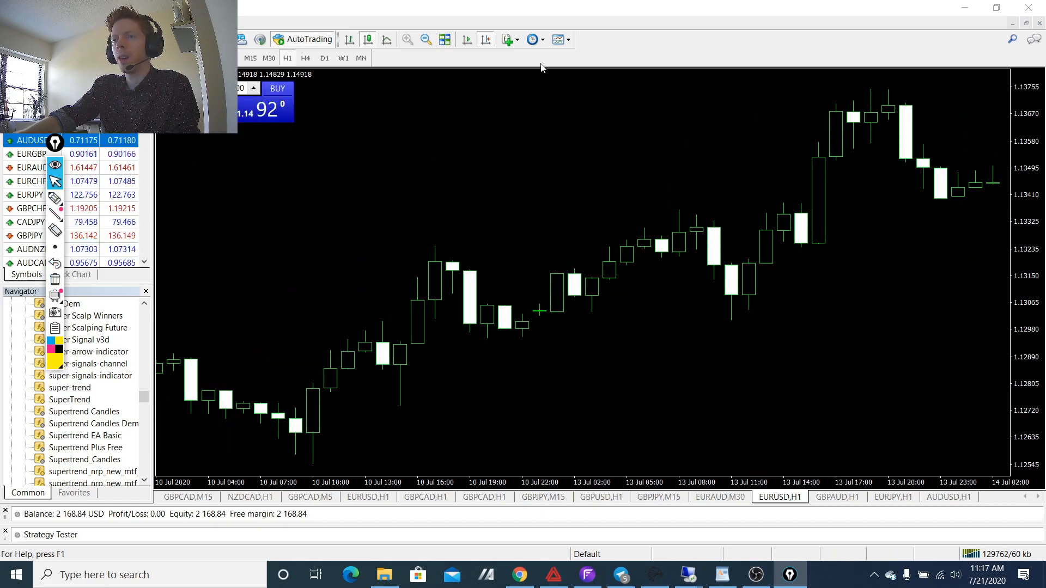
{"action": "mouse_move", "coordinate": [580, 230]}
{"action": "left_mouse_down"}
{"action": "mouse_move", "coordinate": [546, 198]}
{"action": "mouse_move", "coordinate": [392, 245]}
{"action": "left_mouse_up"}
{"action": "left_click", "coordinate": [426, 39]}
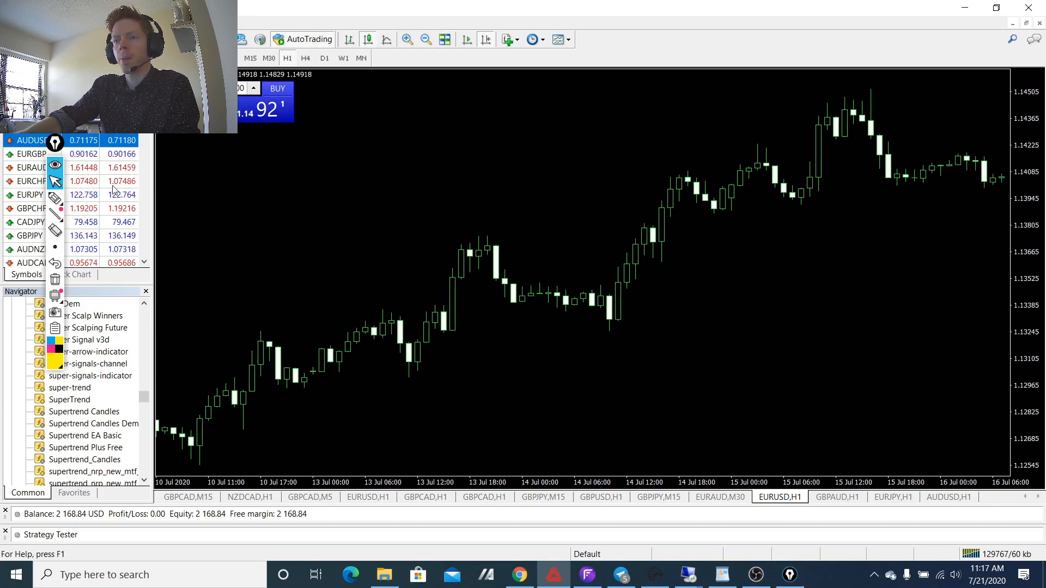
{"action": "left_click", "coordinate": [55, 197]}
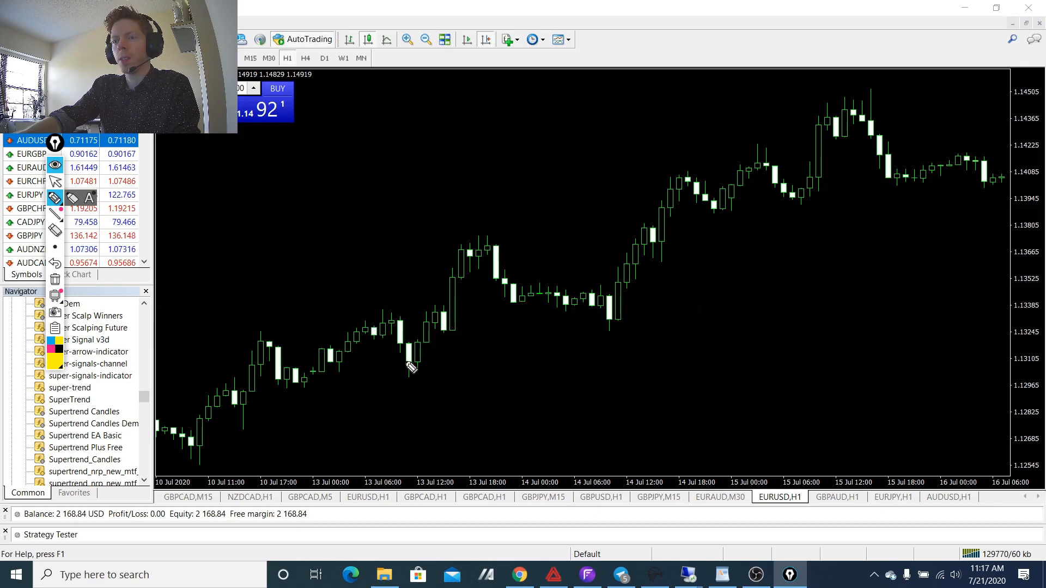
{"action": "left_click_drag", "start_coordinate": [274, 370], "coordinate": [476, 319]}
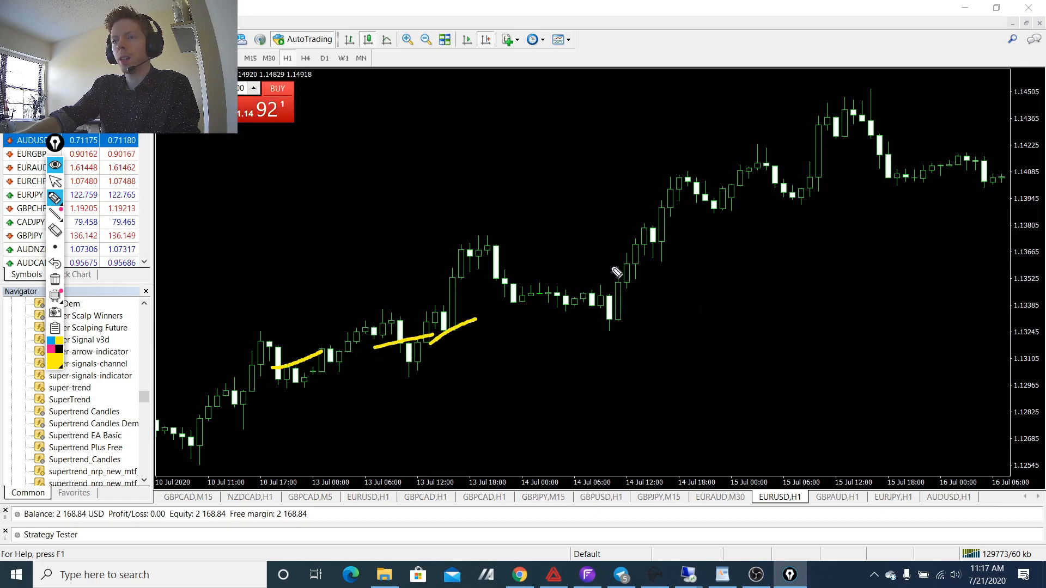
{"action": "left_click_drag", "start_coordinate": [577, 277], "coordinate": [659, 257]}
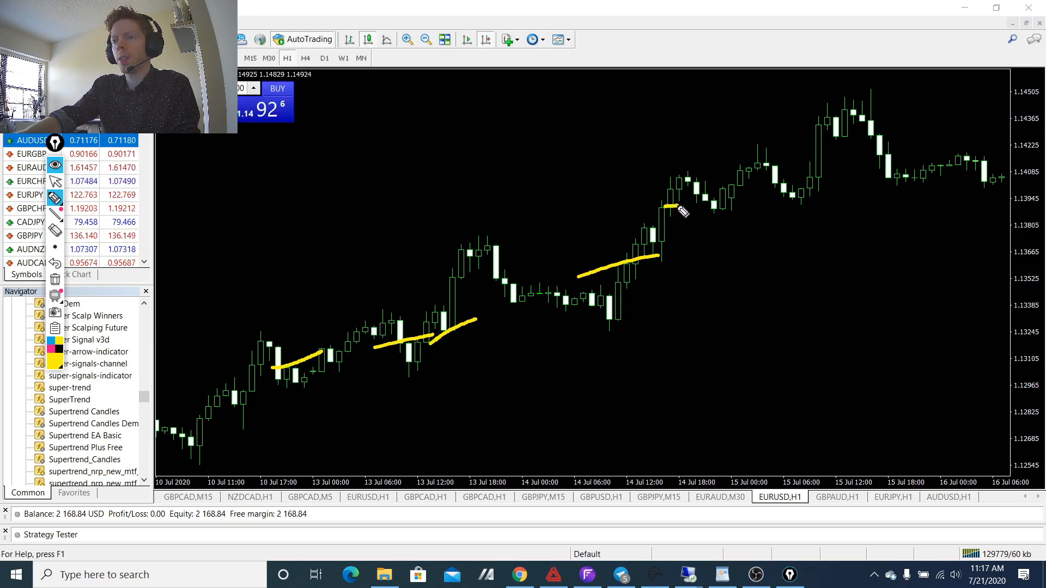
{"action": "left_click_drag", "start_coordinate": [677, 206], "coordinate": [645, 216]}
{"action": "left_click_drag", "start_coordinate": [662, 279], "coordinate": [677, 209]}
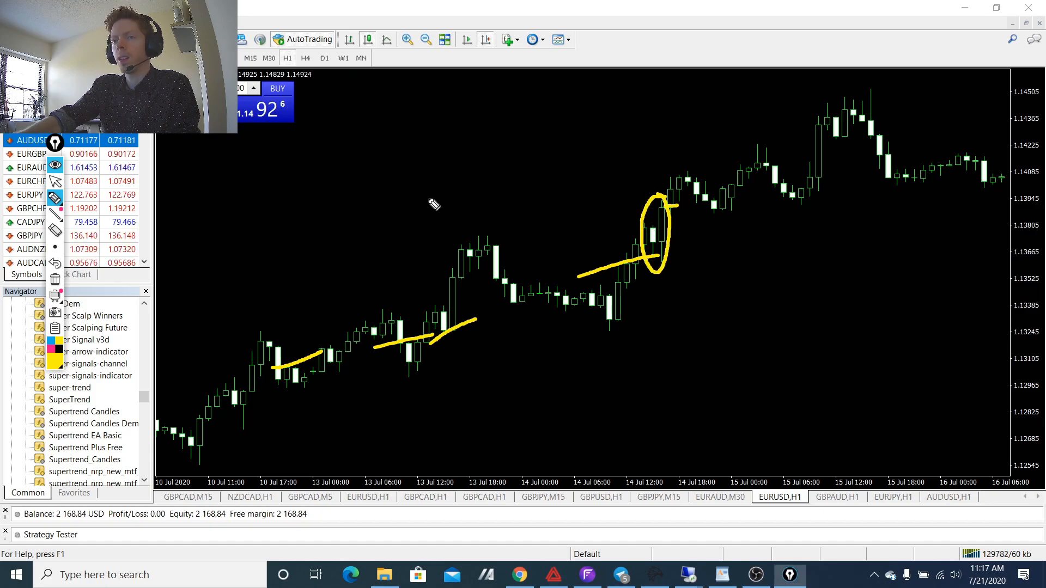
{"action": "left_click", "coordinate": [55, 279]}
Step: Draw the 9 Jul decline, circle the 10 Jul 05:00 reversal and the rally, then clear it
{"action": "left_click", "coordinate": [55, 180]}
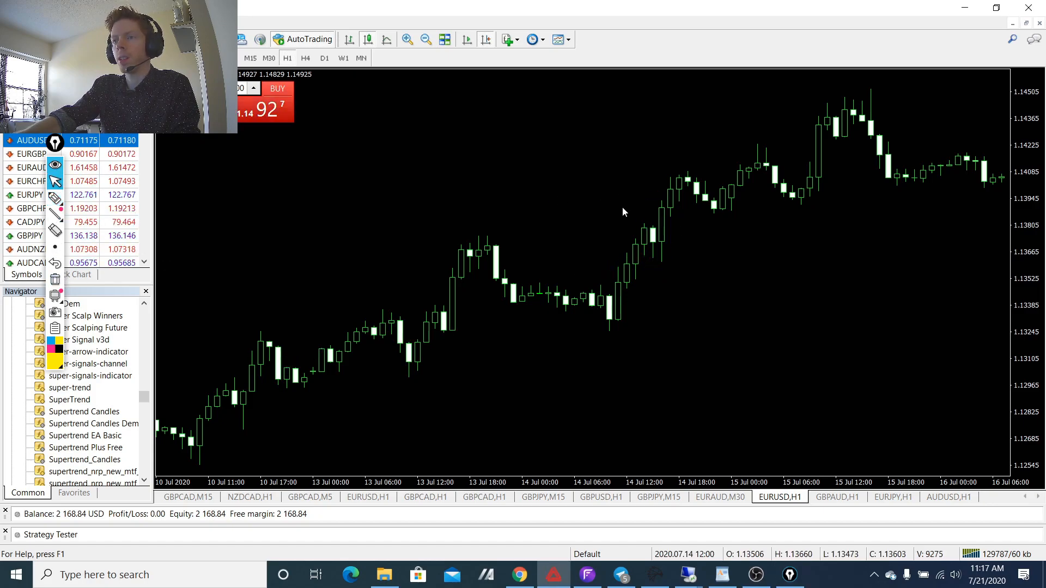
{"action": "scroll", "coordinate": [243, 265], "scroll_direction": "down", "scroll_amount": 2}
{"action": "scroll", "coordinate": [244, 266], "scroll_direction": "down", "scroll_amount": 3}
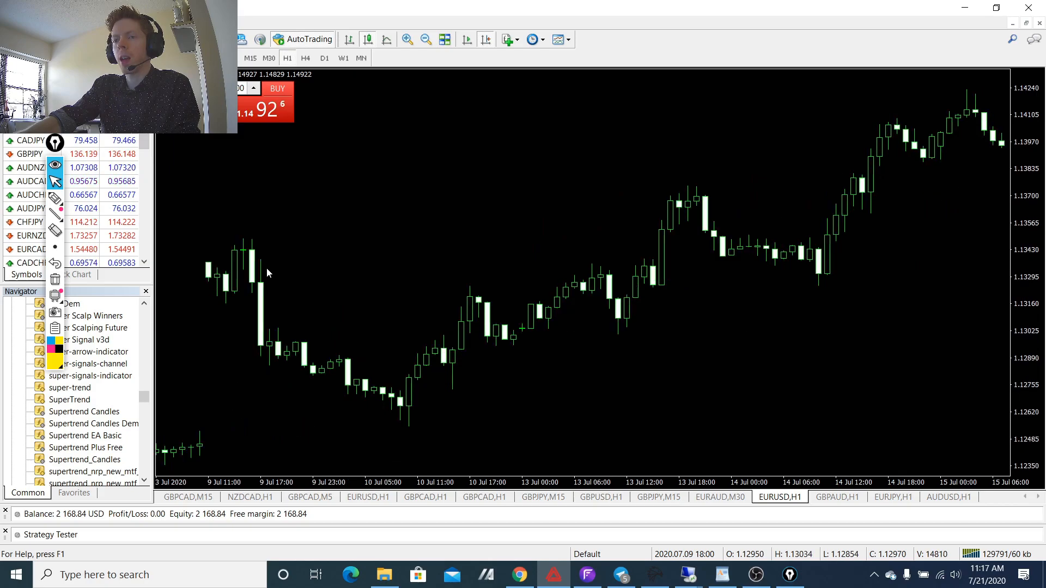
{"action": "left_click", "coordinate": [55, 197]}
{"action": "left_click_drag", "start_coordinate": [213, 239], "coordinate": [365, 403]}
{"action": "left_click_drag", "start_coordinate": [420, 362], "coordinate": [413, 368]}
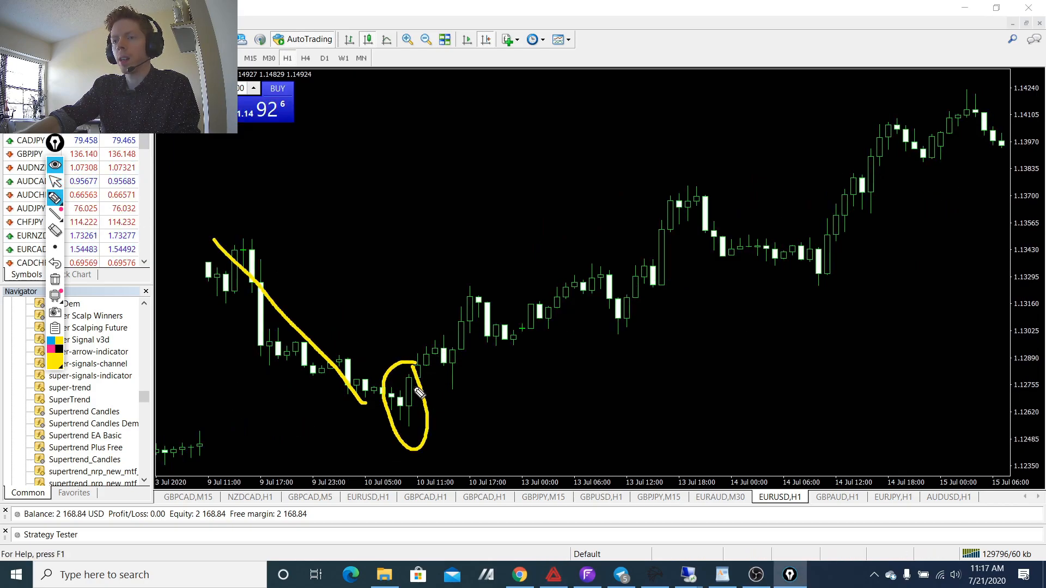
{"action": "left_click_drag", "start_coordinate": [415, 378], "coordinate": [590, 317]}
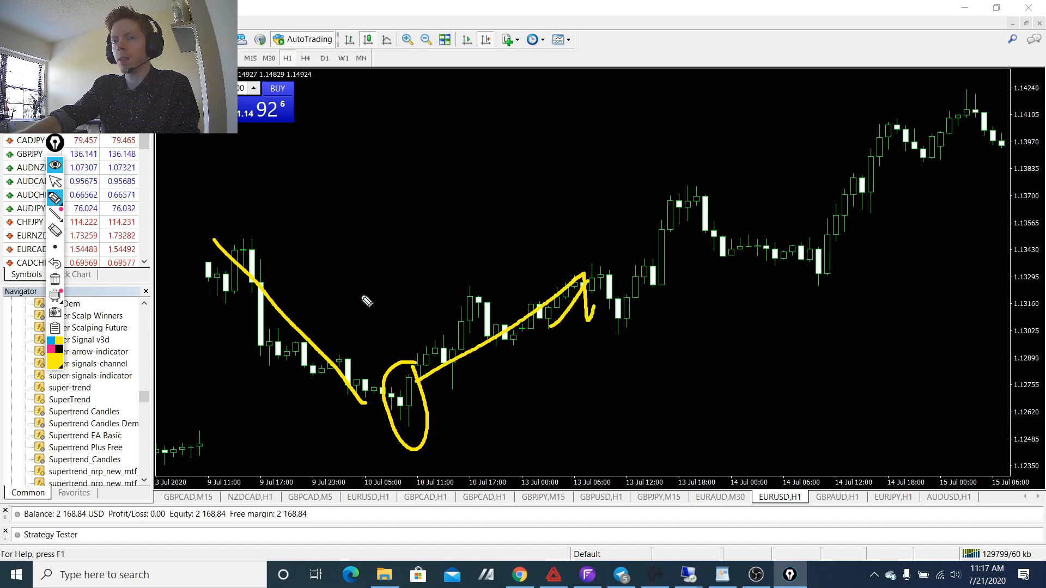
{"action": "left_click", "coordinate": [55, 279]}
Step: Circle and mark the candles around 14 Jul 12:00, undoing and clearing the attempts
{"action": "left_click", "coordinate": [54, 181]}
{"action": "scroll", "coordinate": [624, 182], "scroll_direction": "down", "scroll_amount": 5}
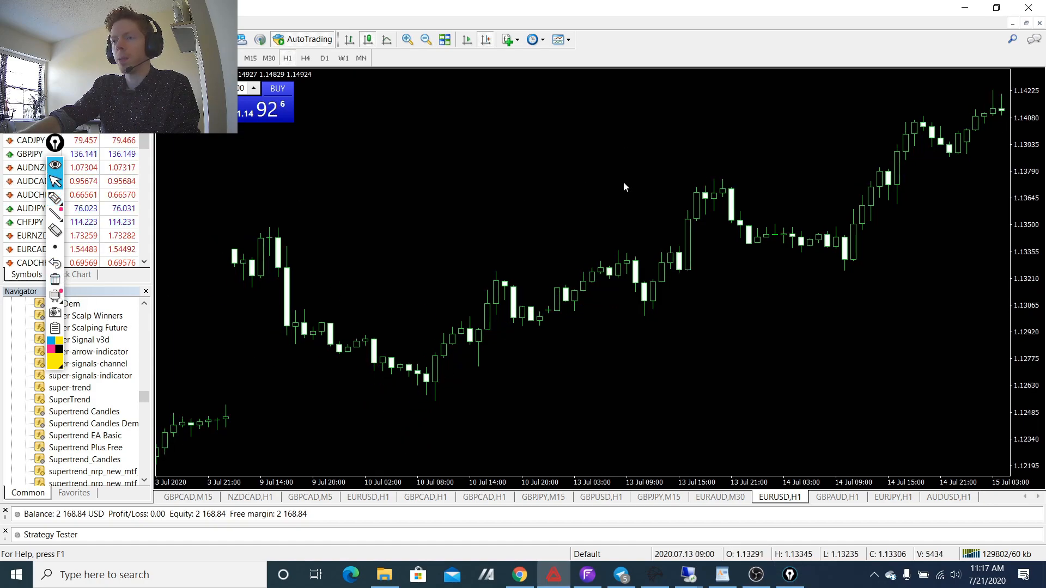
{"action": "scroll", "coordinate": [587, 217], "scroll_direction": "down", "scroll_amount": 3}
{"action": "left_click", "coordinate": [55, 197]}
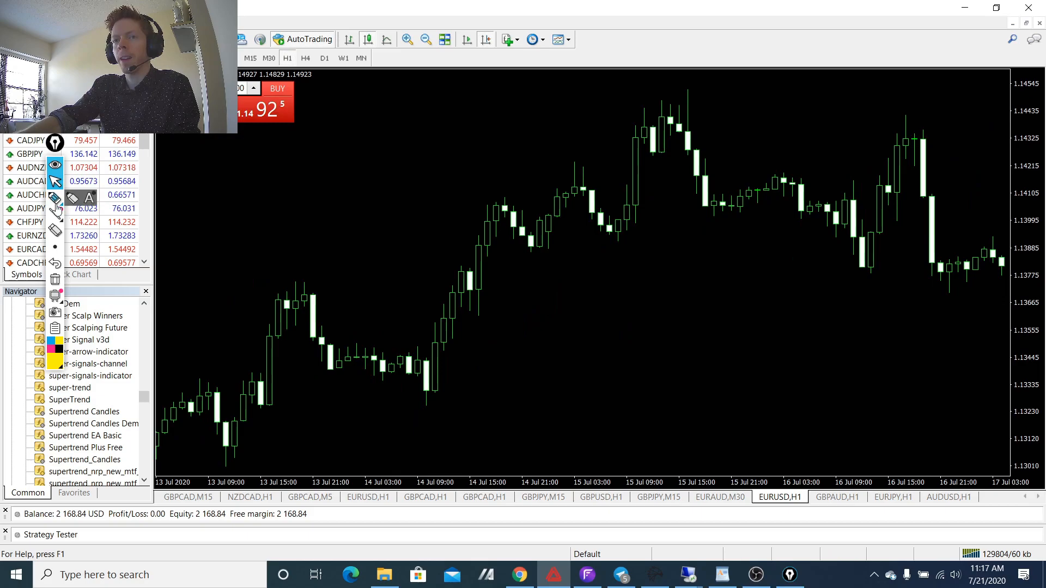
{"action": "left_click_drag", "start_coordinate": [487, 232], "coordinate": [497, 250]}
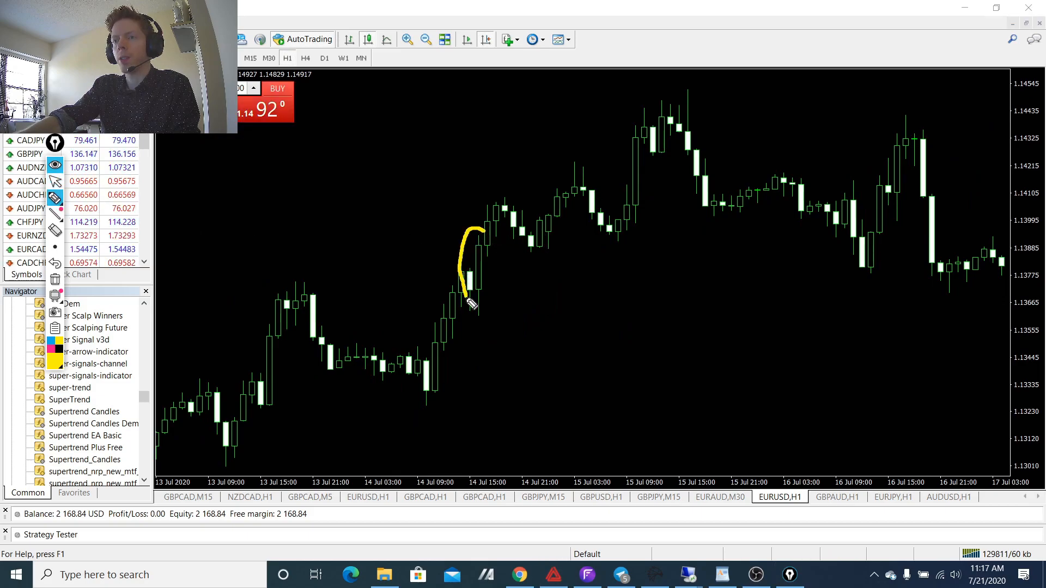
{"action": "key", "text": "ctrl+z"}
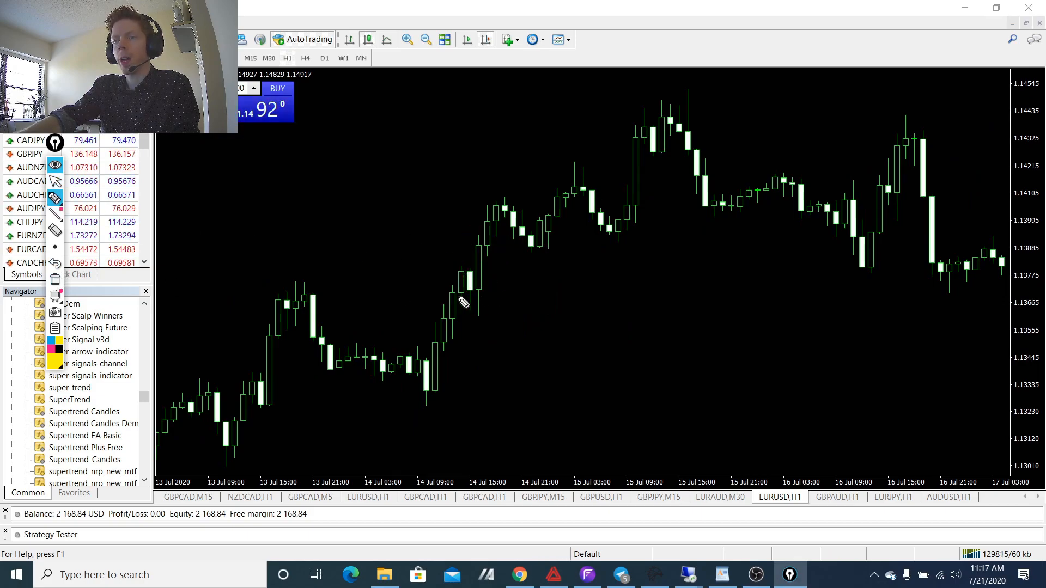
{"action": "mouse_move", "coordinate": [472, 292]}
{"action": "left_mouse_down"}
{"action": "mouse_move", "coordinate": [486, 300]}
{"action": "mouse_move", "coordinate": [479, 315]}
{"action": "left_mouse_up"}
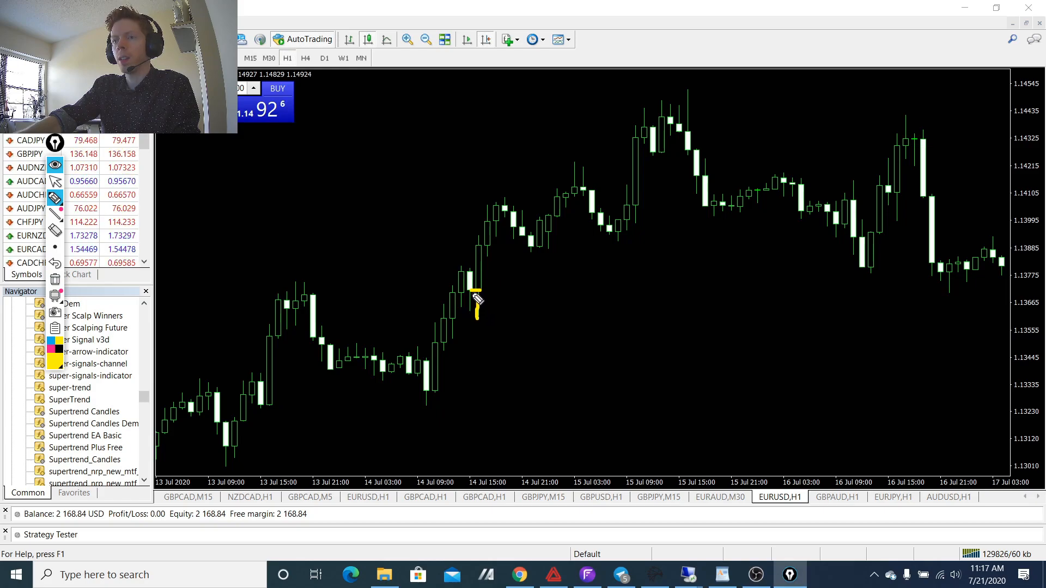
{"action": "left_click_drag", "start_coordinate": [470, 244], "coordinate": [484, 244]}
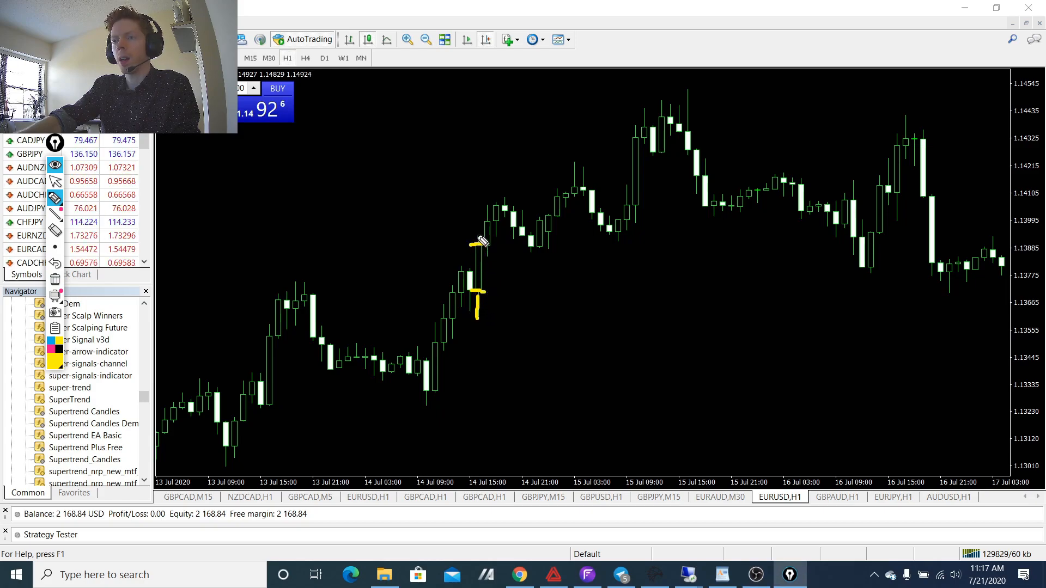
{"action": "left_click", "coordinate": [57, 279]}
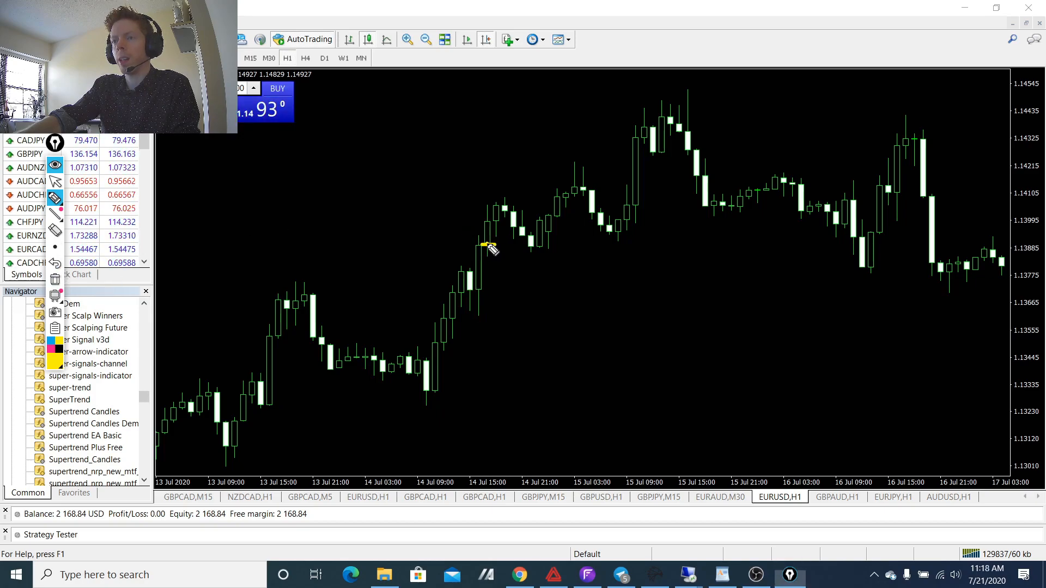
Step: Sketch the rising candles with trial ovals, clear them, and circle the small candle before the 15 Jul rally
{"action": "left_click_drag", "start_coordinate": [484, 243], "coordinate": [506, 218]}
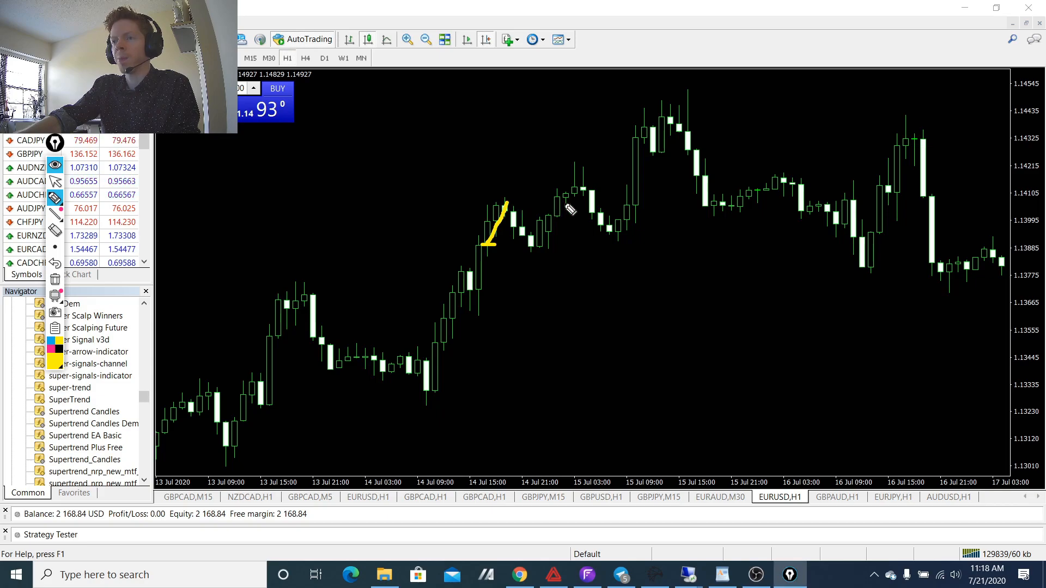
{"action": "left_click_drag", "start_coordinate": [542, 209], "coordinate": [543, 212]}
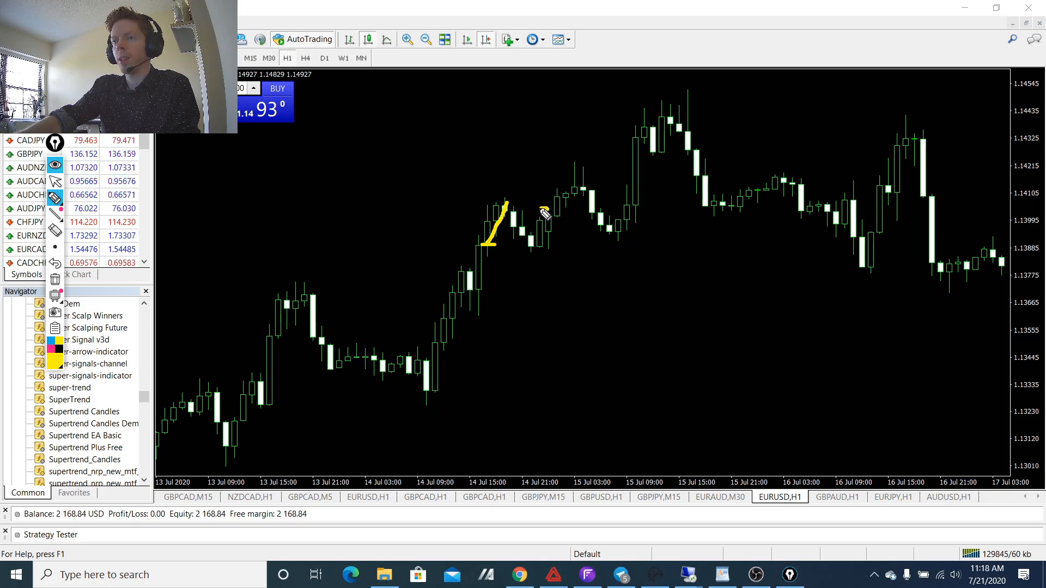
{"action": "mouse_move", "coordinate": [552, 257]}
{"action": "left_mouse_down"}
{"action": "mouse_move", "coordinate": [561, 214]}
{"action": "mouse_move", "coordinate": [543, 236]}
{"action": "mouse_move", "coordinate": [553, 206]}
{"action": "mouse_move", "coordinate": [518, 218]}
{"action": "mouse_move", "coordinate": [532, 242]}
{"action": "mouse_move", "coordinate": [581, 170]}
{"action": "left_mouse_up"}
{"action": "left_click", "coordinate": [55, 279]}
{"action": "left_click", "coordinate": [55, 281]}
{"action": "left_click_drag", "start_coordinate": [548, 217], "coordinate": [580, 215]}
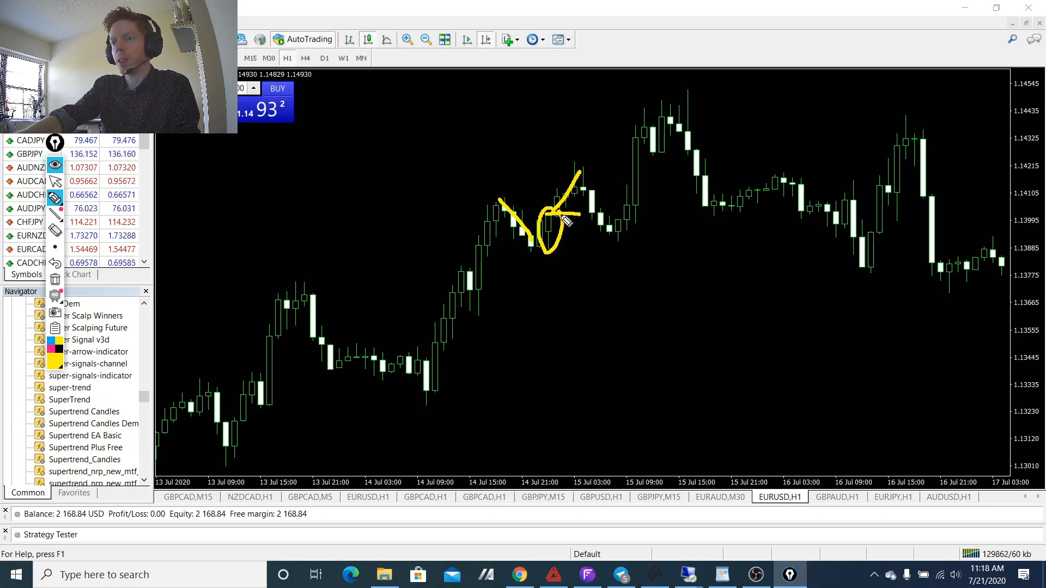
{"action": "left_click", "coordinate": [55, 280]}
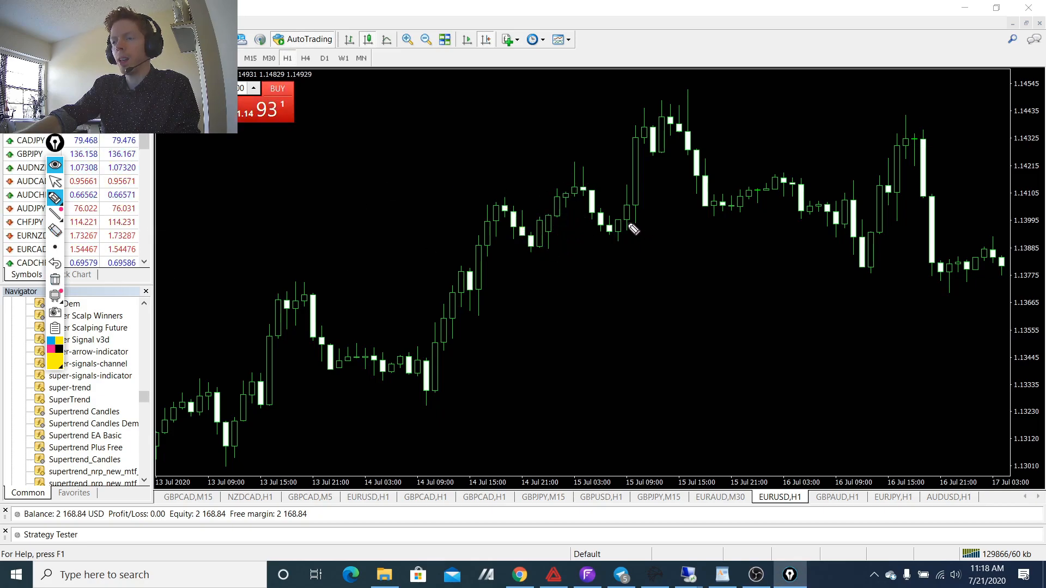
{"action": "mouse_move", "coordinate": [626, 223]}
{"action": "left_mouse_down"}
{"action": "mouse_move", "coordinate": [609, 246]}
{"action": "mouse_move", "coordinate": [628, 208]}
{"action": "left_mouse_up"}
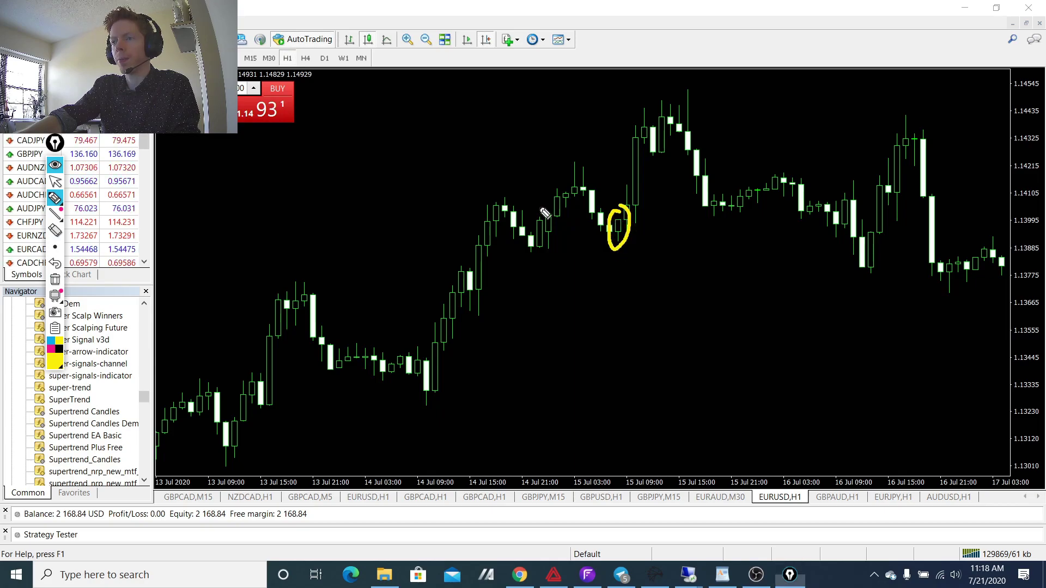
Step: Leave drawing mode and adjust the chart zoom, ending zoomed in on larger candles
{"action": "left_click", "coordinate": [55, 280]}
{"action": "left_click", "coordinate": [55, 181]}
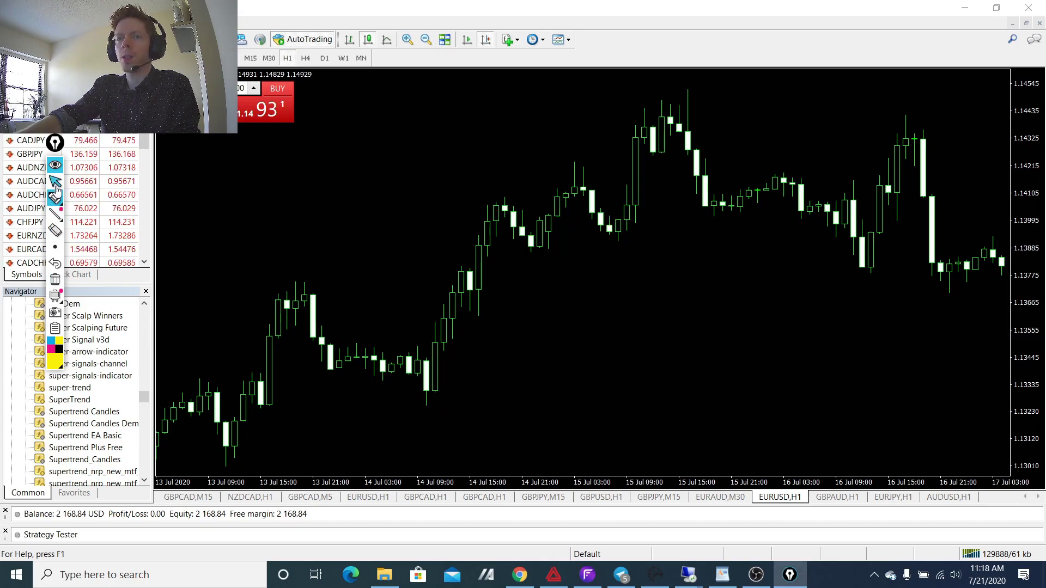
{"action": "left_click", "coordinate": [408, 39]}
{"action": "scroll", "coordinate": [527, 127], "scroll_direction": "down", "scroll_amount": 3}
{"action": "scroll", "coordinate": [572, 156], "scroll_direction": "down", "scroll_amount": 3}
{"action": "scroll", "coordinate": [584, 164], "scroll_direction": "down", "scroll_amount": 3}
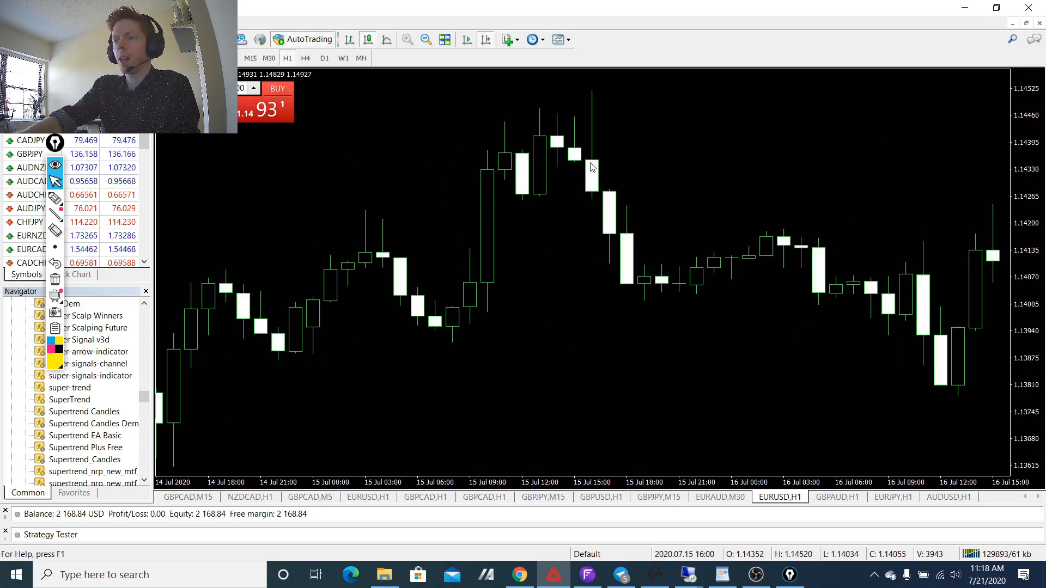
{"action": "scroll", "coordinate": [491, 123], "scroll_direction": "down", "scroll_amount": 3}
{"action": "key", "text": "minus"}
{"action": "scroll", "coordinate": [474, 123], "scroll_direction": "down", "scroll_amount": 3}
{"action": "scroll", "coordinate": [490, 188], "scroll_direction": "down", "scroll_amount": 3}
{"action": "key", "text": "plus"}
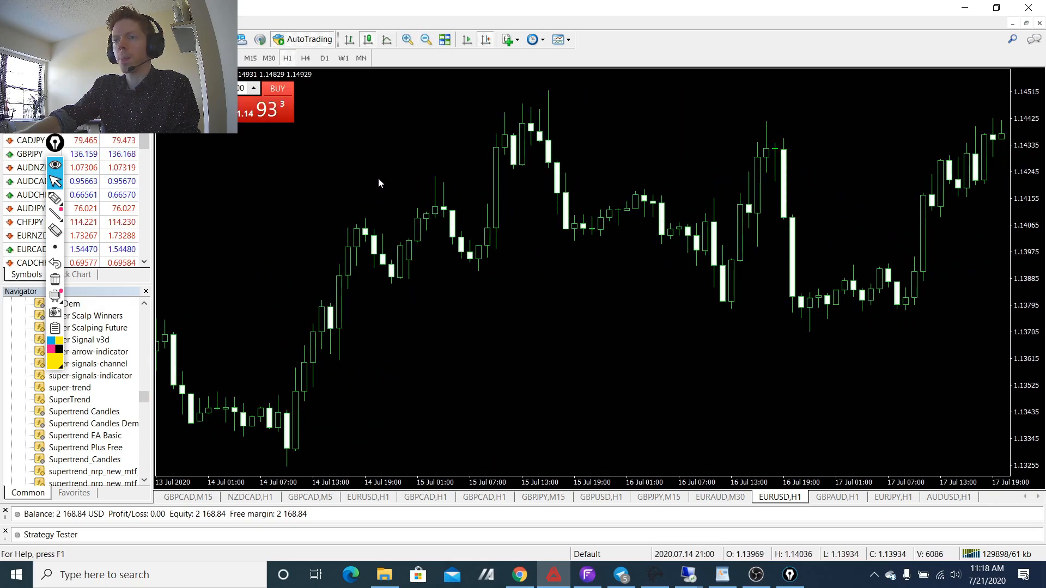
Step: Sketch trial yellow strokes and a rising arrow over the candles, then clear all ink
{"action": "left_click", "coordinate": [55, 199]}
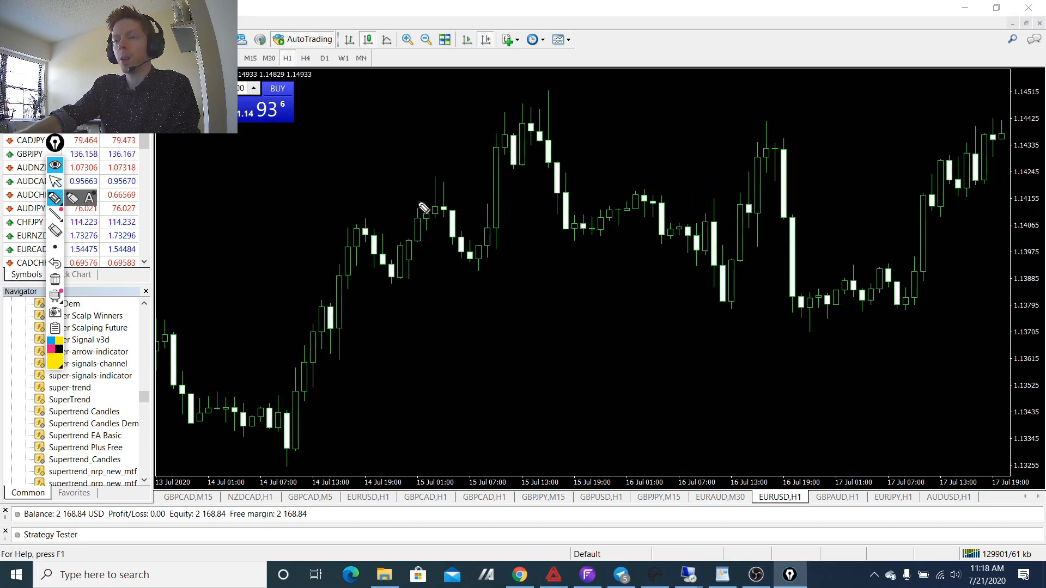
{"action": "mouse_move", "coordinate": [437, 186]}
{"action": "left_mouse_down"}
{"action": "mouse_move", "coordinate": [467, 223]}
{"action": "mouse_move", "coordinate": [464, 251]}
{"action": "mouse_move", "coordinate": [477, 251]}
{"action": "left_mouse_up"}
{"action": "left_click", "coordinate": [54, 265]}
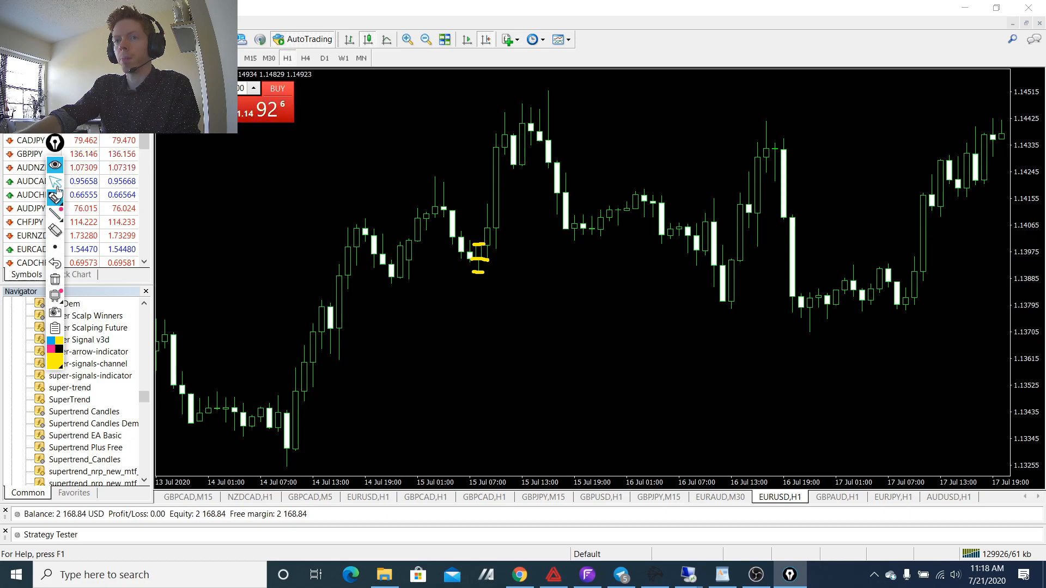
{"action": "mouse_move", "coordinate": [476, 246]}
{"action": "left_mouse_down"}
{"action": "mouse_move", "coordinate": [528, 137]}
{"action": "mouse_move", "coordinate": [541, 182]}
{"action": "left_mouse_up"}
{"action": "left_click_drag", "start_coordinate": [520, 137], "coordinate": [491, 166]}
{"action": "left_click", "coordinate": [55, 279]}
{"action": "left_click", "coordinate": [55, 181]}
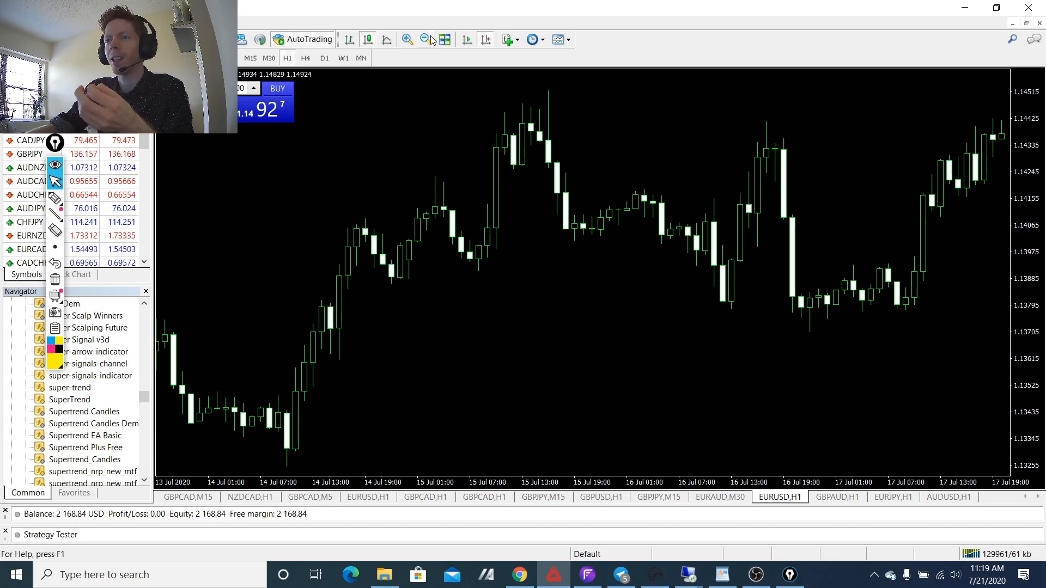
{"action": "key", "text": "minus"}
{"action": "scroll", "coordinate": [481, 178], "scroll_direction": "up", "scroll_amount": 2}
{"action": "scroll", "coordinate": [478, 211], "scroll_direction": "up", "scroll_amount": 2}
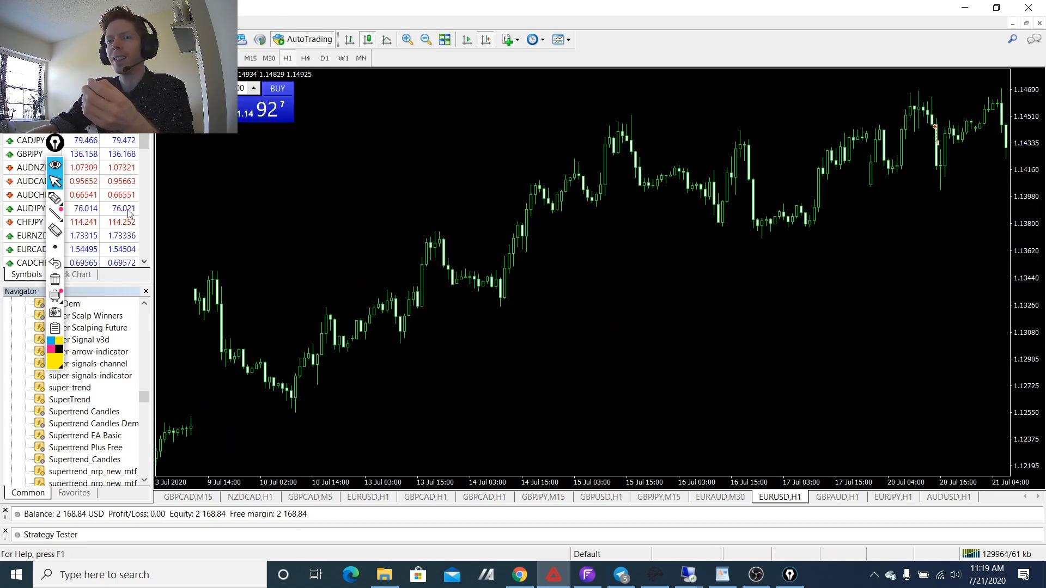
{"action": "left_click", "coordinate": [55, 198]}
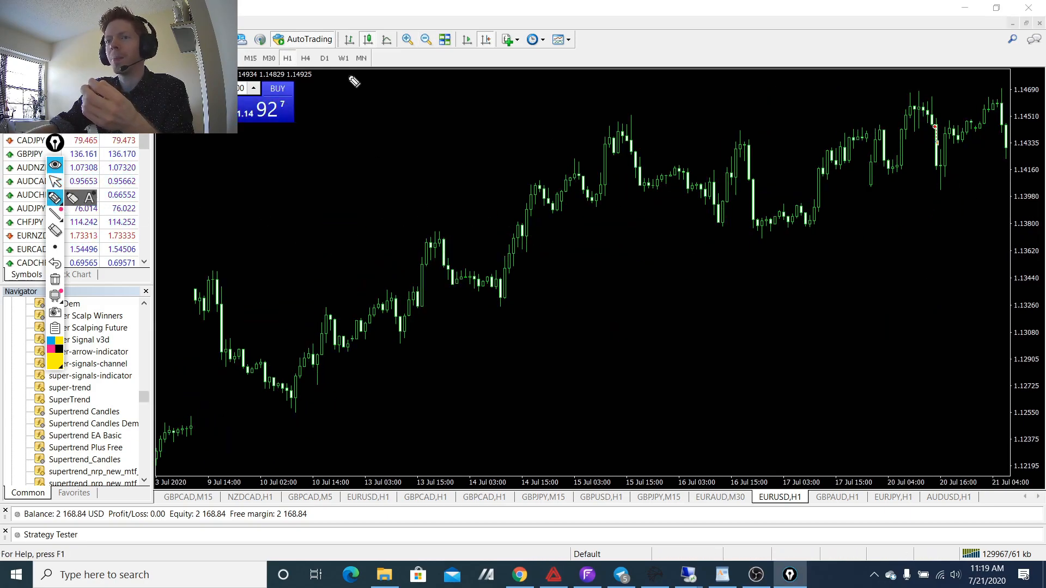
{"action": "left_click", "coordinate": [55, 181]}
{"action": "left_click", "coordinate": [406, 39]}
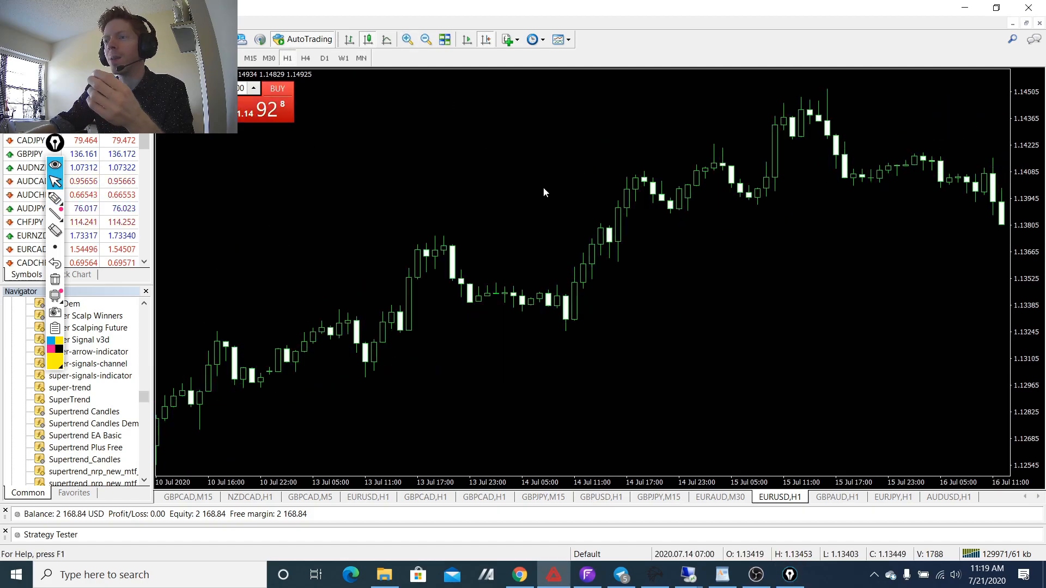
{"action": "scroll", "coordinate": [544, 187], "scroll_direction": "up", "scroll_amount": 2}
{"action": "scroll", "coordinate": [540, 230], "scroll_direction": "up", "scroll_amount": 1}
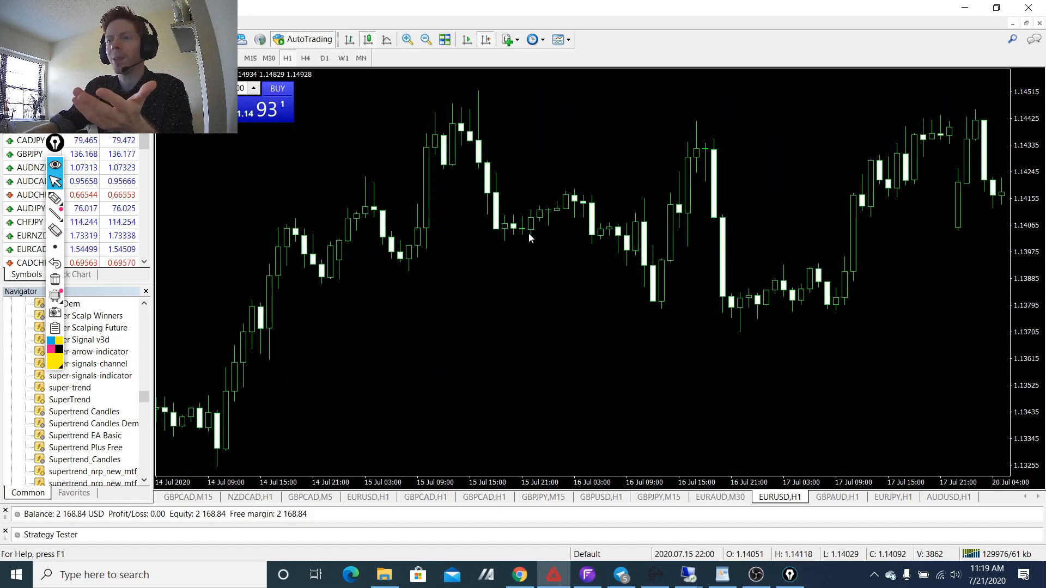
{"action": "left_click", "coordinate": [55, 197]}
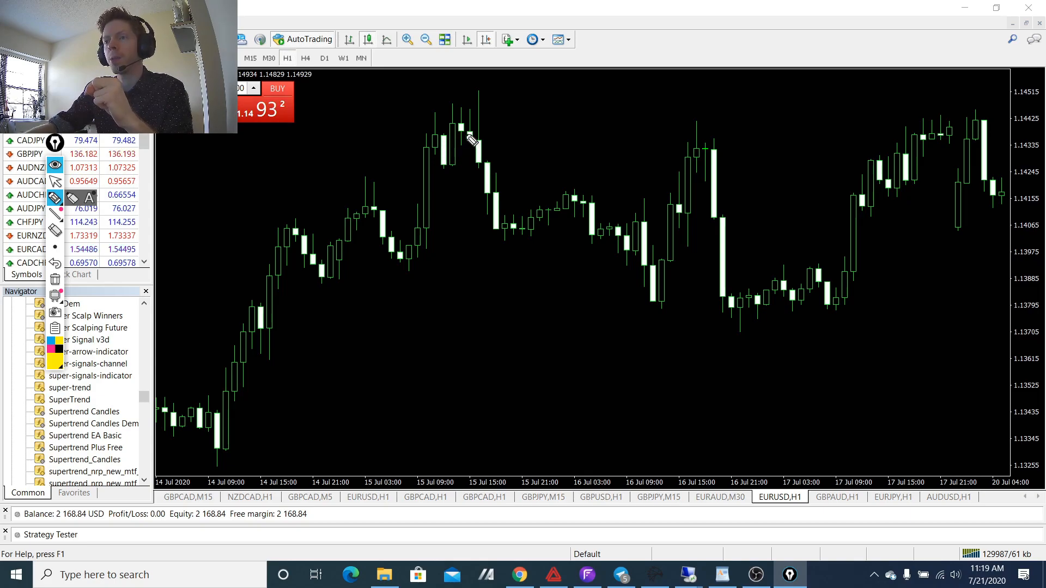
{"action": "mouse_move", "coordinate": [494, 100]}
{"action": "left_mouse_down"}
{"action": "mouse_move", "coordinate": [459, 105]}
{"action": "mouse_move", "coordinate": [498, 138]}
{"action": "mouse_move", "coordinate": [491, 83]}
{"action": "left_mouse_up"}
{"action": "left_click", "coordinate": [55, 278]}
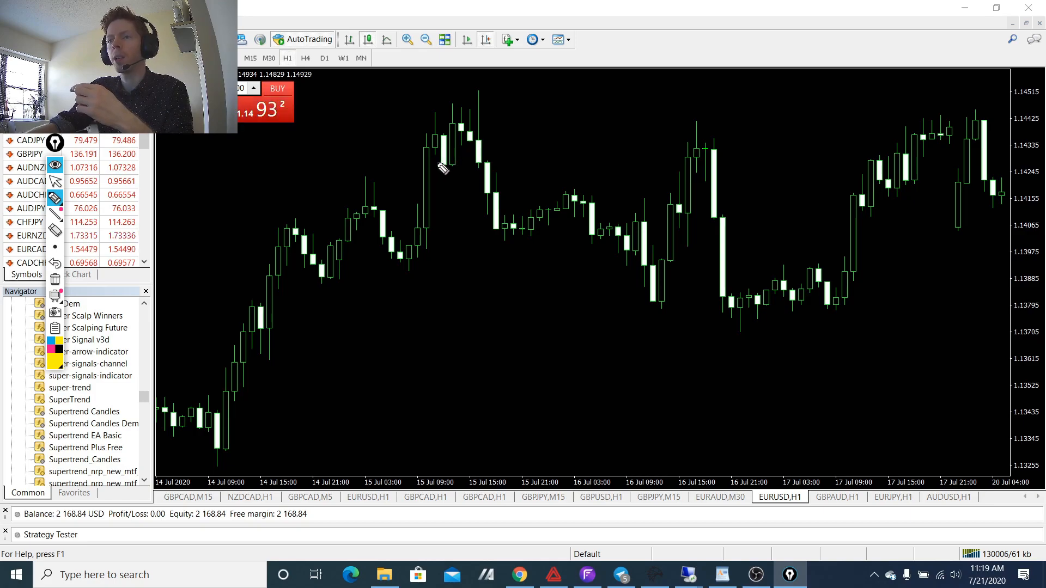
{"action": "mouse_move", "coordinate": [428, 145]}
{"action": "left_mouse_down"}
{"action": "mouse_move", "coordinate": [462, 129]}
{"action": "mouse_move", "coordinate": [436, 123]}
{"action": "mouse_move", "coordinate": [465, 141]}
{"action": "left_mouse_up"}
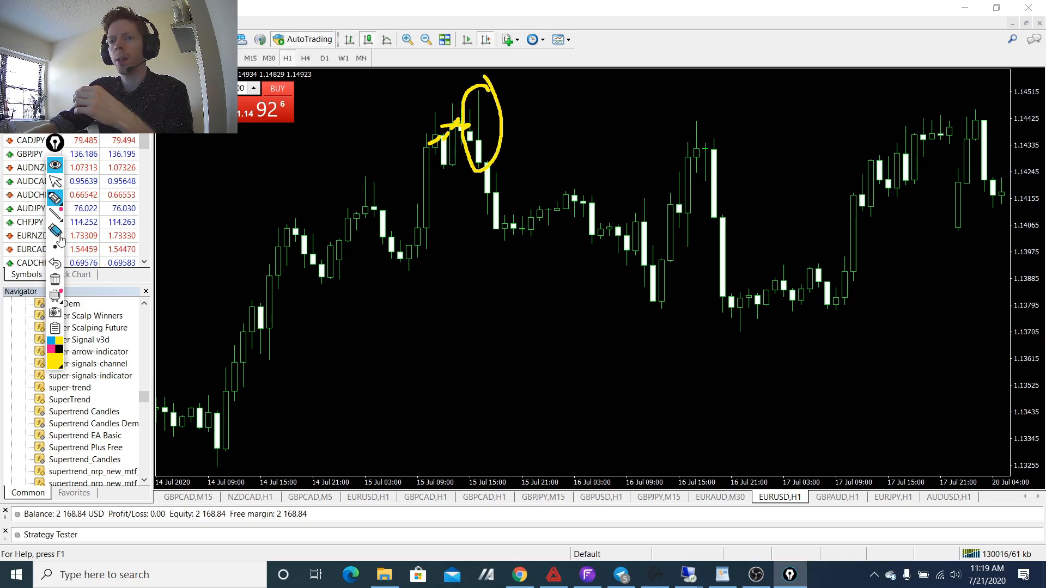
{"action": "left_click", "coordinate": [55, 280]}
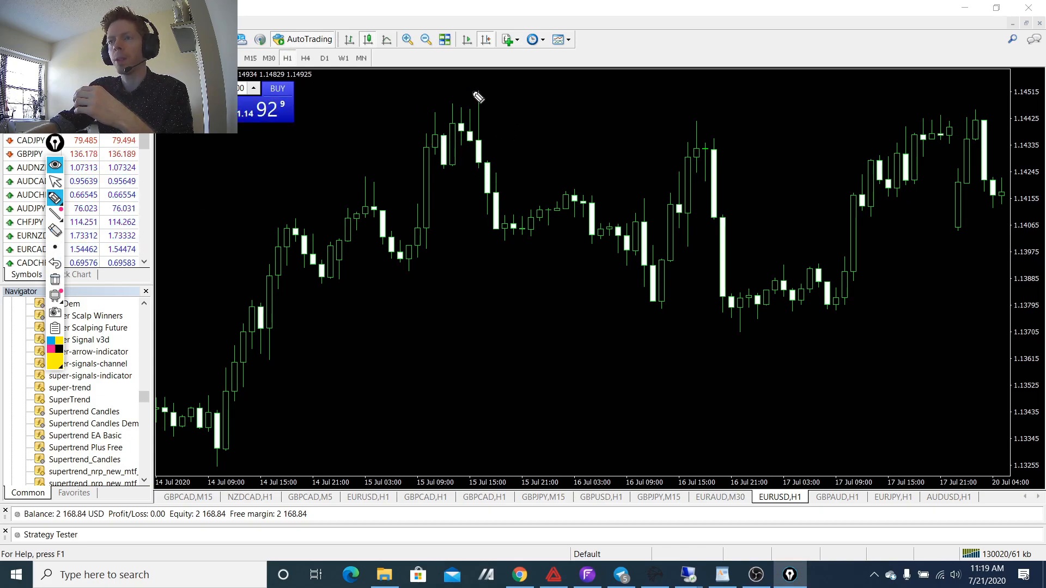
{"action": "left_click_drag", "start_coordinate": [472, 91], "coordinate": [482, 90]}
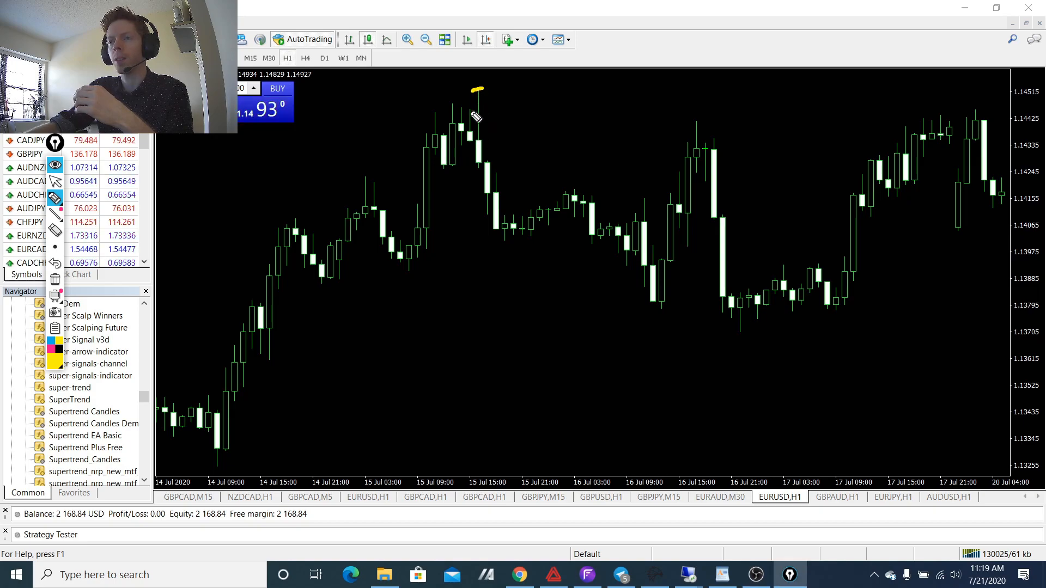
{"action": "left_click_drag", "start_coordinate": [422, 108], "coordinate": [467, 111]}
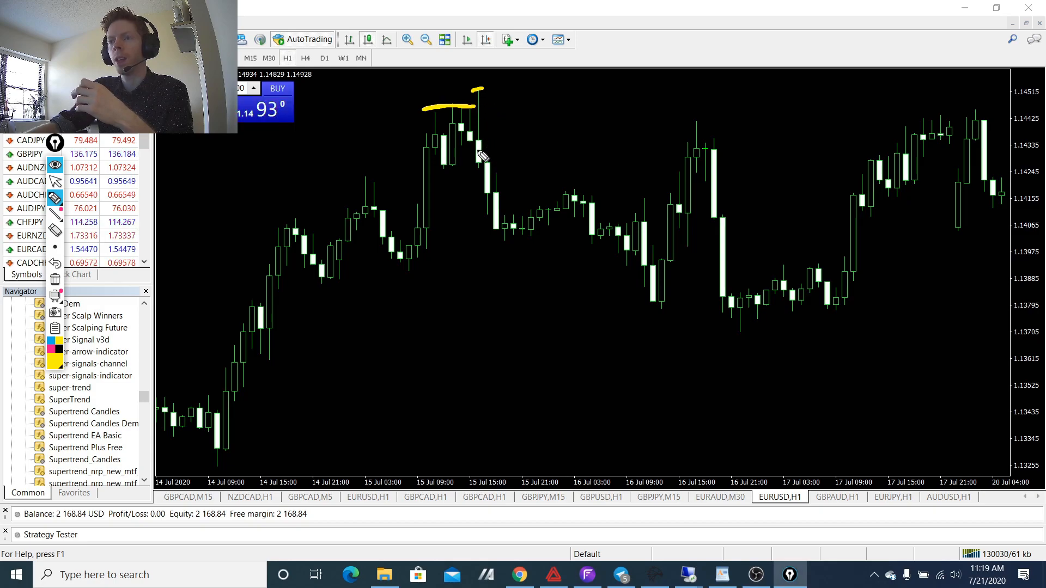
{"action": "left_click_drag", "start_coordinate": [479, 164], "coordinate": [482, 163]}
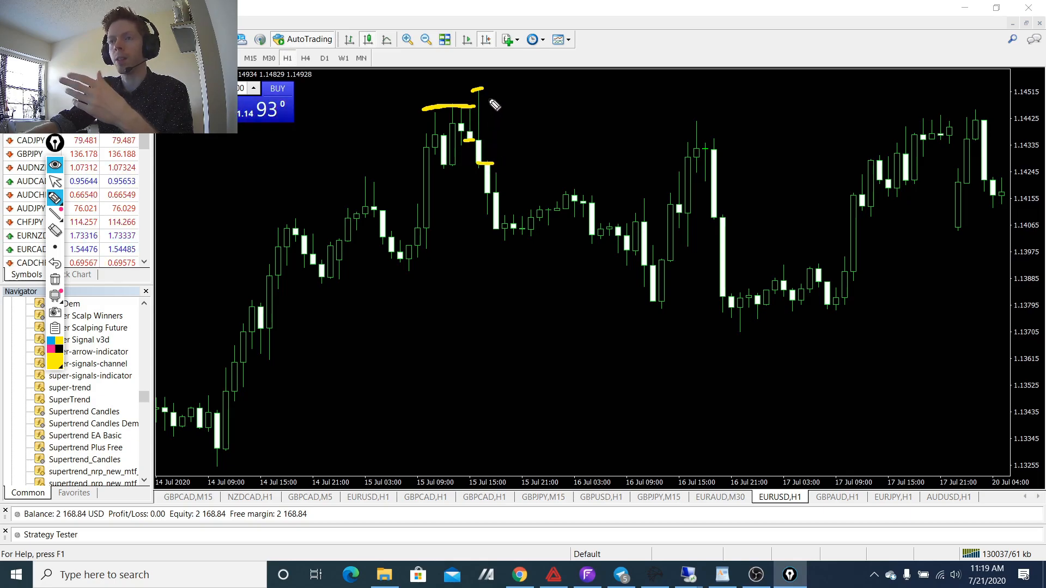
{"action": "left_click", "coordinate": [55, 278]}
{"action": "mouse_move", "coordinate": [482, 159]}
{"action": "left_mouse_down"}
{"action": "mouse_move", "coordinate": [540, 220]}
{"action": "mouse_move", "coordinate": [634, 278]}
{"action": "left_mouse_up"}
{"action": "left_click_drag", "start_coordinate": [637, 226], "coordinate": [633, 278]}
Step: Clear the chart, draw a yellow stroke near the 15 Jul candles and erase it
{"action": "left_click", "coordinate": [55, 279]}
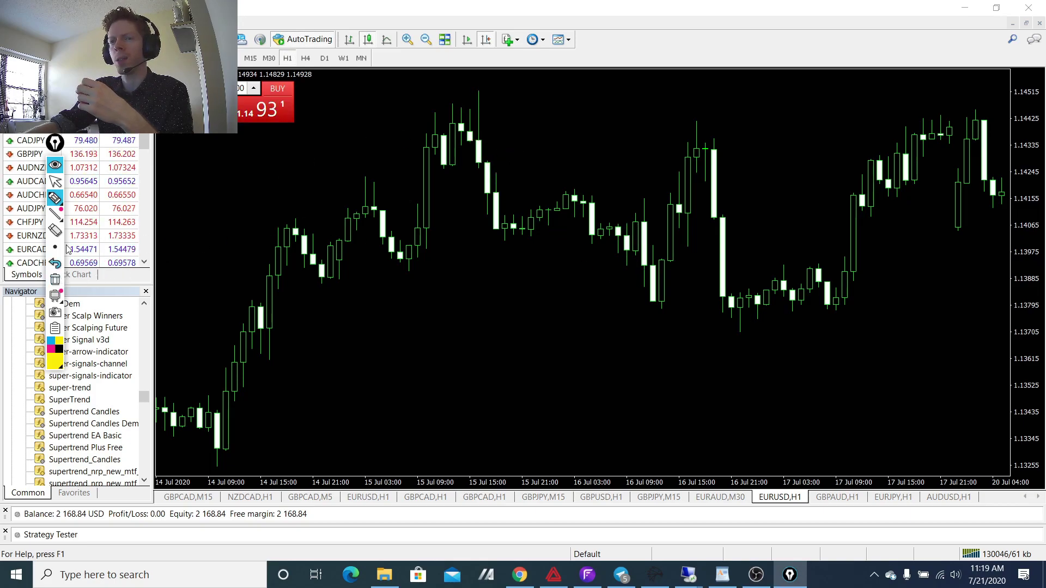
{"action": "left_click", "coordinate": [55, 181]}
{"action": "scroll", "coordinate": [581, 152], "scroll_direction": "down", "scroll_amount": 3}
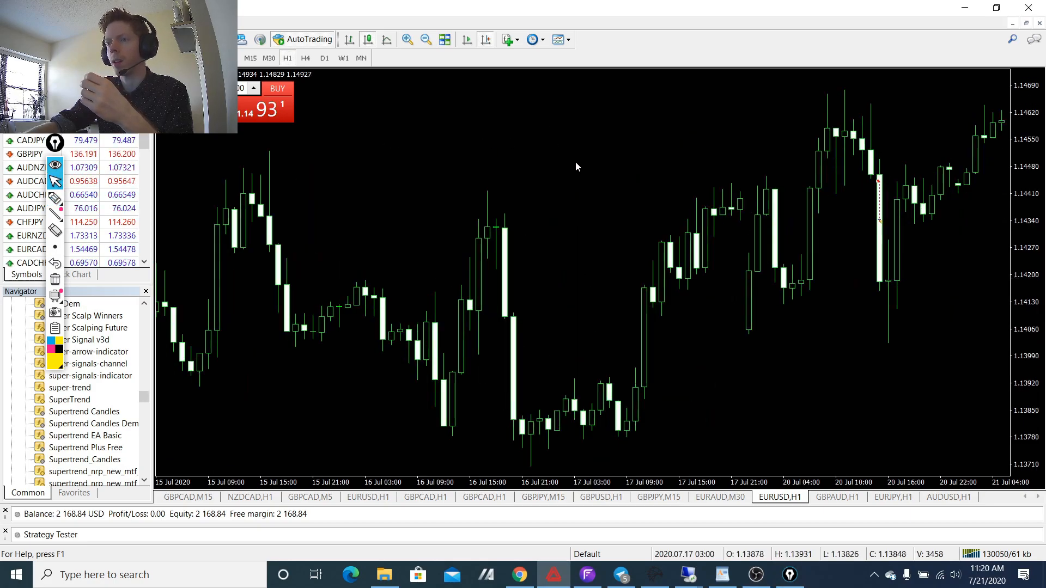
{"action": "scroll", "coordinate": [575, 166], "scroll_direction": "up", "scroll_amount": 2}
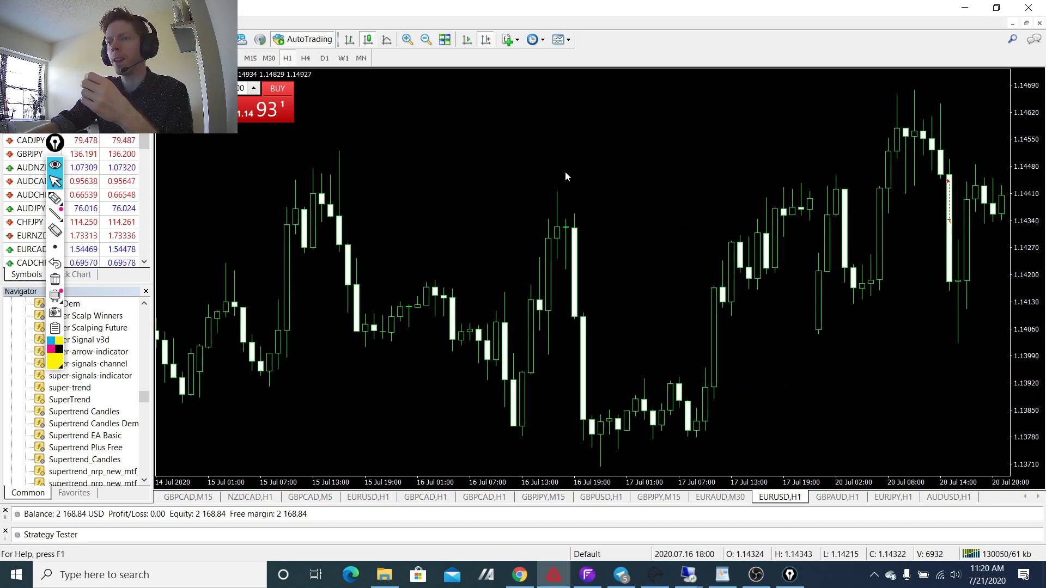
{"action": "left_click", "coordinate": [55, 197]}
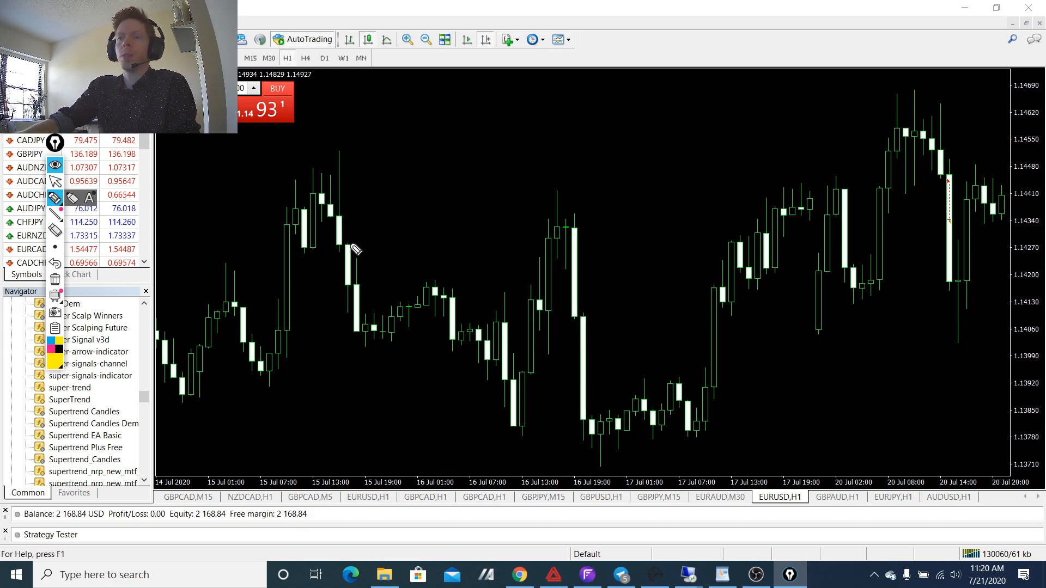
{"action": "left_click_drag", "start_coordinate": [346, 245], "coordinate": [371, 289]}
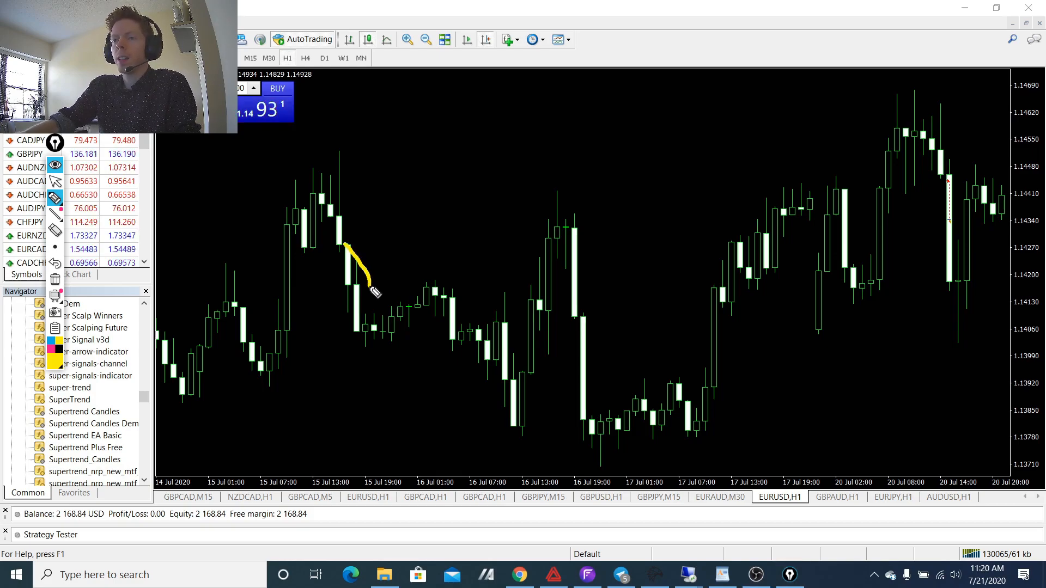
{"action": "left_click", "coordinate": [55, 279]}
Step: Add two short yellow marks beside candles, then clear them and return to chart control
{"action": "left_click_drag", "start_coordinate": [334, 307], "coordinate": [348, 305]}
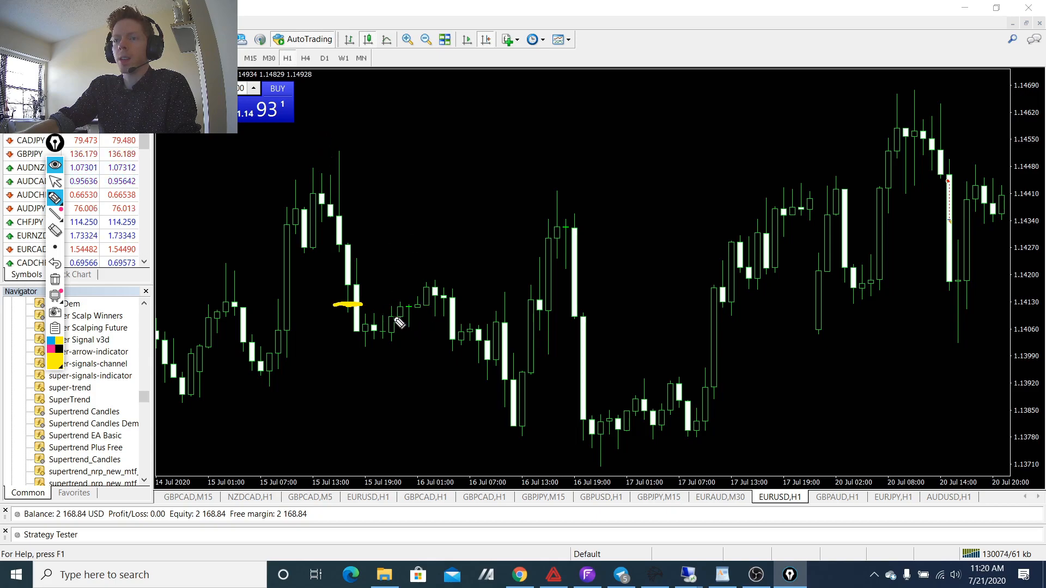
{"action": "left_click_drag", "start_coordinate": [389, 319], "coordinate": [406, 318]}
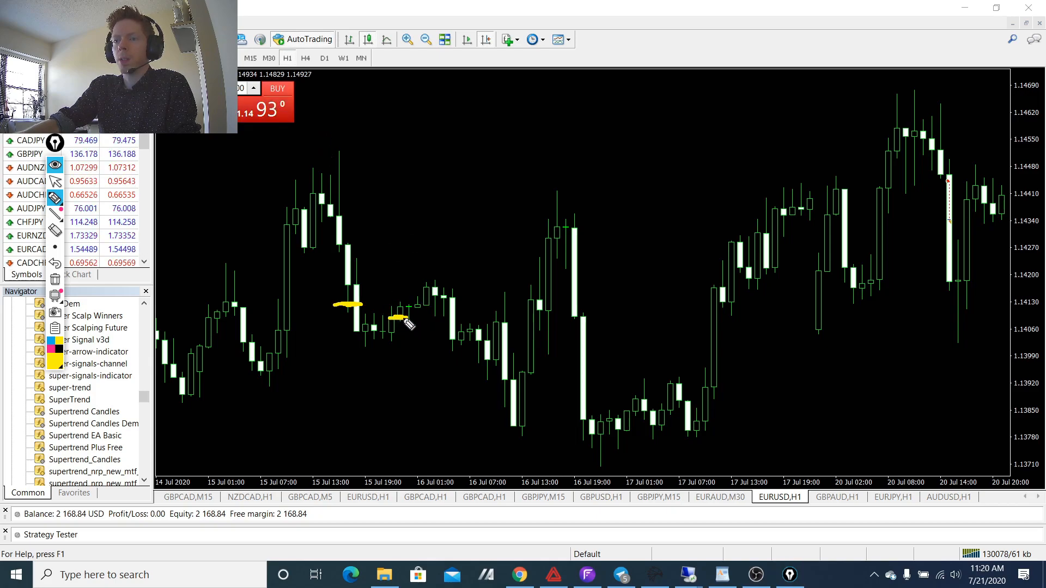
{"action": "left_click", "coordinate": [55, 279]}
{"action": "left_click", "coordinate": [55, 181]}
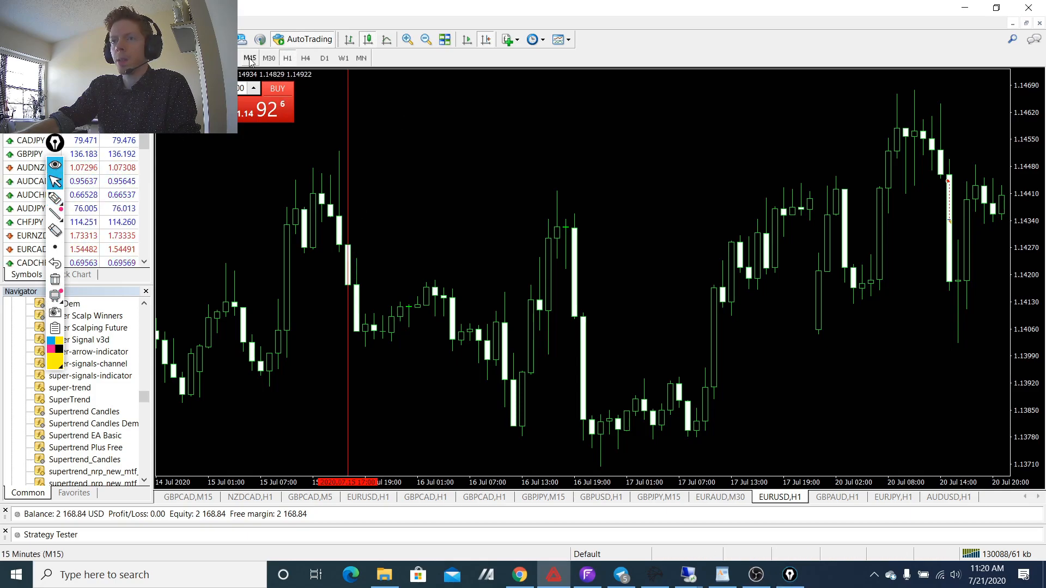
Step: Switch EURUSD to M15 and sketch then clear yellow test strokes on the candle after the drop
{"action": "left_click", "coordinate": [268, 58]}
{"action": "scroll", "coordinate": [545, 238], "scroll_direction": "down", "scroll_amount": 2}
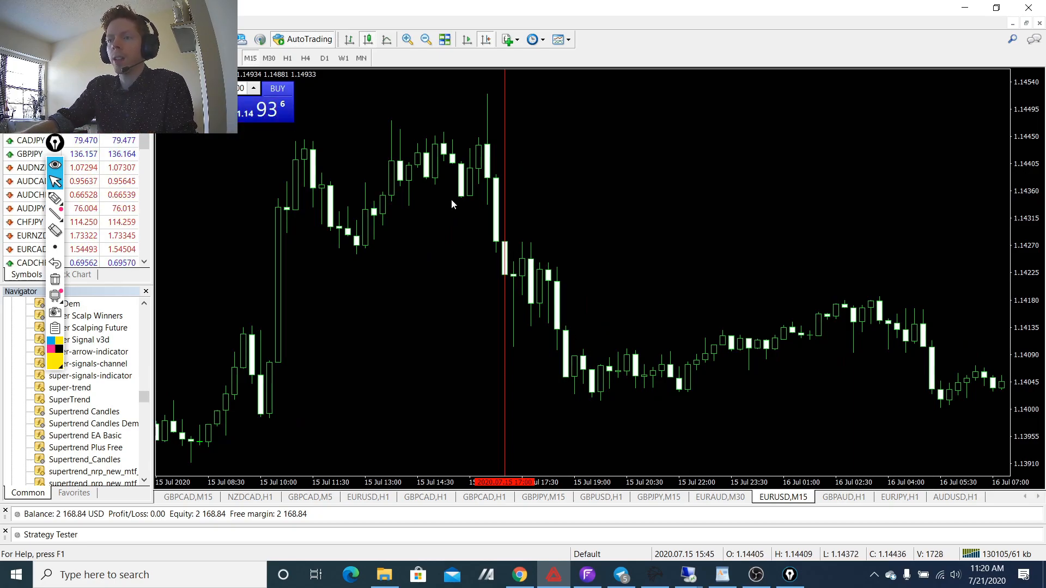
{"action": "left_click", "coordinate": [54, 198]}
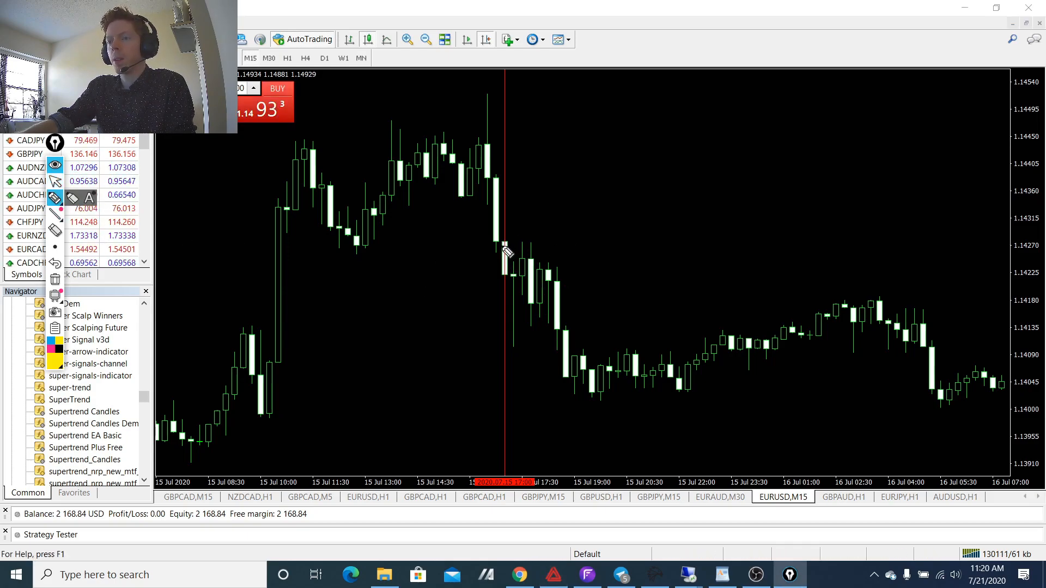
{"action": "mouse_move", "coordinate": [504, 244]}
{"action": "left_mouse_down"}
{"action": "mouse_move", "coordinate": [505, 275]}
{"action": "mouse_move", "coordinate": [527, 278]}
{"action": "mouse_move", "coordinate": [515, 348]}
{"action": "left_mouse_up"}
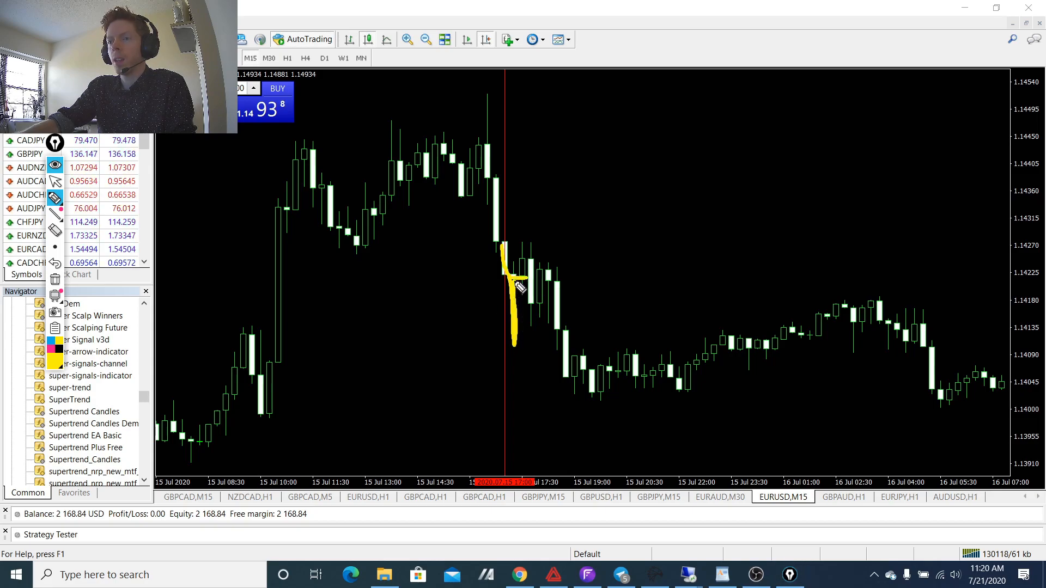
{"action": "left_click", "coordinate": [55, 279]}
{"action": "mouse_move", "coordinate": [510, 280]}
{"action": "left_mouse_down"}
{"action": "mouse_move", "coordinate": [518, 344]}
{"action": "mouse_move", "coordinate": [533, 271]}
{"action": "left_mouse_up"}
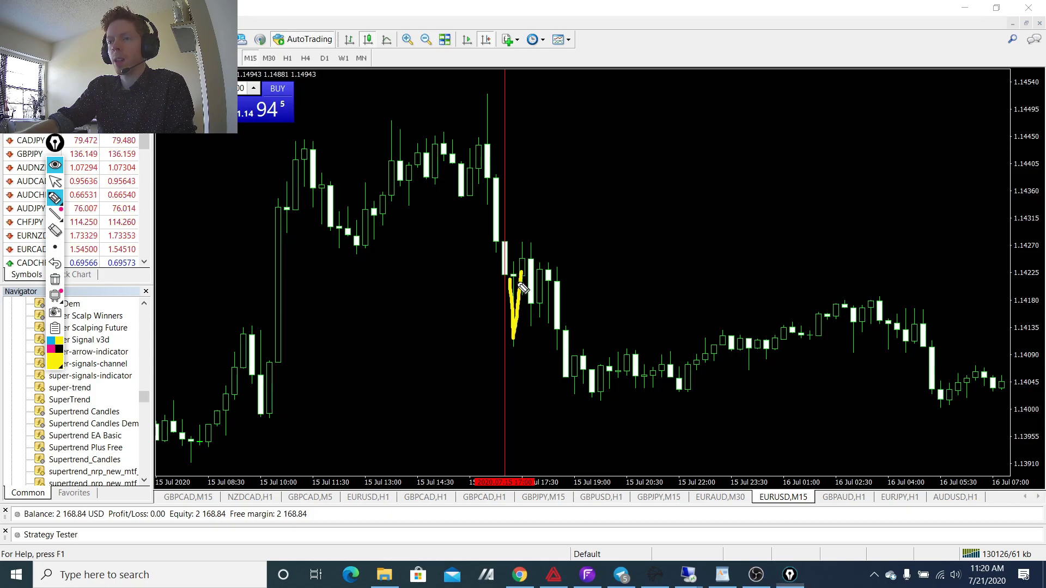
{"action": "left_click", "coordinate": [55, 279]}
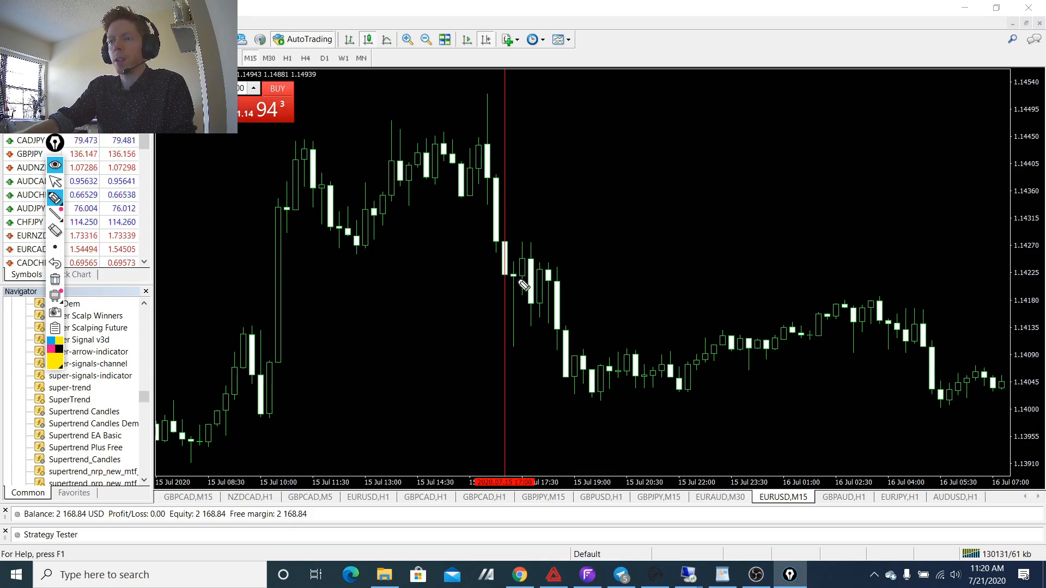
{"action": "left_click", "coordinate": [55, 181]}
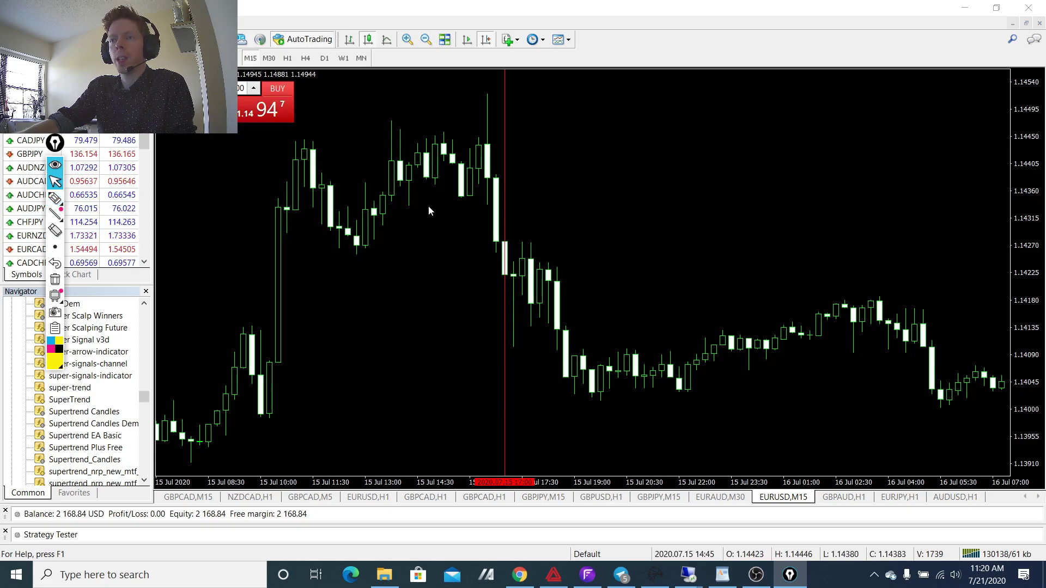
Step: Select the red vertical line, circle and highlight the post-drop candles, erasing each attempt
{"action": "double_click", "coordinate": [503, 163]}
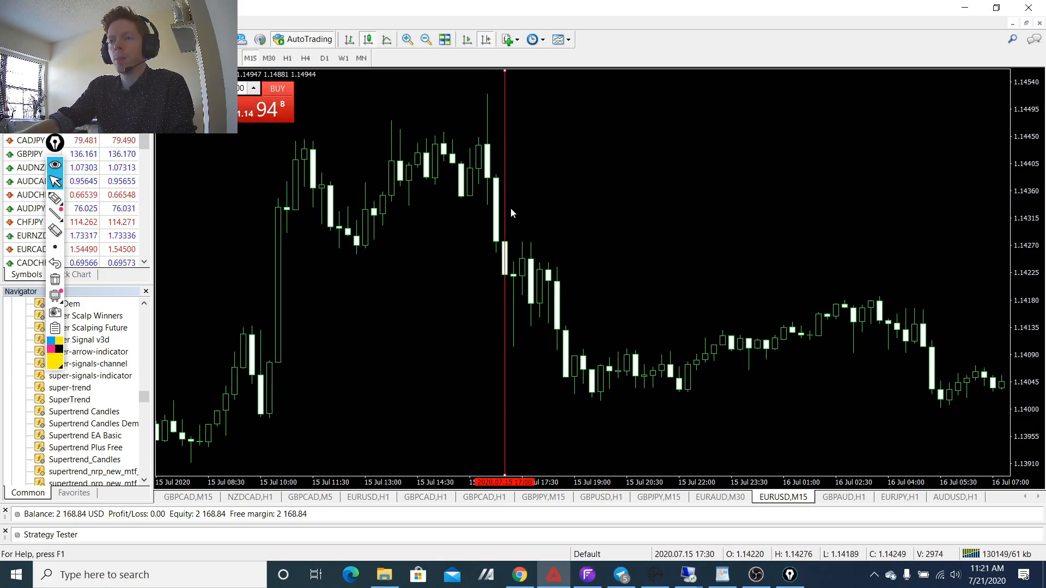
{"action": "left_click", "coordinate": [54, 198]}
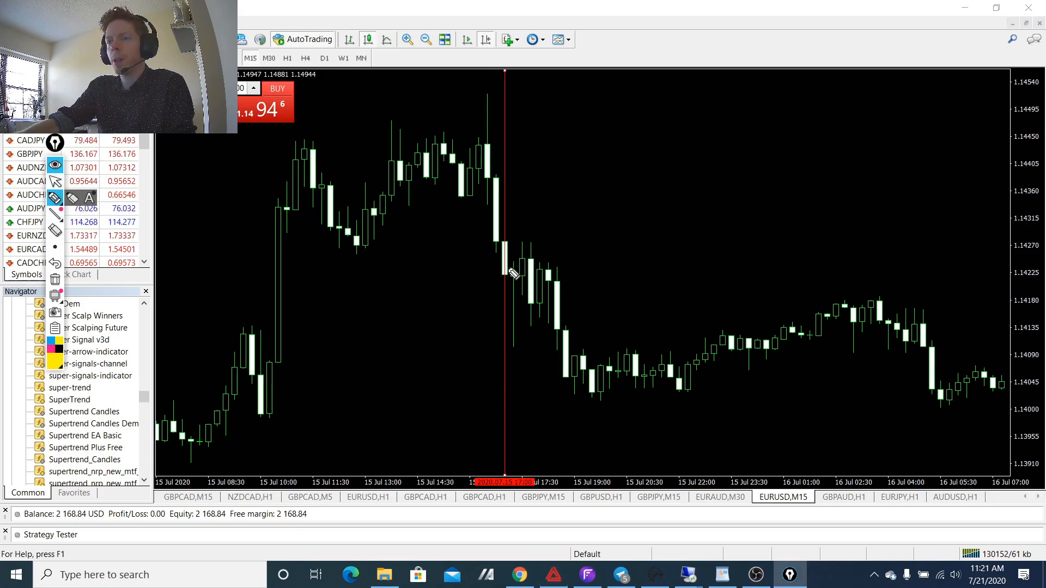
{"action": "left_click_drag", "start_coordinate": [532, 245], "coordinate": [574, 333]}
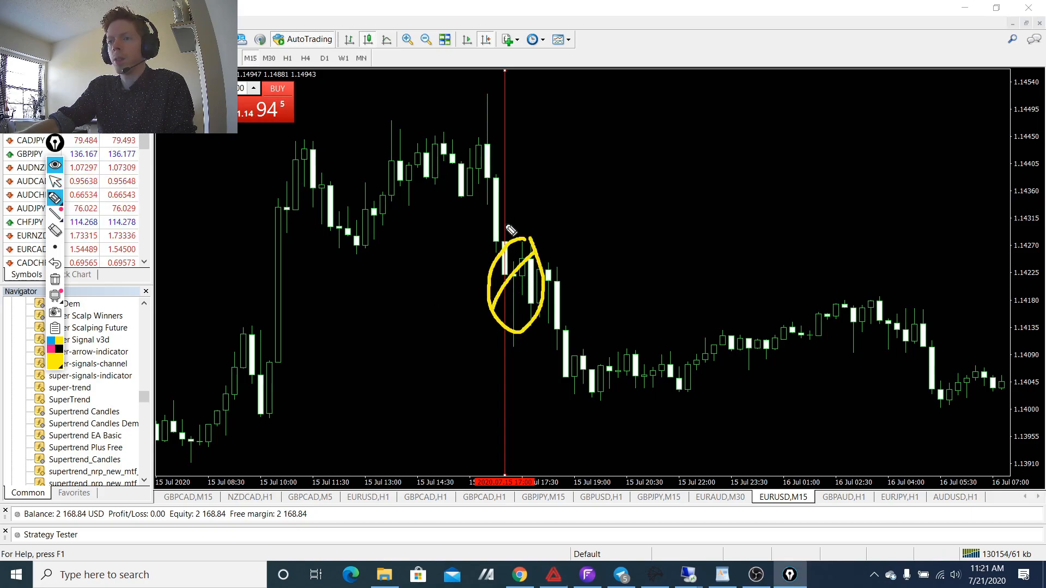
{"action": "left_click", "coordinate": [55, 263]}
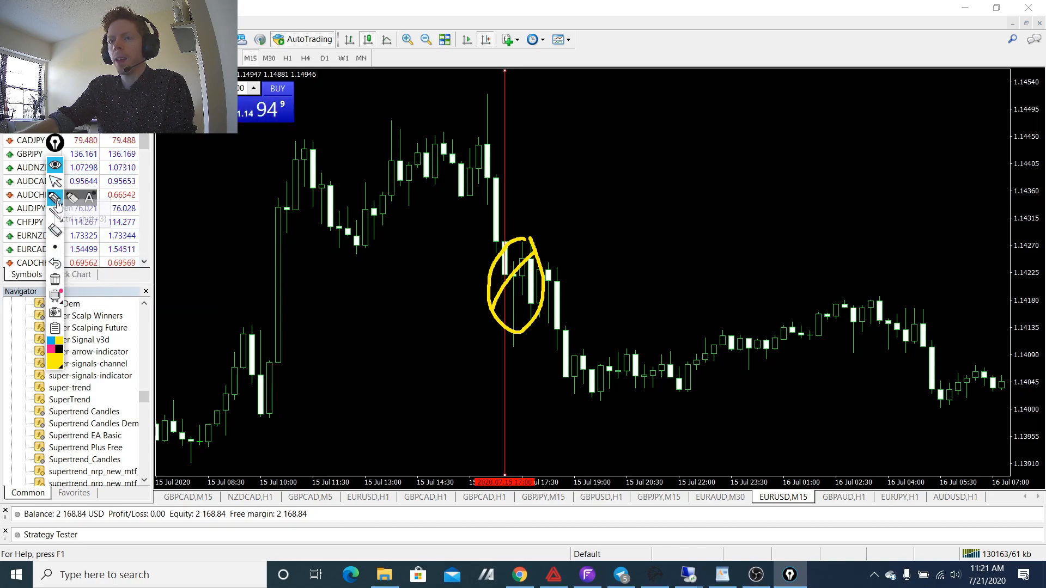
{"action": "left_click", "coordinate": [55, 279]}
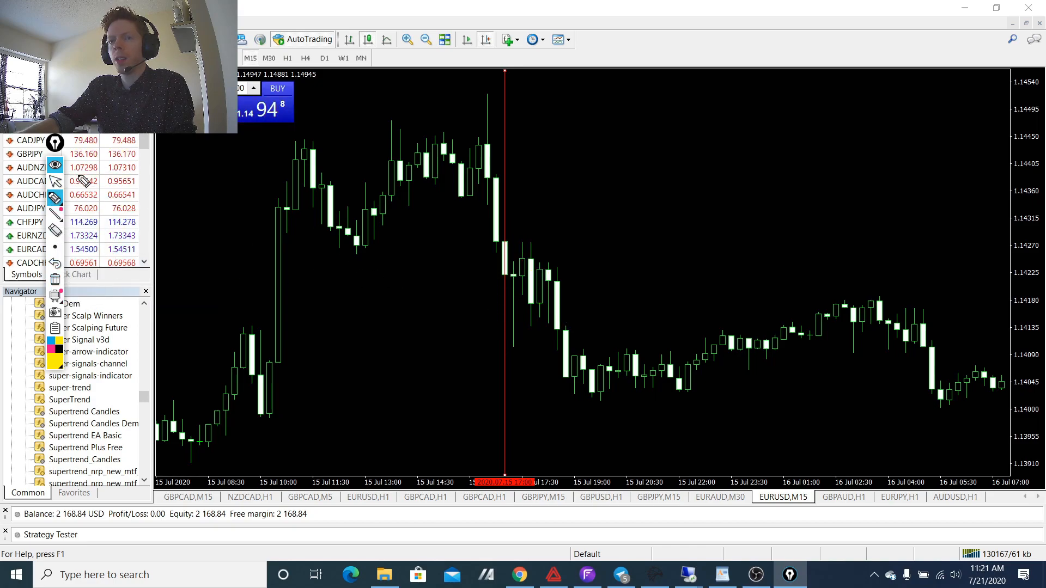
{"action": "left_click", "coordinate": [58, 203]}
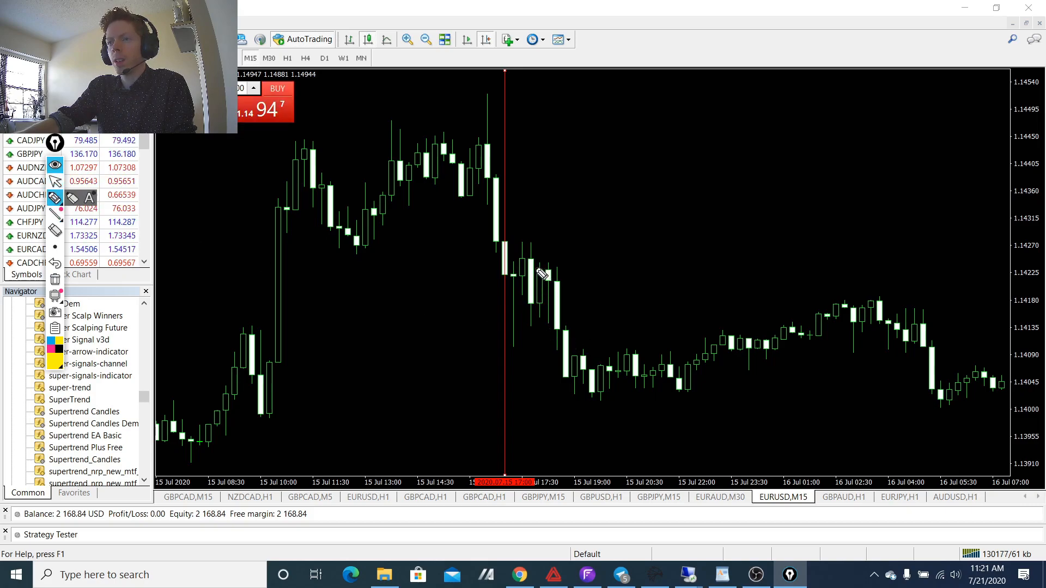
{"action": "left_click_drag", "start_coordinate": [539, 270], "coordinate": [558, 277]}
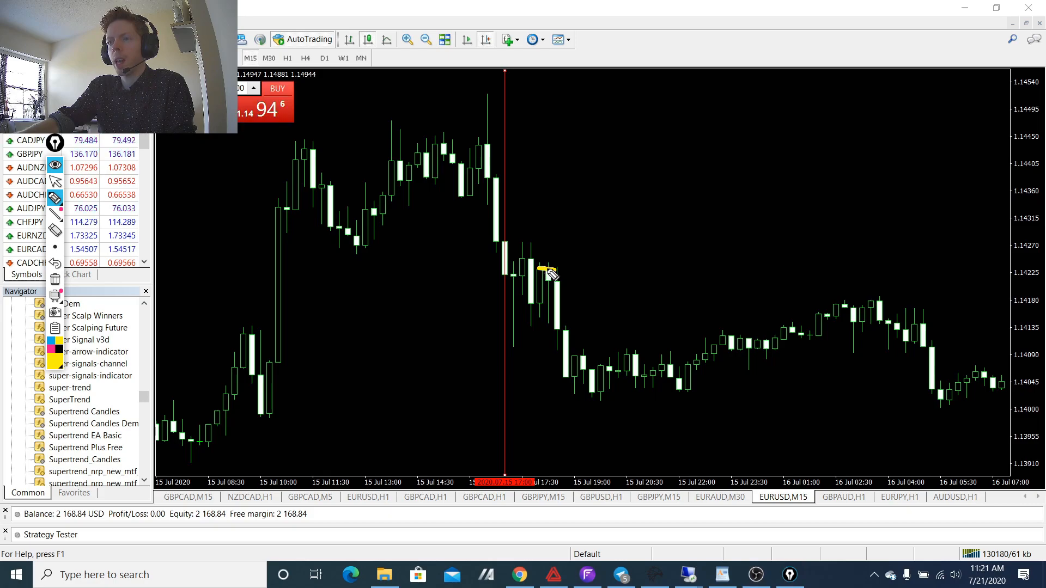
{"action": "left_click", "coordinate": [56, 183]}
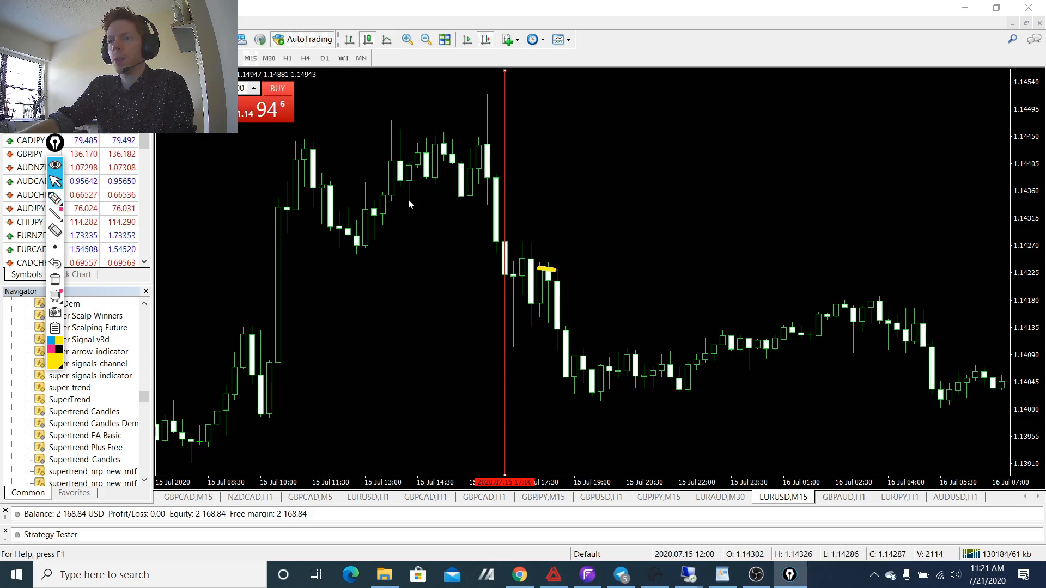
{"action": "left_click", "coordinate": [56, 281]}
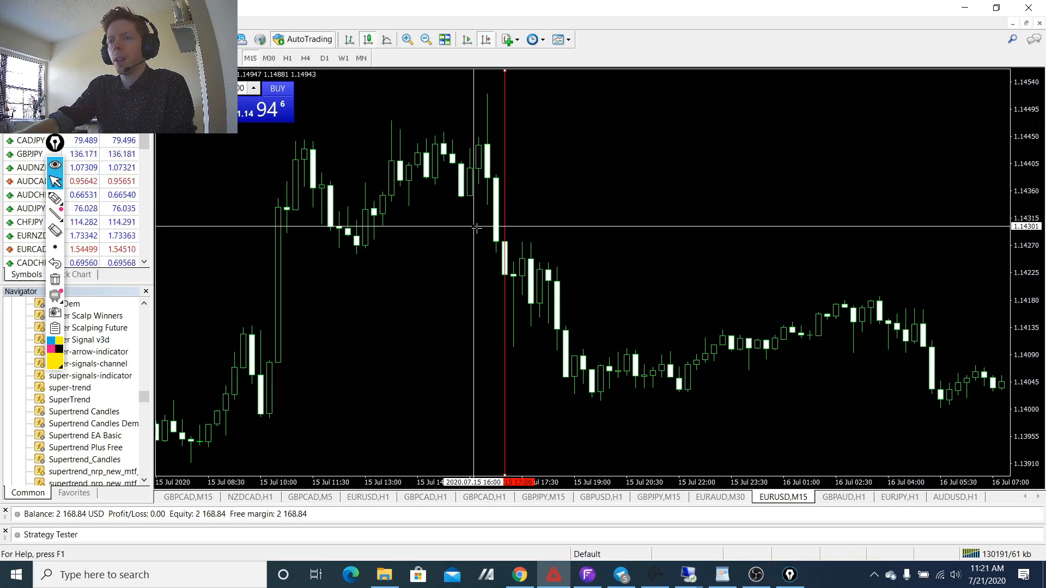
Step: Measure the price distance, then draw a yellow circle around the small candles near 15 Jul 19:00
{"action": "mouse_move", "coordinate": [503, 242]}
{"action": "left_mouse_down"}
{"action": "mouse_move", "coordinate": [548, 270]}
{"action": "mouse_move", "coordinate": [577, 256]}
{"action": "left_mouse_up"}
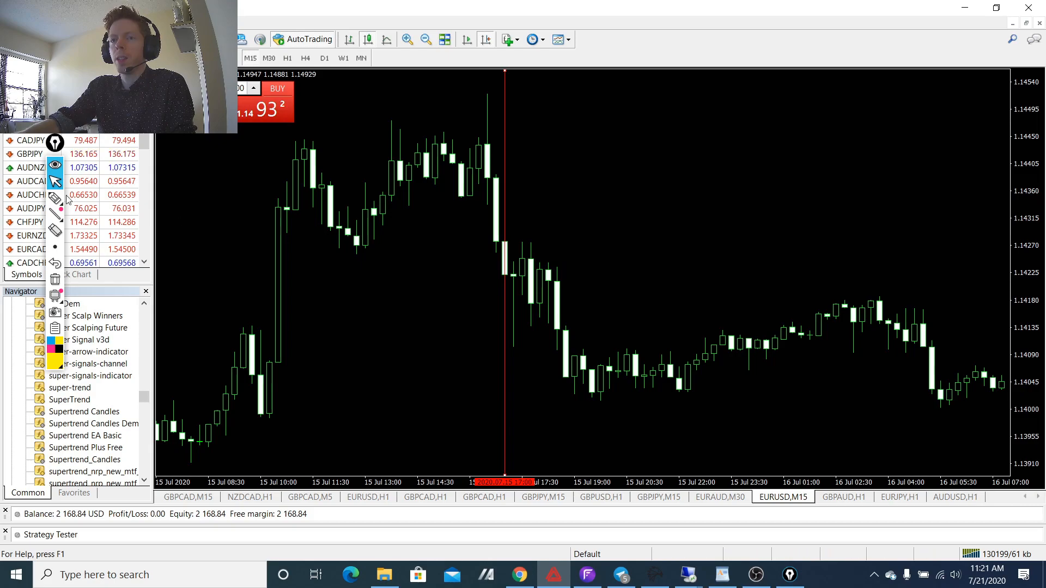
{"action": "key", "text": "ctrl+shift+p"}
{"action": "left_click_drag", "start_coordinate": [616, 361], "coordinate": [611, 360]}
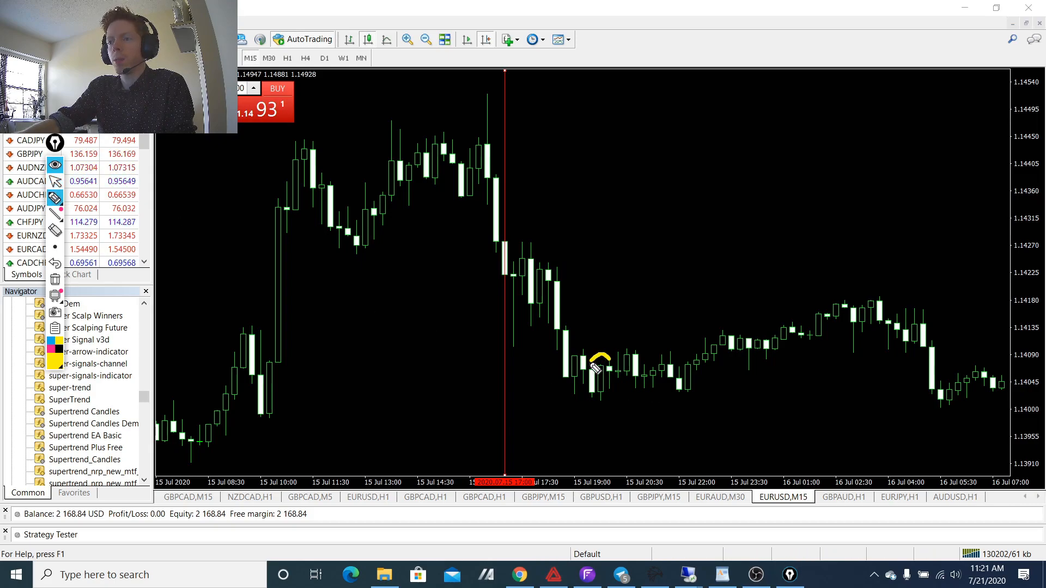
{"action": "left_click", "coordinate": [54, 181]}
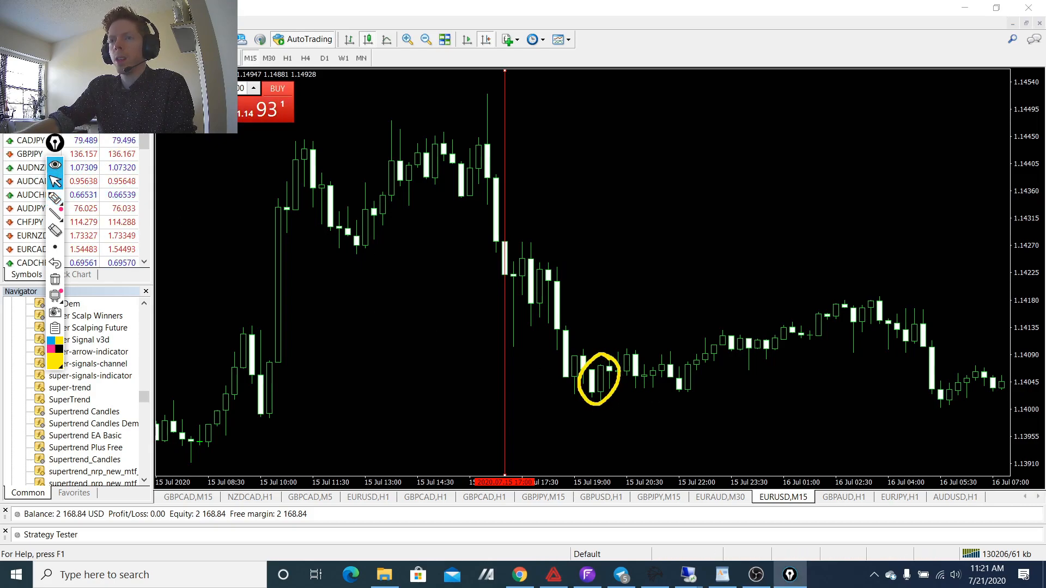
Step: Switch to M5, mark the choppy candles and one near 15 Jul 18:50 in yellow, then clear everything
{"action": "left_click", "coordinate": [232, 58]}
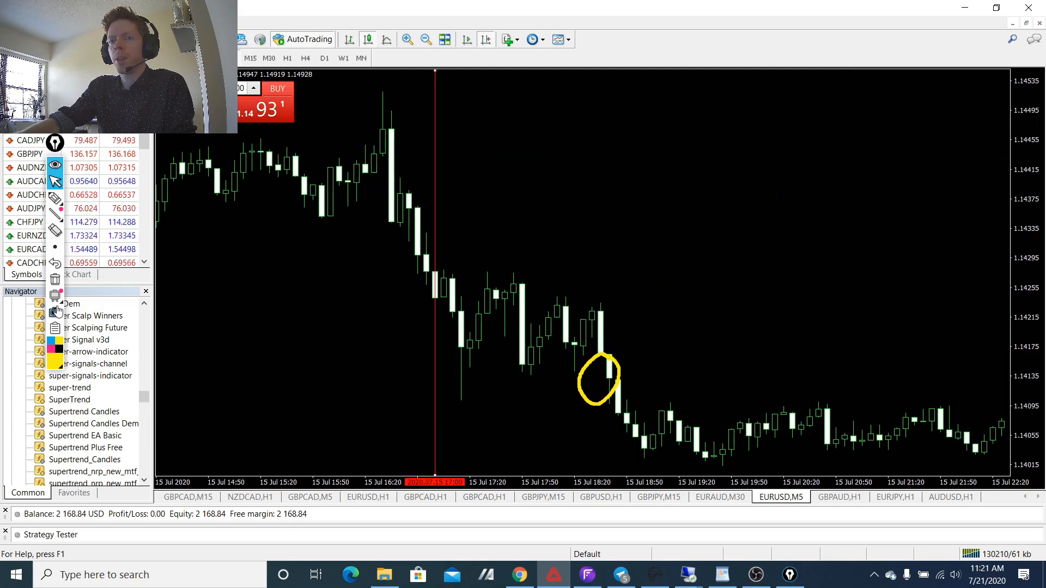
{"action": "left_click", "coordinate": [55, 279]}
{"action": "left_click", "coordinate": [55, 197]}
{"action": "mouse_move", "coordinate": [436, 278]}
{"action": "left_mouse_down"}
{"action": "mouse_move", "coordinate": [478, 375]}
{"action": "mouse_move", "coordinate": [584, 284]}
{"action": "mouse_move", "coordinate": [577, 372]}
{"action": "left_mouse_up"}
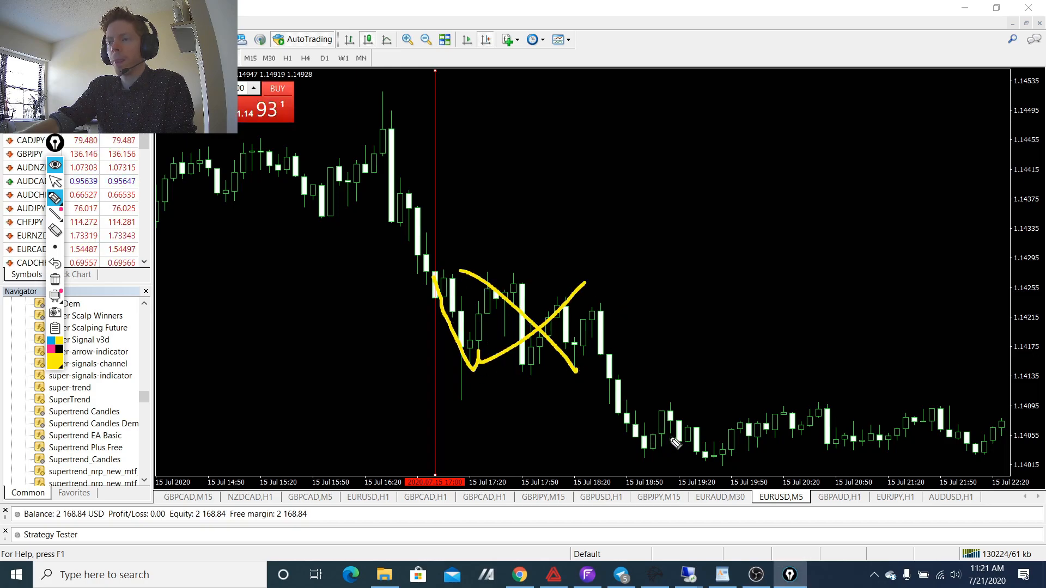
{"action": "left_click_drag", "start_coordinate": [669, 399], "coordinate": [659, 401]}
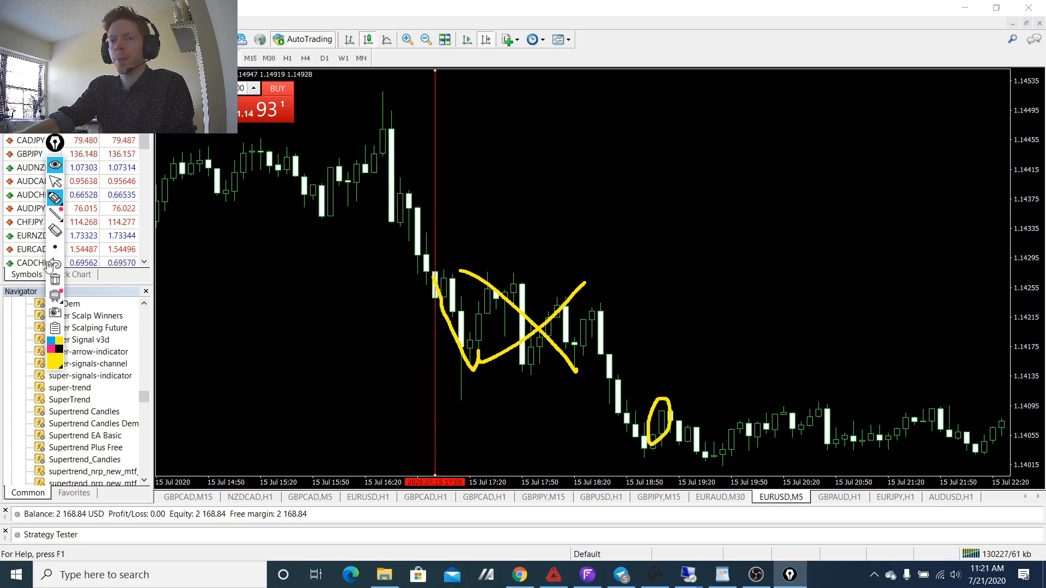
{"action": "left_click", "coordinate": [55, 281]}
{"action": "left_click", "coordinate": [55, 181]}
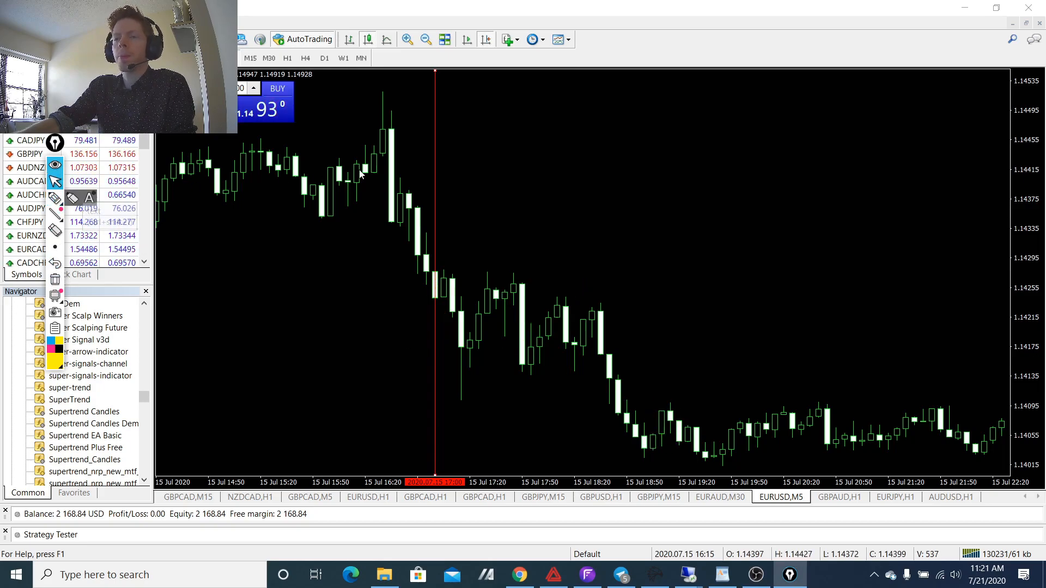
Step: Return the chart to H1 and delete the red vertical line
{"action": "left_click", "coordinate": [252, 59]}
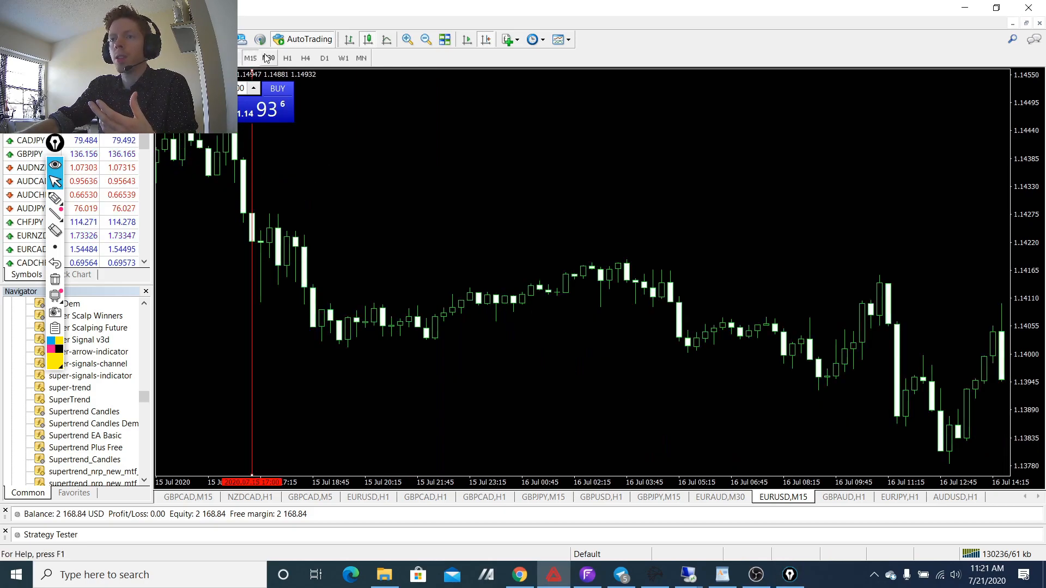
{"action": "left_click", "coordinate": [287, 57]}
{"action": "scroll", "coordinate": [416, 244], "scroll_direction": "up", "scroll_amount": 5}
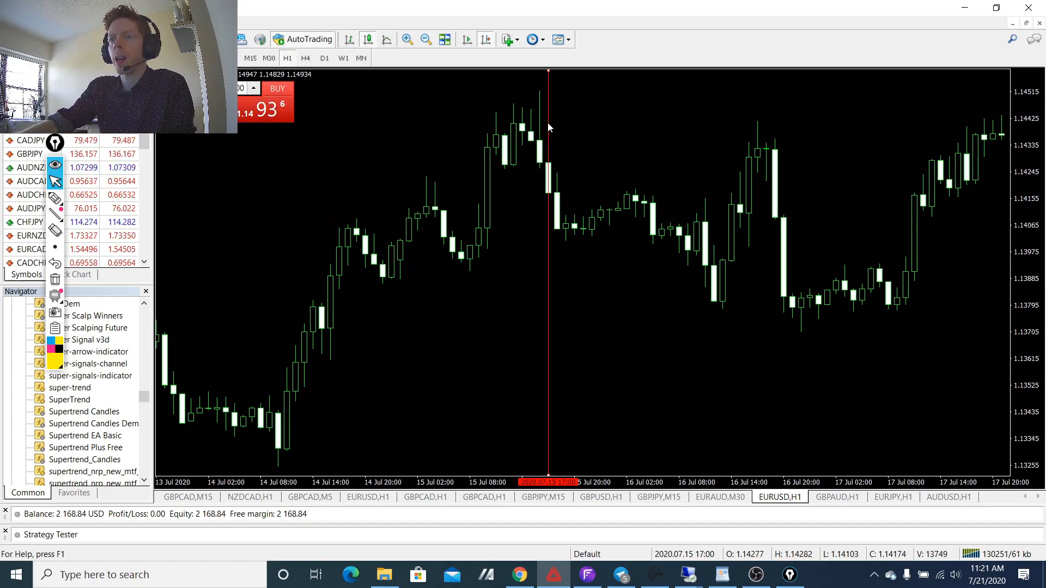
{"action": "right_click", "coordinate": [548, 122]}
{"action": "left_click", "coordinate": [583, 168]}
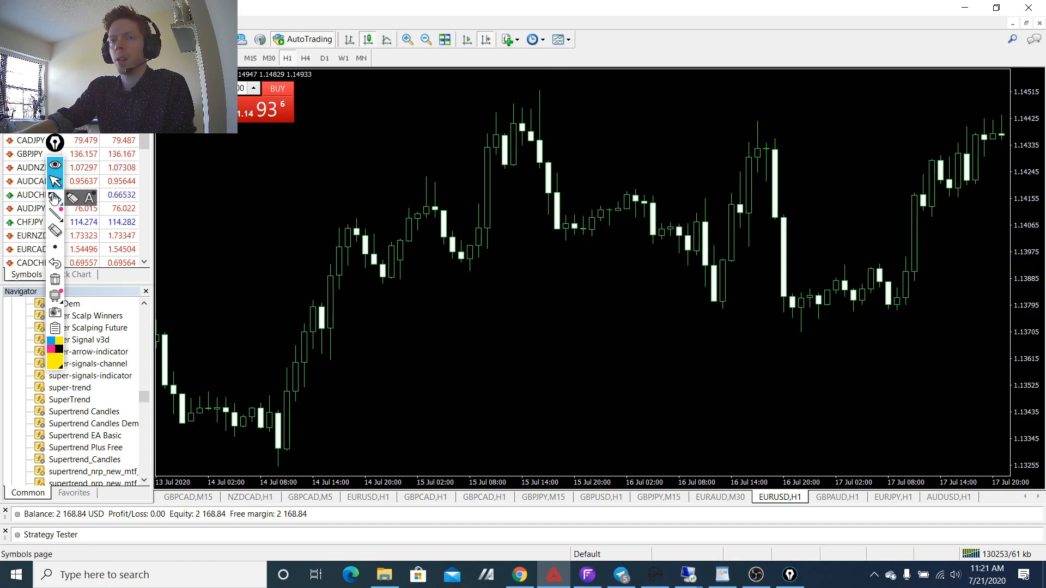
Step: Scroll the chart left to show newer candles through 21 Jul
{"action": "left_click", "coordinate": [54, 198]}
{"action": "left_click", "coordinate": [55, 181]}
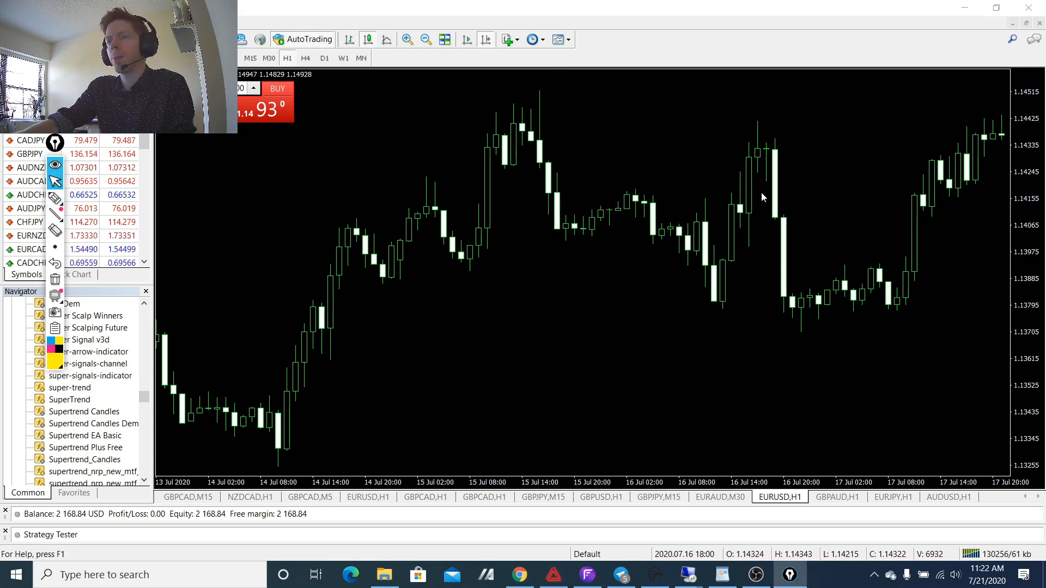
{"action": "mouse_move", "coordinate": [597, 142]}
{"action": "left_mouse_down"}
{"action": "mouse_move", "coordinate": [539, 183]}
{"action": "mouse_move", "coordinate": [432, 207]}
{"action": "left_mouse_up"}
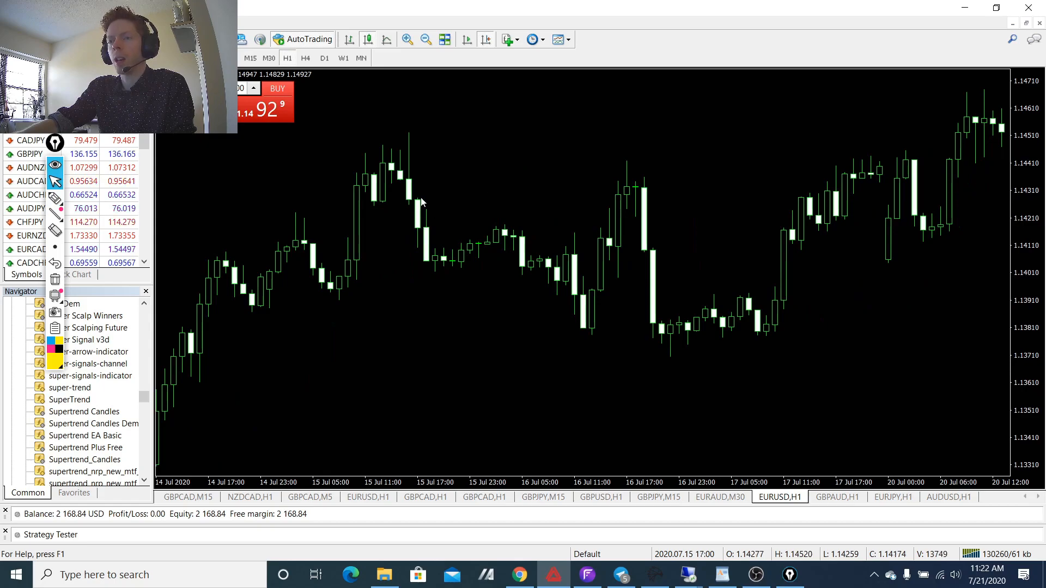
{"action": "left_click_drag", "start_coordinate": [601, 256], "coordinate": [529, 236]}
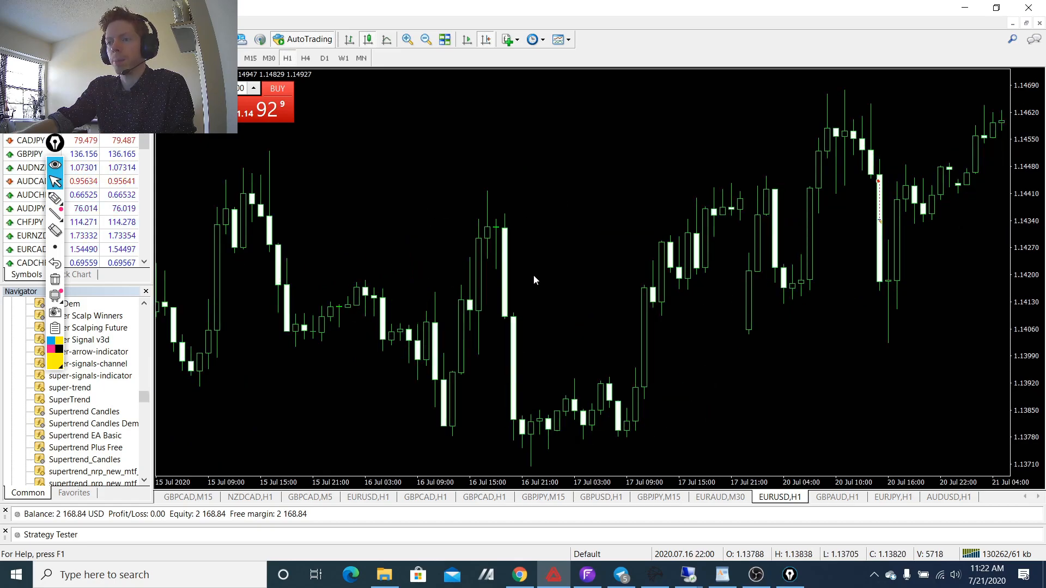
{"action": "left_click_drag", "start_coordinate": [533, 280], "coordinate": [464, 281]}
{"action": "left_click", "coordinate": [55, 198]}
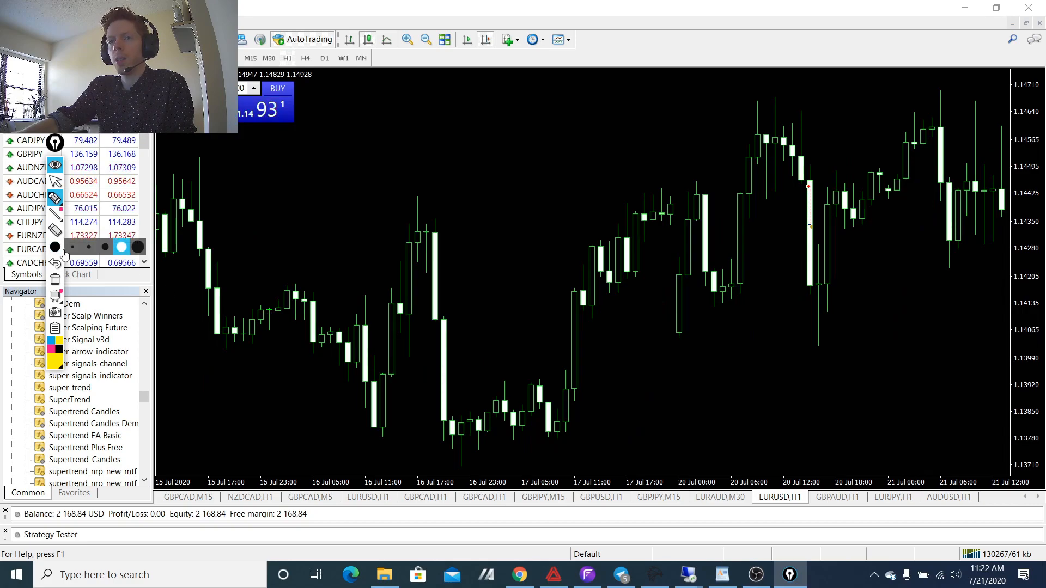
{"action": "left_click", "coordinate": [55, 180]}
{"action": "left_click_drag", "start_coordinate": [339, 287], "coordinate": [543, 291]}
{"action": "left_click", "coordinate": [73, 198]}
{"action": "mouse_move", "coordinate": [524, 356]}
{"action": "left_mouse_down"}
{"action": "mouse_move", "coordinate": [509, 372]}
{"action": "mouse_move", "coordinate": [537, 425]}
{"action": "mouse_move", "coordinate": [535, 368]}
{"action": "left_mouse_up"}
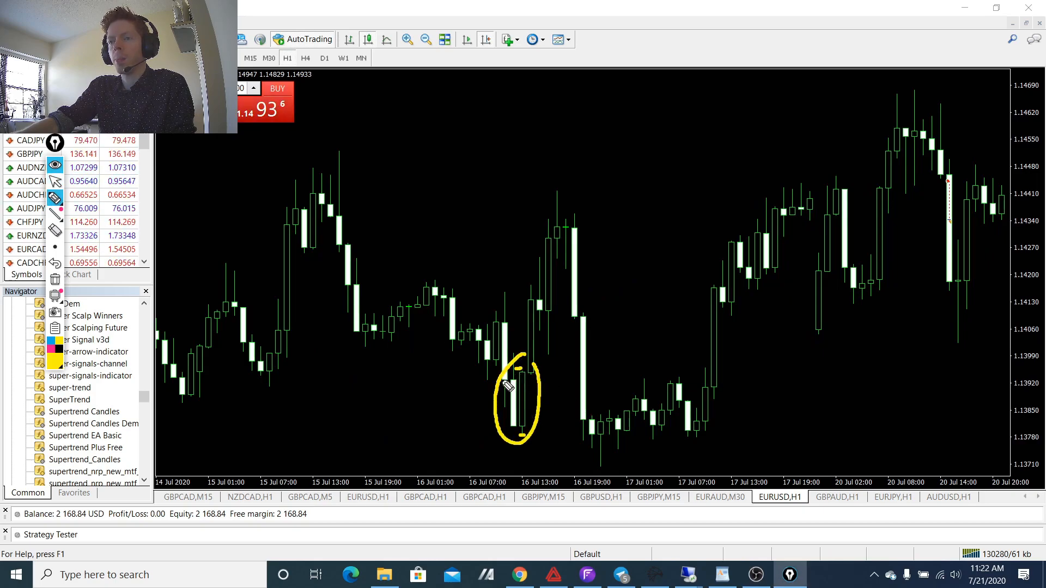
{"action": "left_click", "coordinate": [55, 279]}
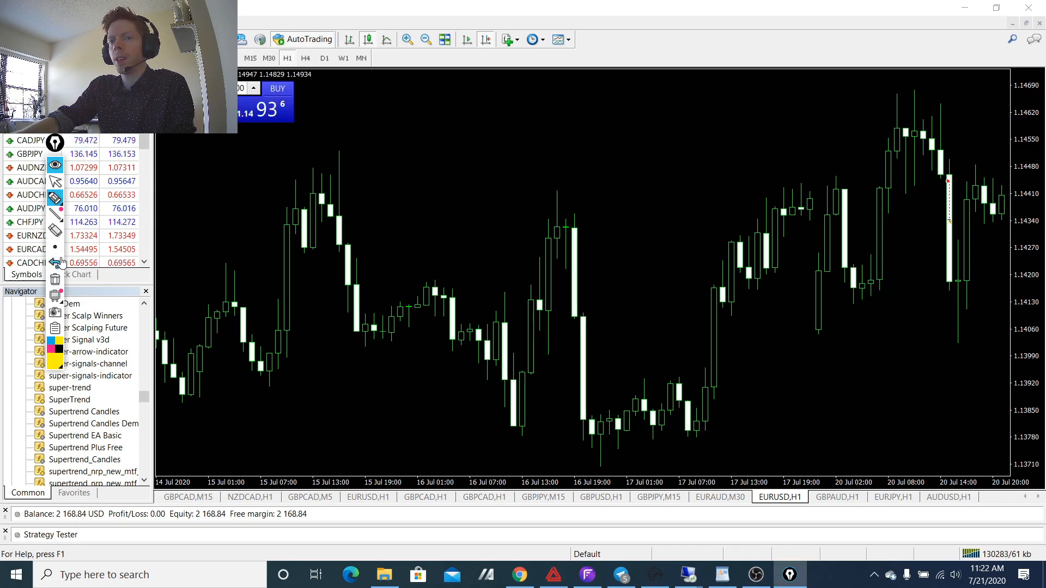
{"action": "left_click", "coordinate": [58, 213]}
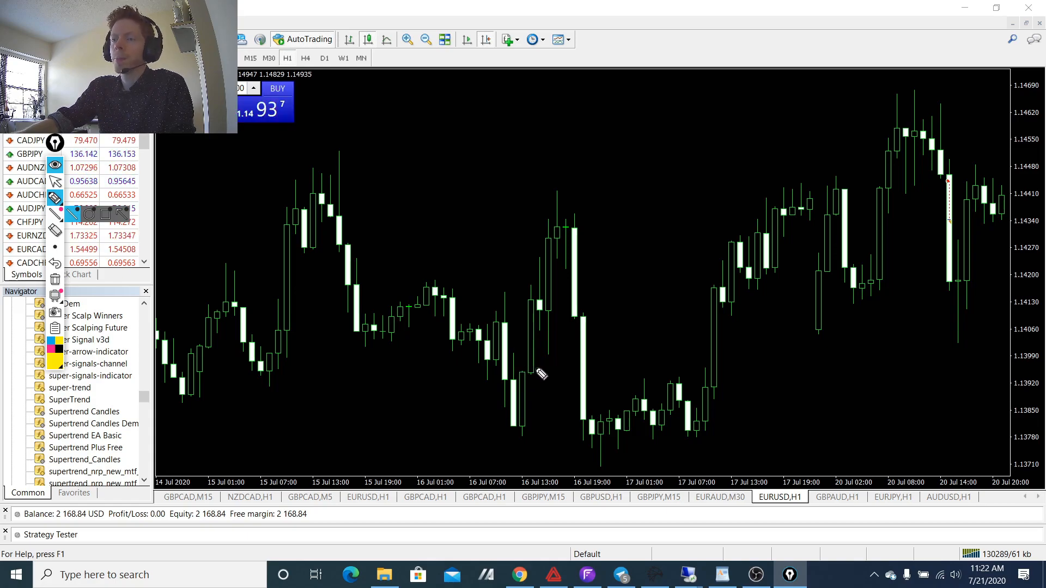
{"action": "left_click_drag", "start_coordinate": [517, 375], "coordinate": [561, 315]}
{"action": "mouse_move", "coordinate": [529, 275]}
{"action": "left_mouse_down"}
{"action": "mouse_move", "coordinate": [559, 245]}
{"action": "mouse_move", "coordinate": [523, 279]}
{"action": "mouse_move", "coordinate": [535, 359]}
{"action": "mouse_move", "coordinate": [559, 229]}
{"action": "left_mouse_up"}
{"action": "left_click", "coordinate": [55, 279]}
{"action": "left_click", "coordinate": [55, 280]}
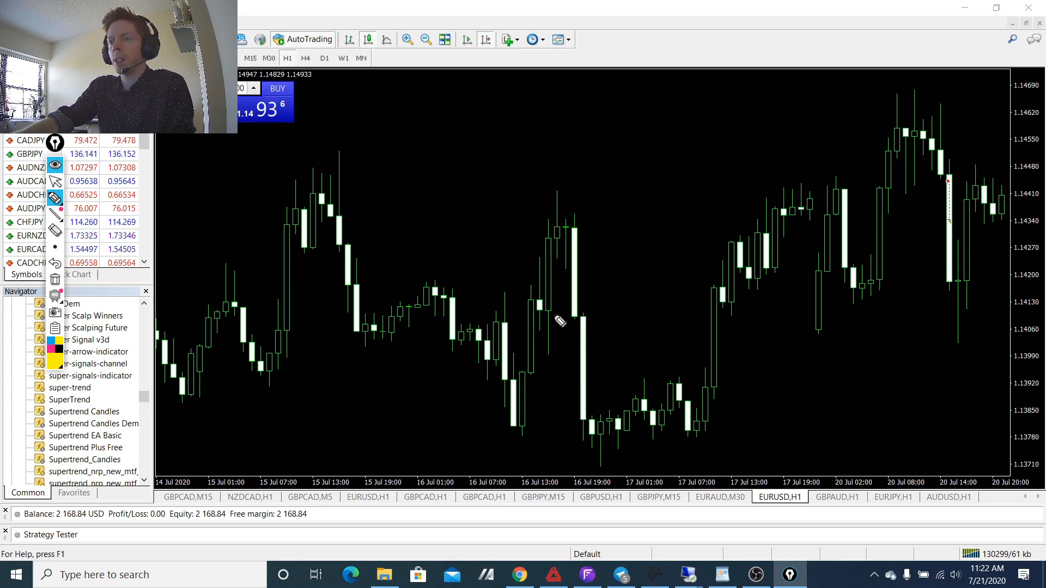
{"action": "left_click_drag", "start_coordinate": [534, 354], "coordinate": [559, 354]}
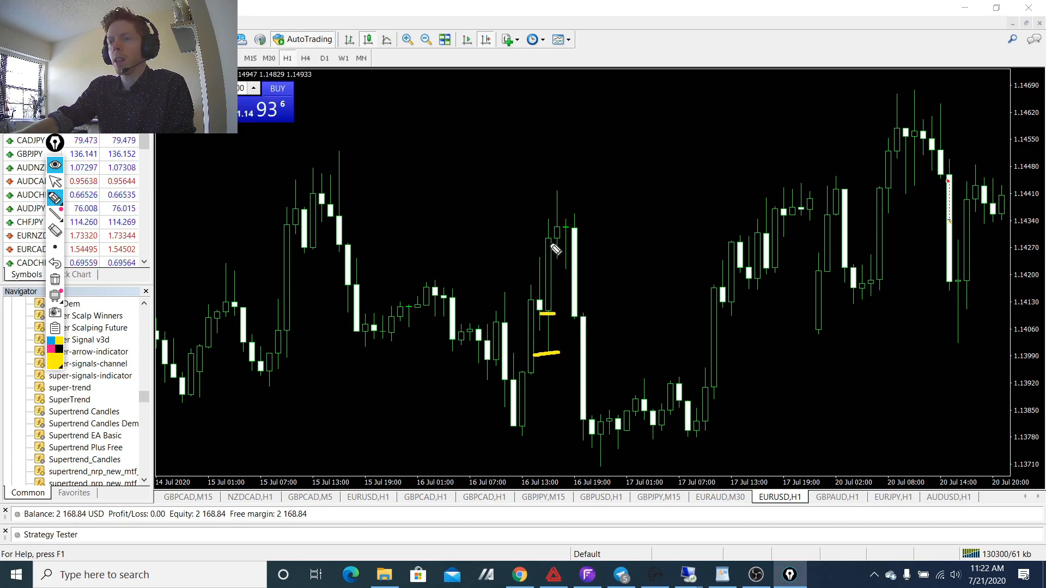
{"action": "mouse_move", "coordinate": [555, 235]}
{"action": "left_mouse_down"}
{"action": "mouse_move", "coordinate": [609, 172]}
{"action": "mouse_move", "coordinate": [618, 118]}
{"action": "left_mouse_up"}
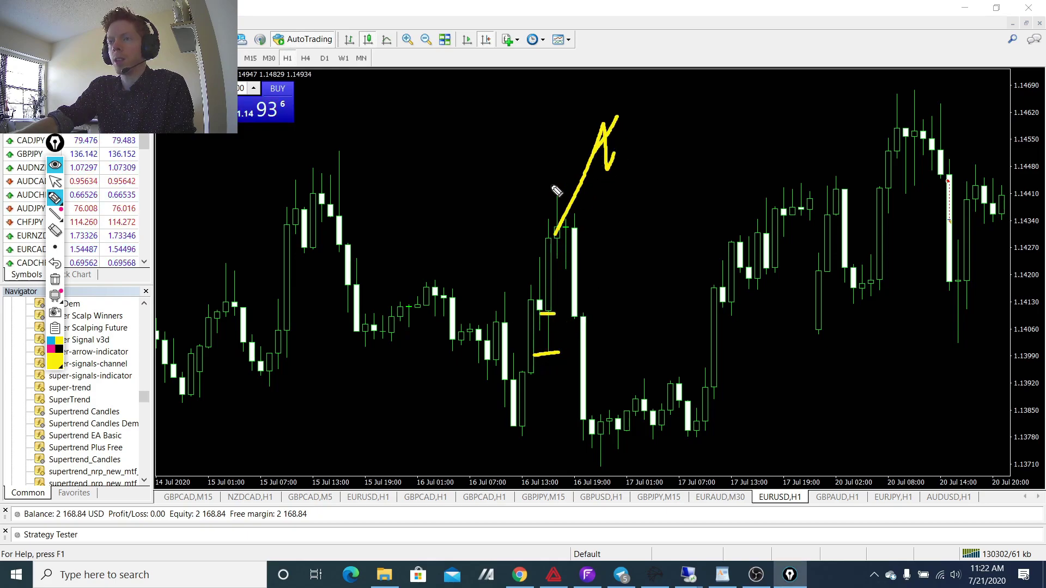
{"action": "left_click", "coordinate": [55, 279]}
{"action": "mouse_move", "coordinate": [560, 219]}
{"action": "left_mouse_down"}
{"action": "mouse_move", "coordinate": [572, 273]}
{"action": "mouse_move", "coordinate": [598, 313]}
{"action": "mouse_move", "coordinate": [584, 372]}
{"action": "left_mouse_up"}
{"action": "left_click", "coordinate": [55, 280]}
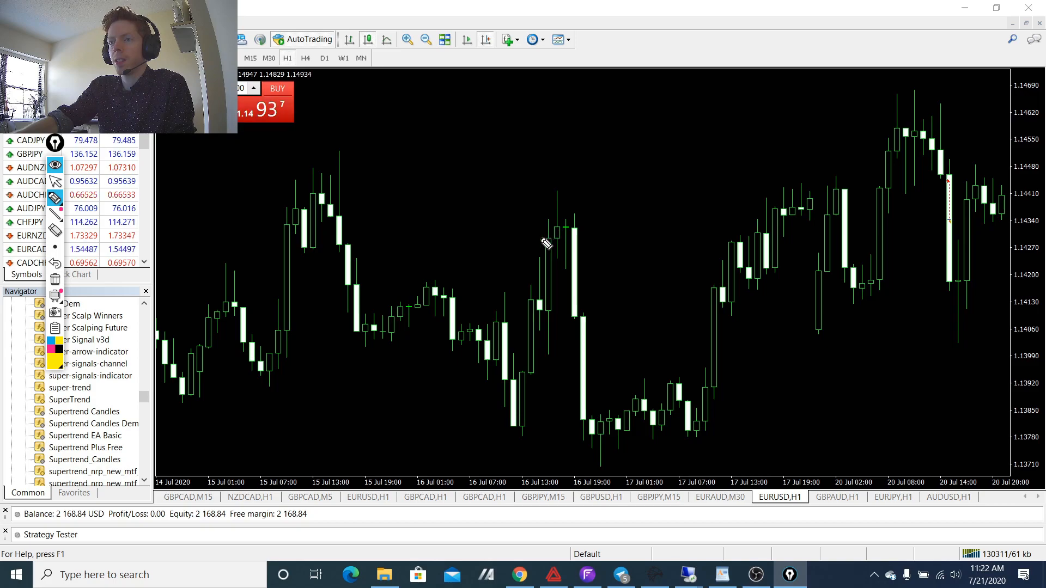
{"action": "left_click_drag", "start_coordinate": [543, 239], "coordinate": [565, 242]}
{"action": "left_click", "coordinate": [55, 280]}
{"action": "left_click", "coordinate": [55, 181]}
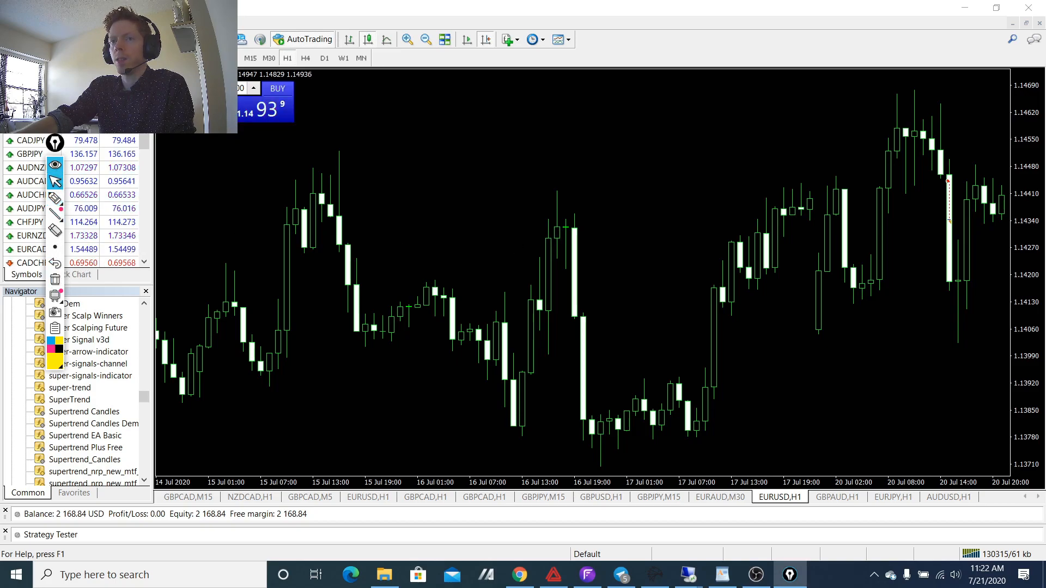
{"action": "middle_click", "coordinate": [548, 330]}
{"action": "mouse_move", "coordinate": [546, 310]}
{"action": "left_mouse_down"}
{"action": "mouse_move", "coordinate": [547, 239]}
{"action": "mouse_move", "coordinate": [555, 246]}
{"action": "left_mouse_up"}
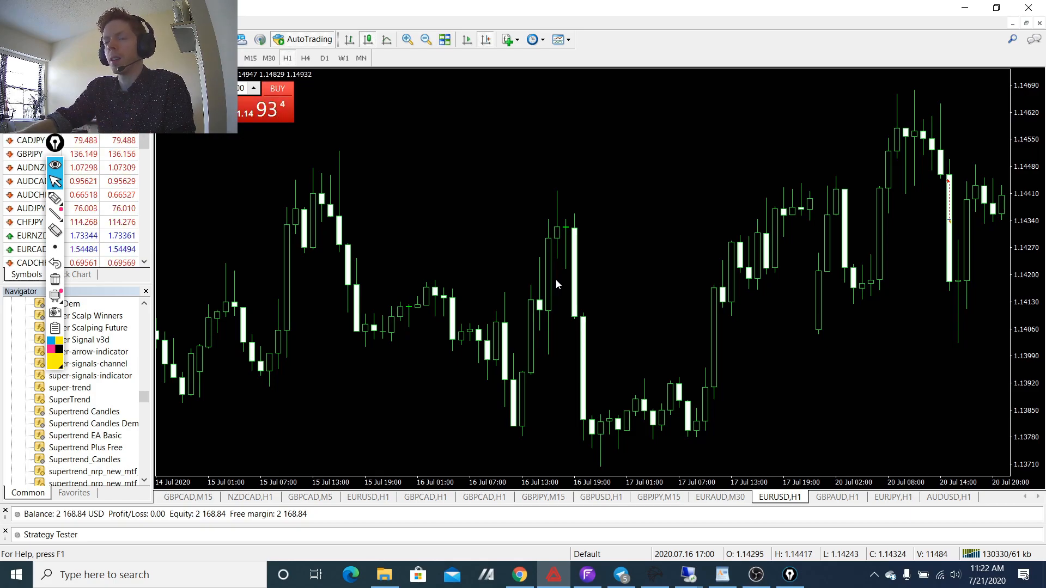
{"action": "left_click", "coordinate": [55, 197]}
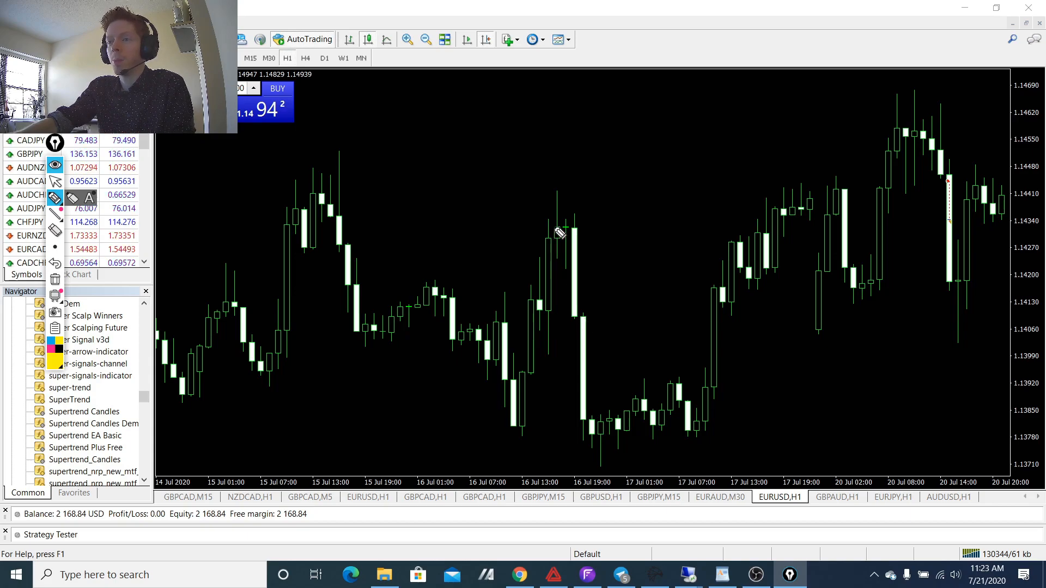
{"action": "left_click", "coordinate": [55, 181]}
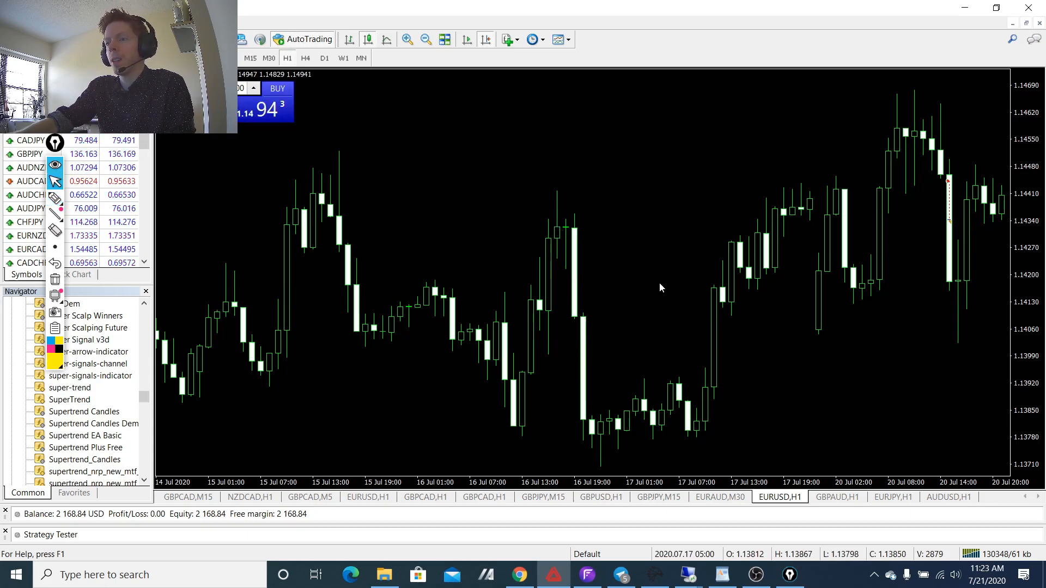
{"action": "scroll", "coordinate": [659, 282], "scroll_direction": "down", "scroll_amount": 5}
{"action": "scroll", "coordinate": [671, 270], "scroll_direction": "down", "scroll_amount": 3}
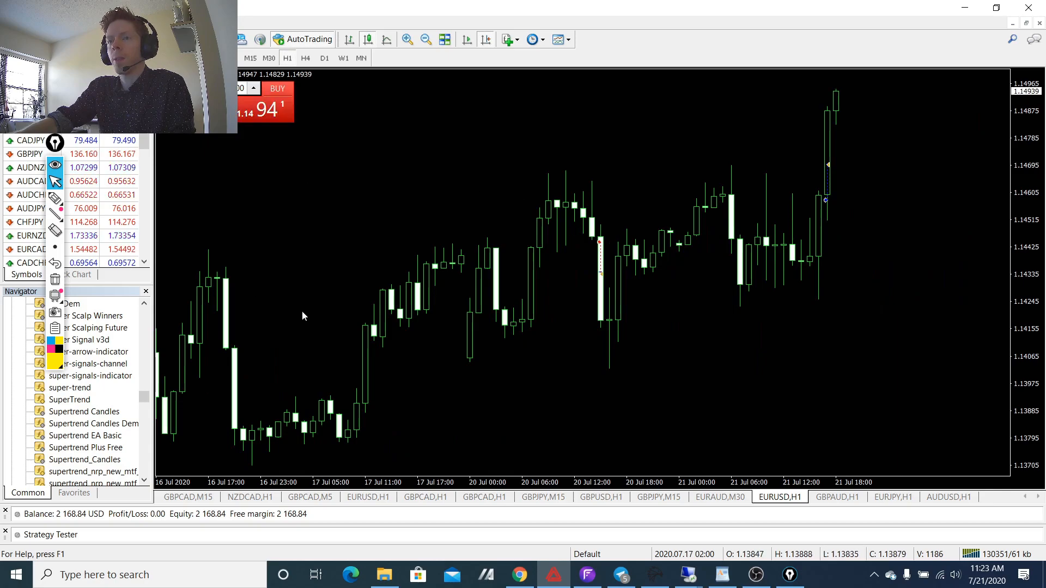
Step: Trace the rising move and circle the candles around 20 Jul in yellow, then clear the marks
{"action": "mouse_move", "coordinate": [302, 311]}
{"action": "left_mouse_down"}
{"action": "mouse_move", "coordinate": [462, 315]}
{"action": "mouse_move", "coordinate": [372, 314]}
{"action": "left_mouse_up"}
{"action": "left_click", "coordinate": [55, 198]}
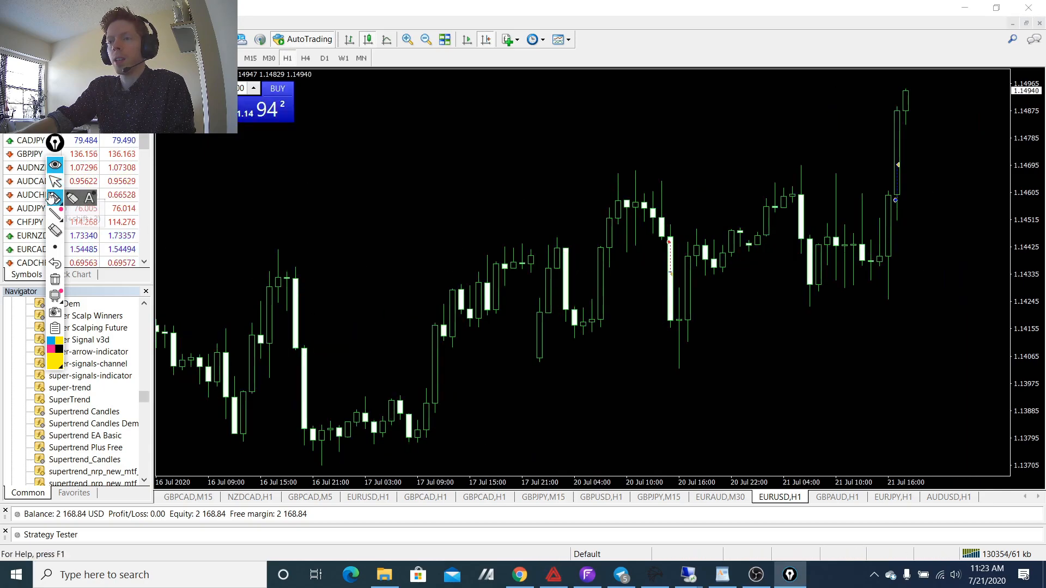
{"action": "left_click_drag", "start_coordinate": [442, 336], "coordinate": [483, 300]}
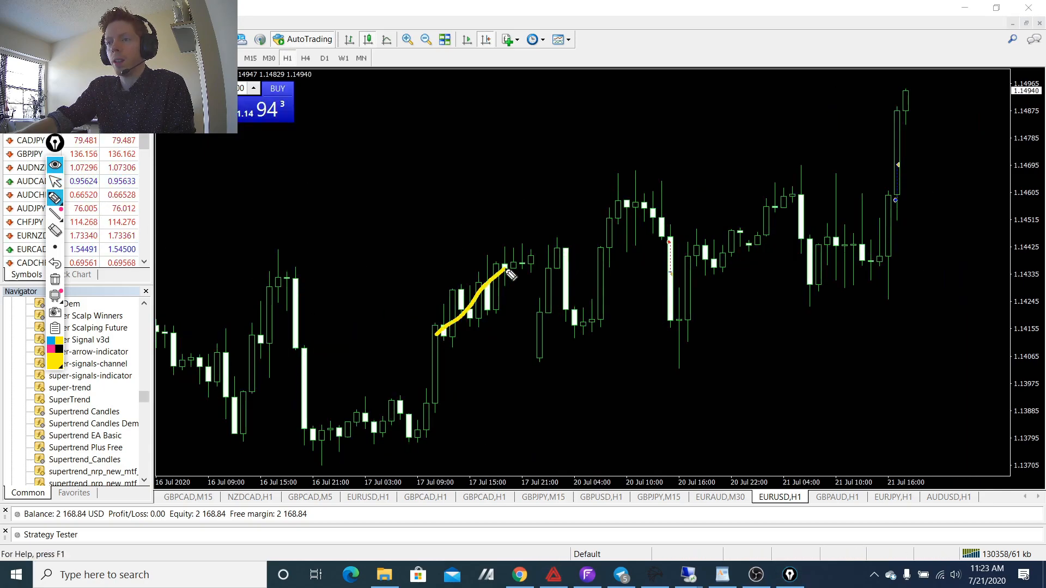
{"action": "mouse_move", "coordinate": [555, 252]}
{"action": "left_mouse_down"}
{"action": "mouse_move", "coordinate": [563, 240]}
{"action": "mouse_move", "coordinate": [586, 260]}
{"action": "left_mouse_up"}
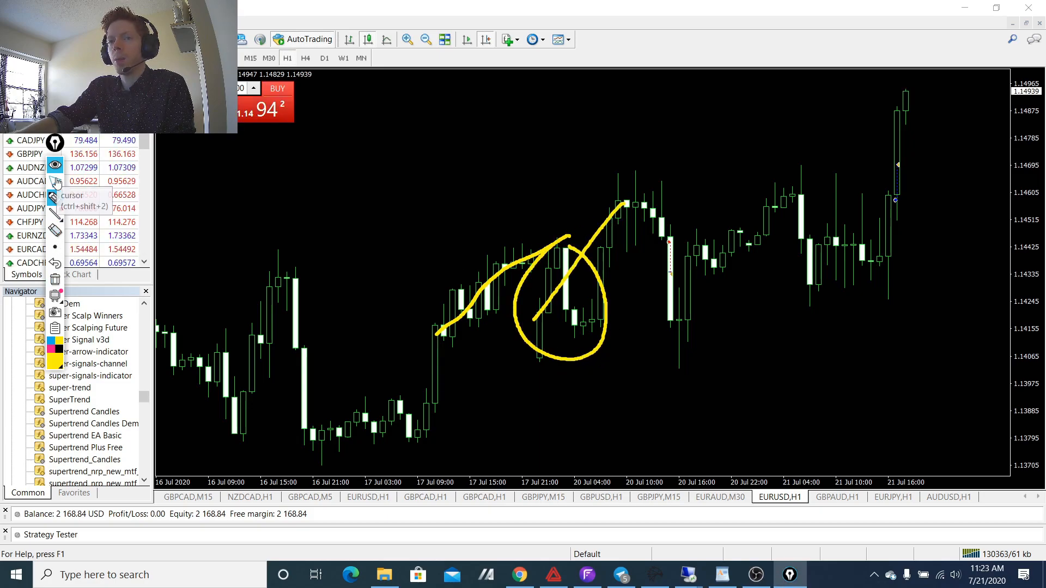
{"action": "key", "text": "ctrl+shift+c"}
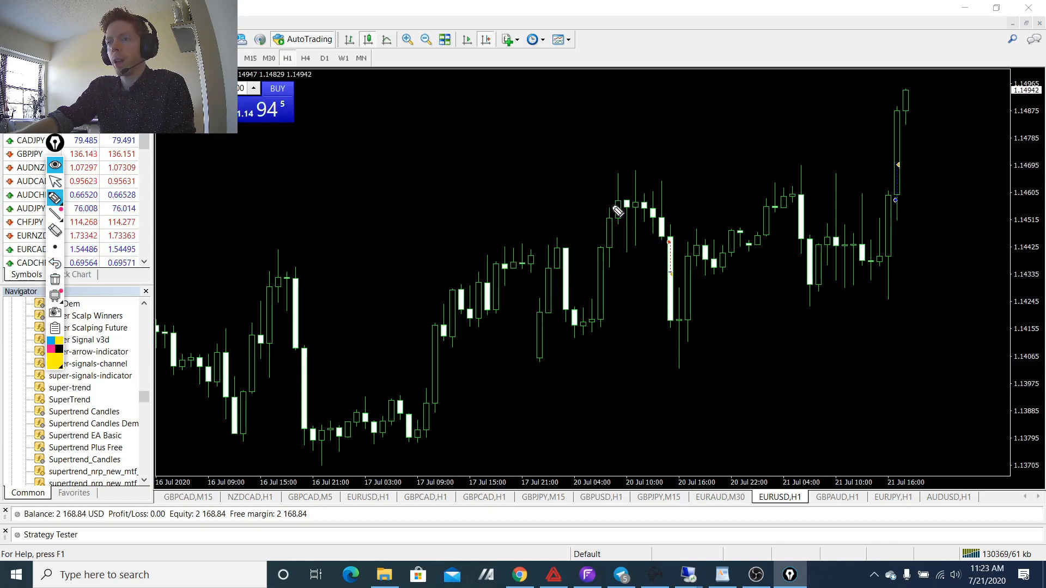
{"action": "mouse_move", "coordinate": [611, 200]}
{"action": "left_mouse_down"}
{"action": "mouse_move", "coordinate": [629, 203]}
{"action": "mouse_move", "coordinate": [615, 182]}
{"action": "mouse_move", "coordinate": [653, 201]}
{"action": "mouse_move", "coordinate": [650, 233]}
{"action": "left_mouse_up"}
{"action": "left_click", "coordinate": [56, 279]}
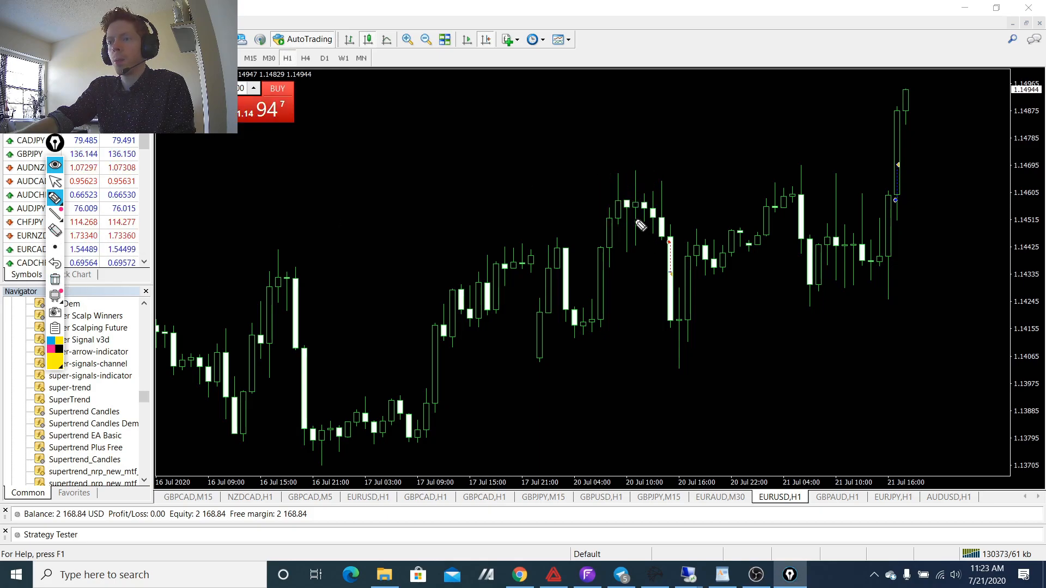
Step: Highlight the candle tops near 20 Jul, erase, then circle the small candles near 20 Jul 10:00
{"action": "mouse_move", "coordinate": [620, 212]}
{"action": "left_mouse_down"}
{"action": "mouse_move", "coordinate": [639, 210]}
{"action": "mouse_move", "coordinate": [626, 201]}
{"action": "left_mouse_up"}
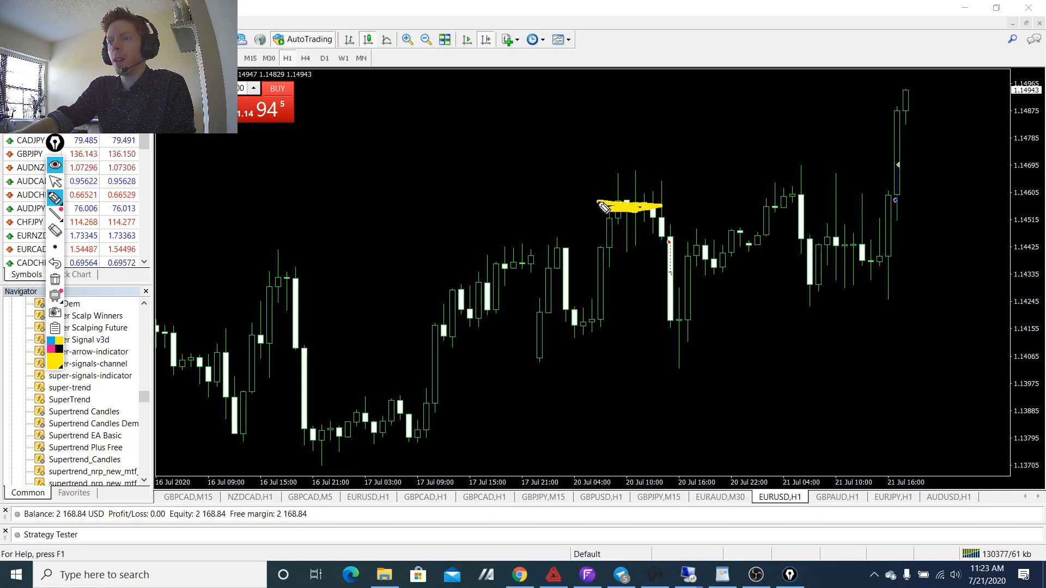
{"action": "left_click", "coordinate": [54, 279]}
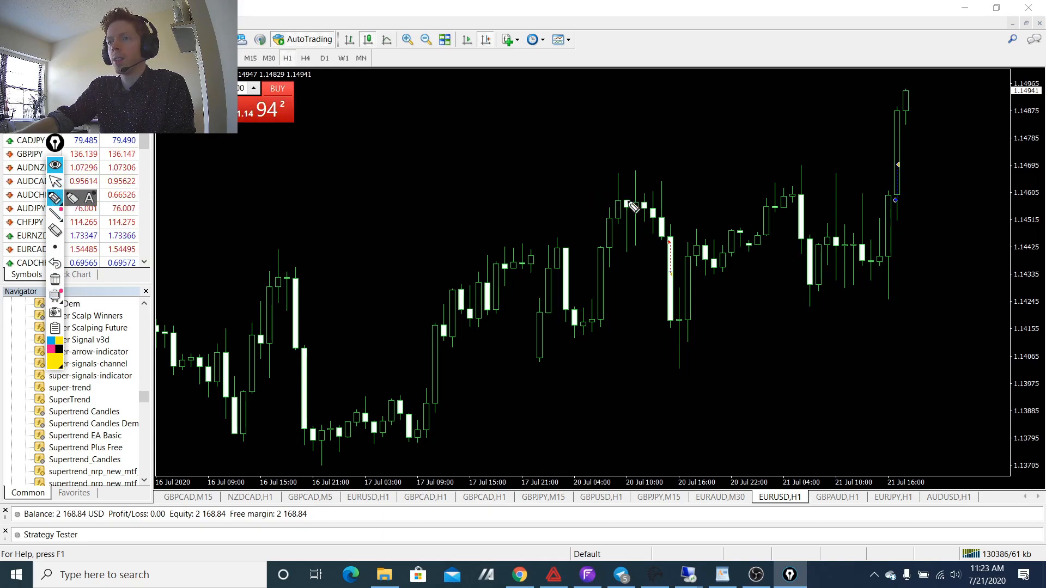
{"action": "left_click_drag", "start_coordinate": [631, 158], "coordinate": [646, 162]}
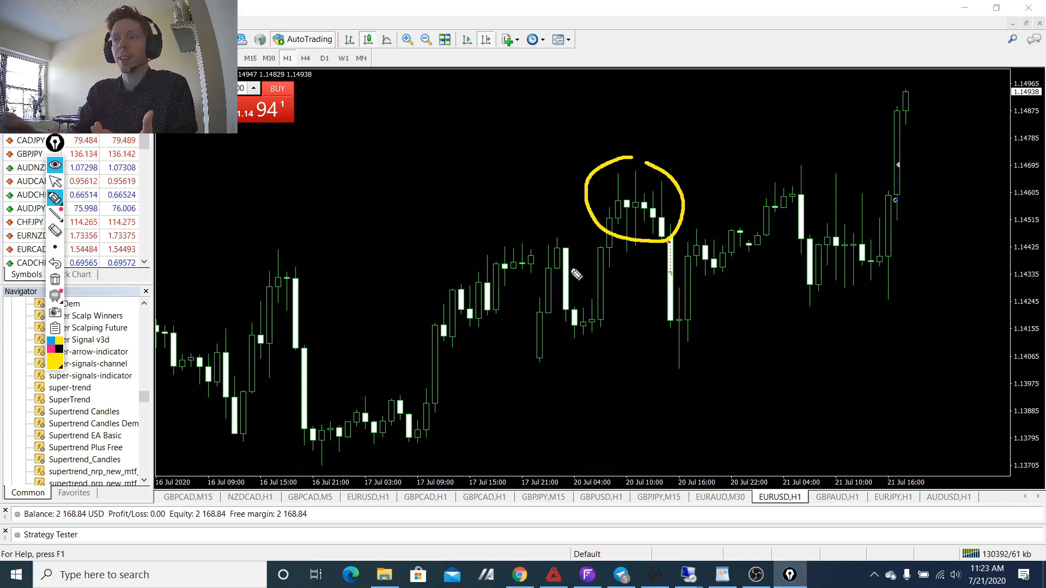
Step: Erase the circle, underline the 20 Jul peak candles and mark the large candle's top, then clear all
{"action": "left_click", "coordinate": [55, 279]}
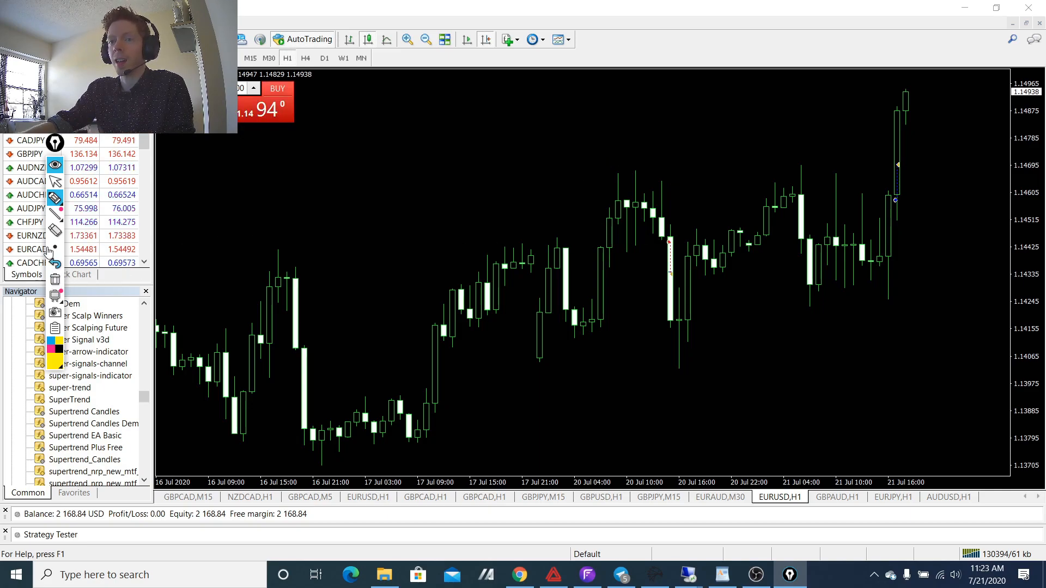
{"action": "left_click", "coordinate": [56, 196]}
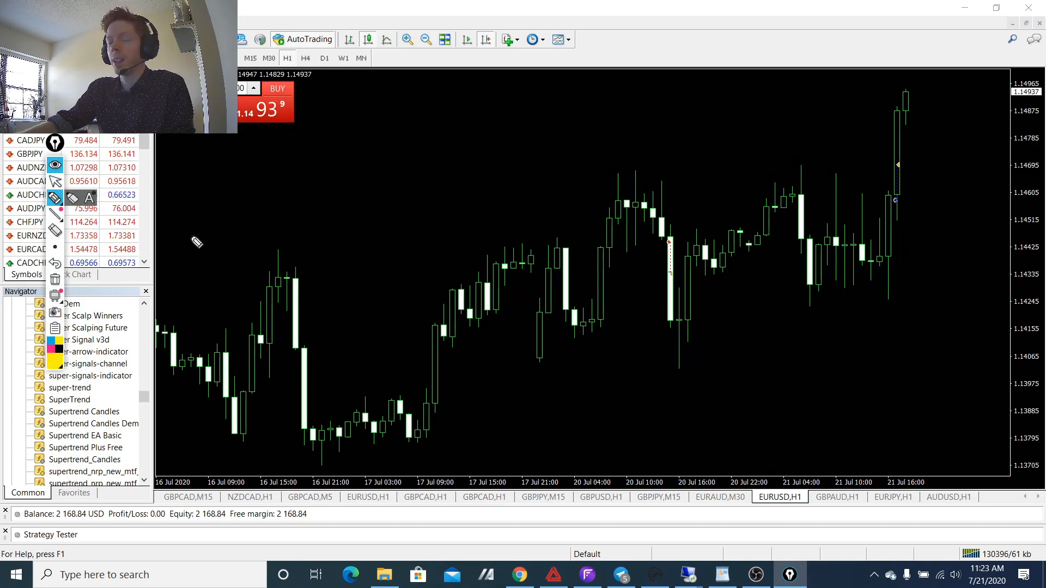
{"action": "left_click", "coordinate": [662, 181]}
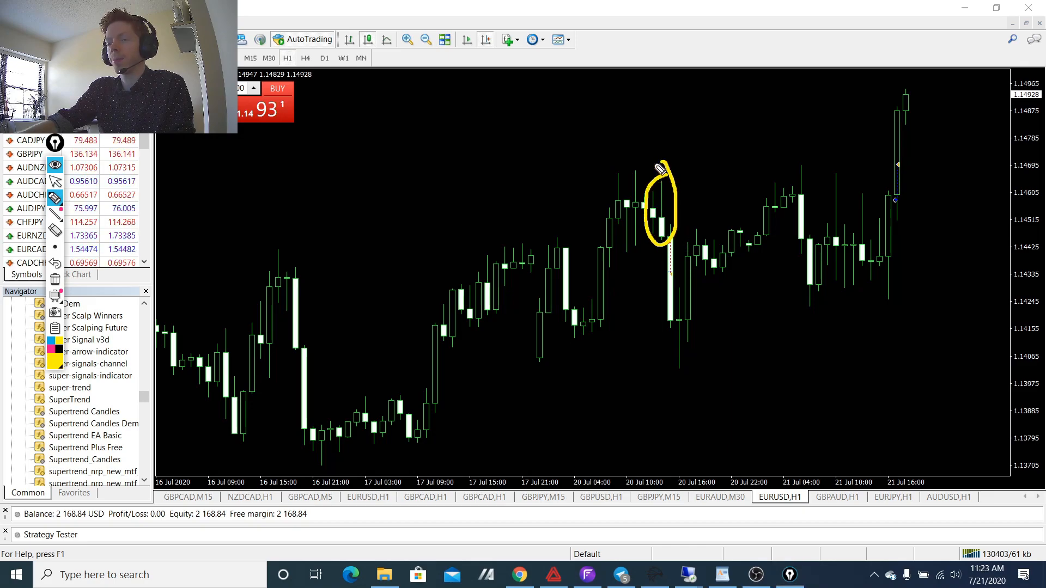
{"action": "left_click", "coordinate": [55, 279]}
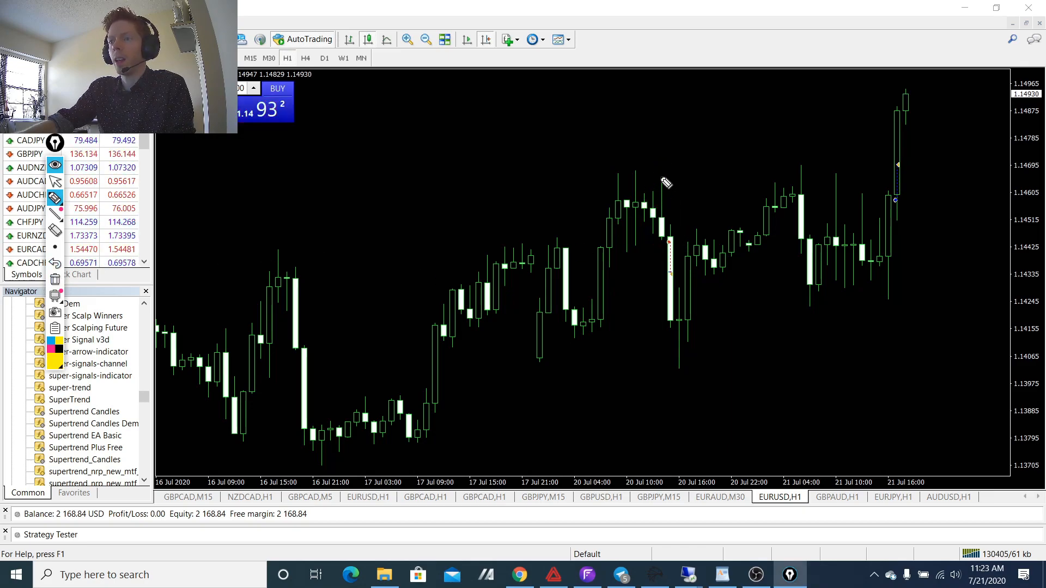
{"action": "mouse_move", "coordinate": [657, 179]}
{"action": "left_mouse_down"}
{"action": "mouse_move", "coordinate": [675, 183]}
{"action": "mouse_move", "coordinate": [626, 202]}
{"action": "left_mouse_up"}
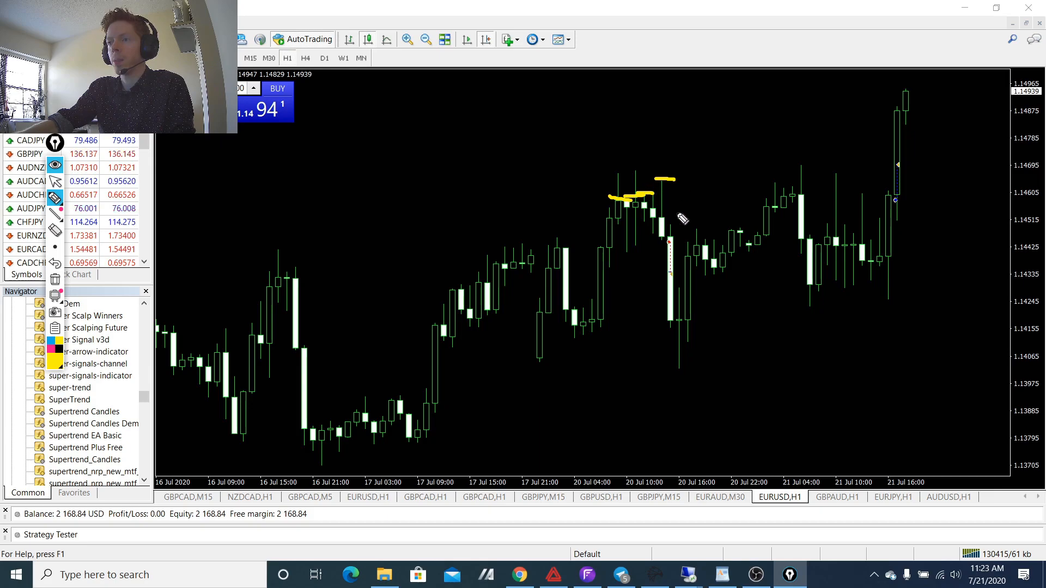
{"action": "left_click_drag", "start_coordinate": [657, 239], "coordinate": [672, 240]}
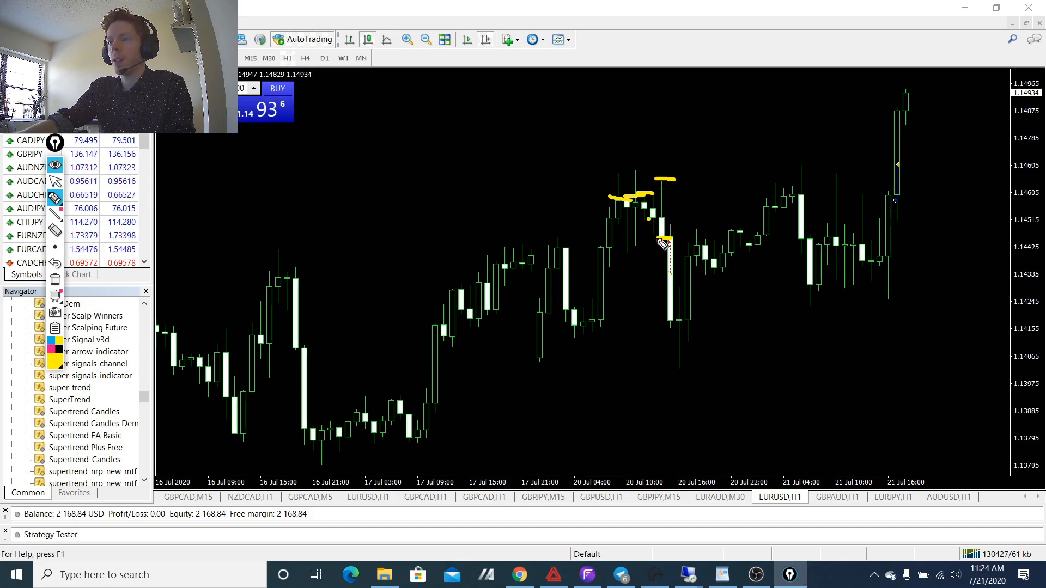
{"action": "left_click", "coordinate": [55, 279]}
{"action": "left_click", "coordinate": [55, 181]}
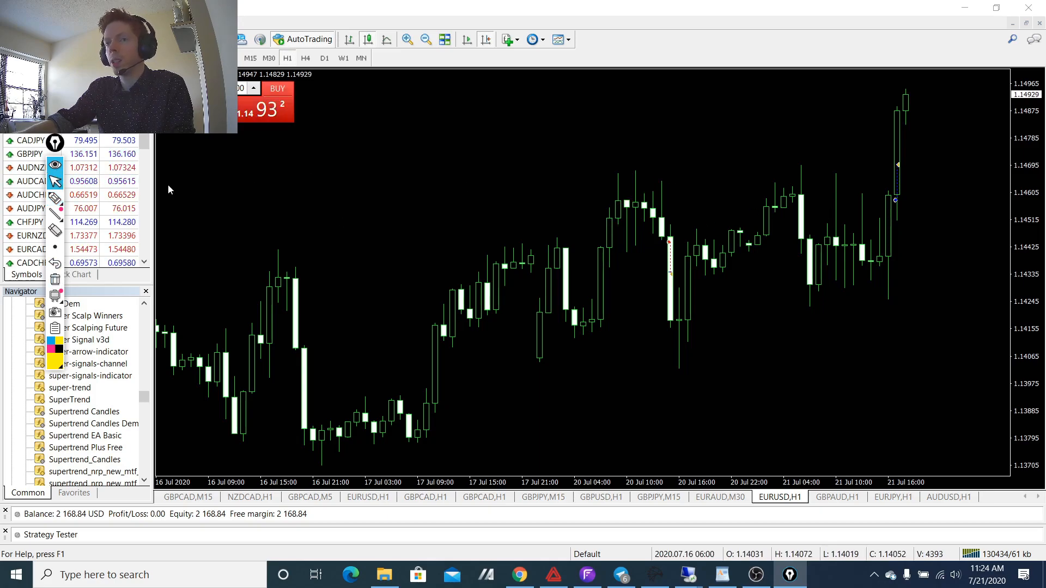
Step: Trace the drop down the large candle after the peak in yellow and erase it
{"action": "left_click", "coordinate": [54, 198]}
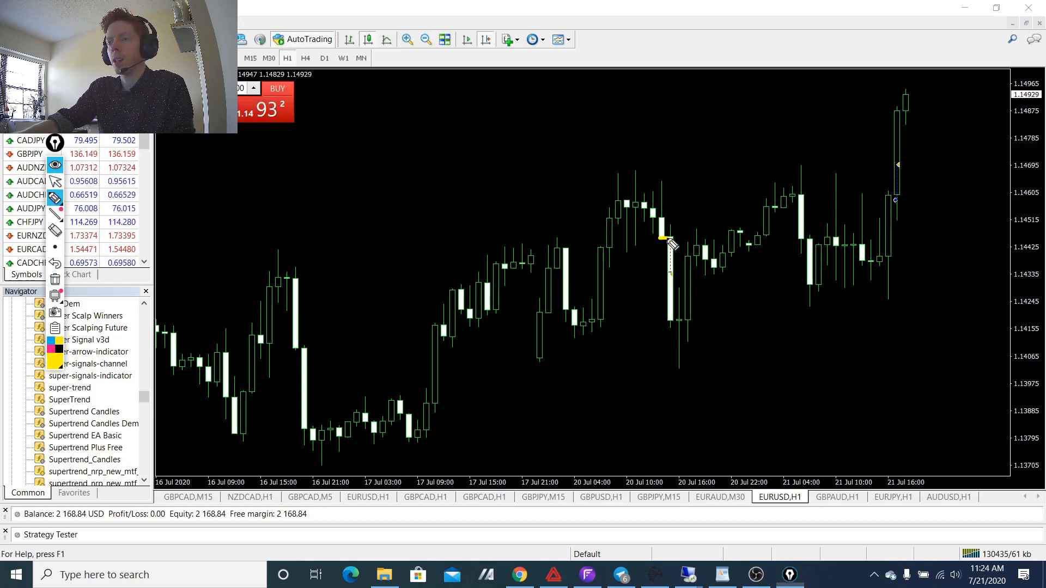
{"action": "left_click_drag", "start_coordinate": [665, 237], "coordinate": [671, 276]}
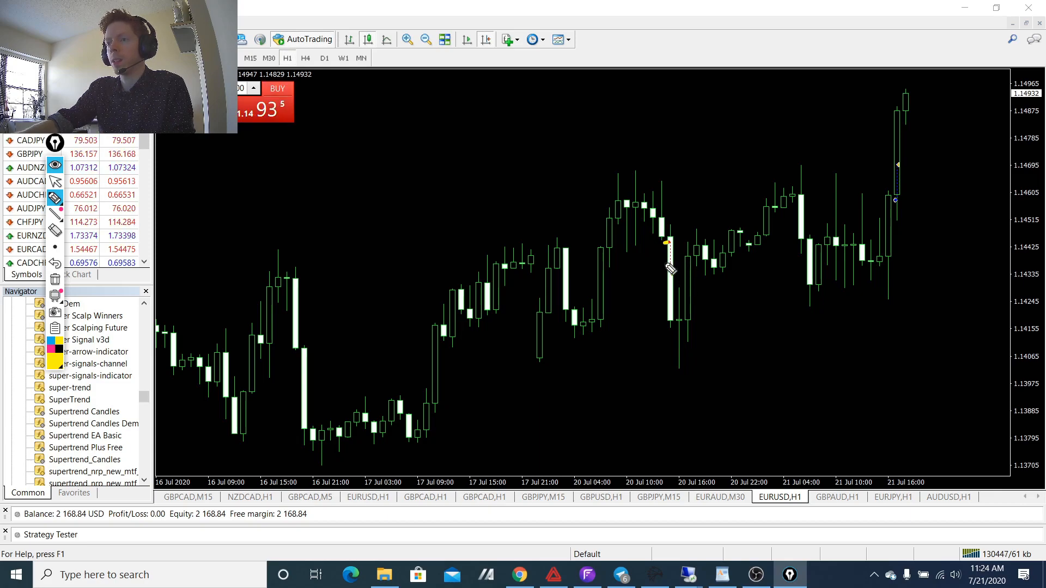
{"action": "left_click_drag", "start_coordinate": [667, 247], "coordinate": [691, 345]}
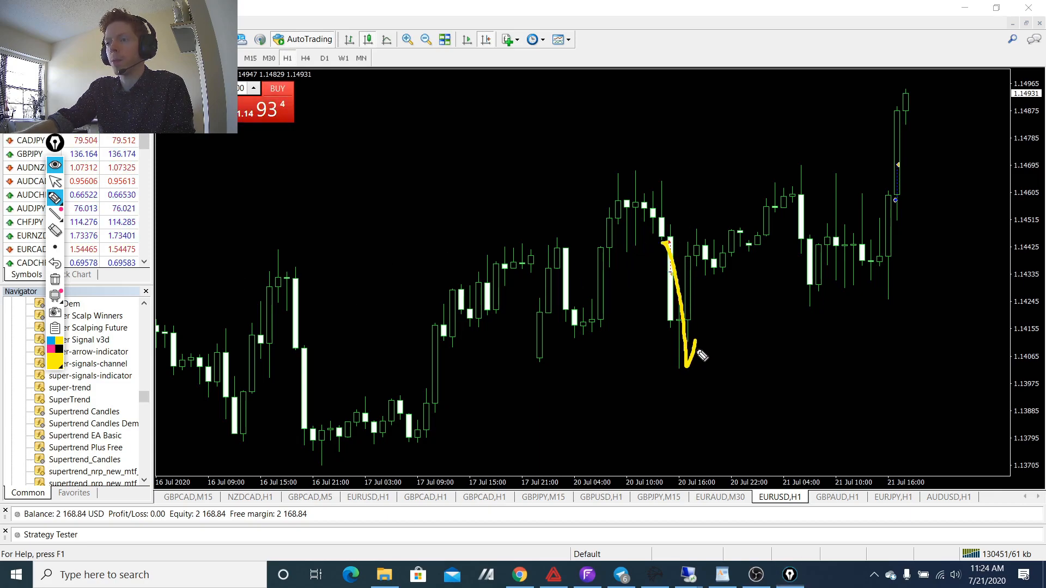
{"action": "left_click", "coordinate": [54, 279]}
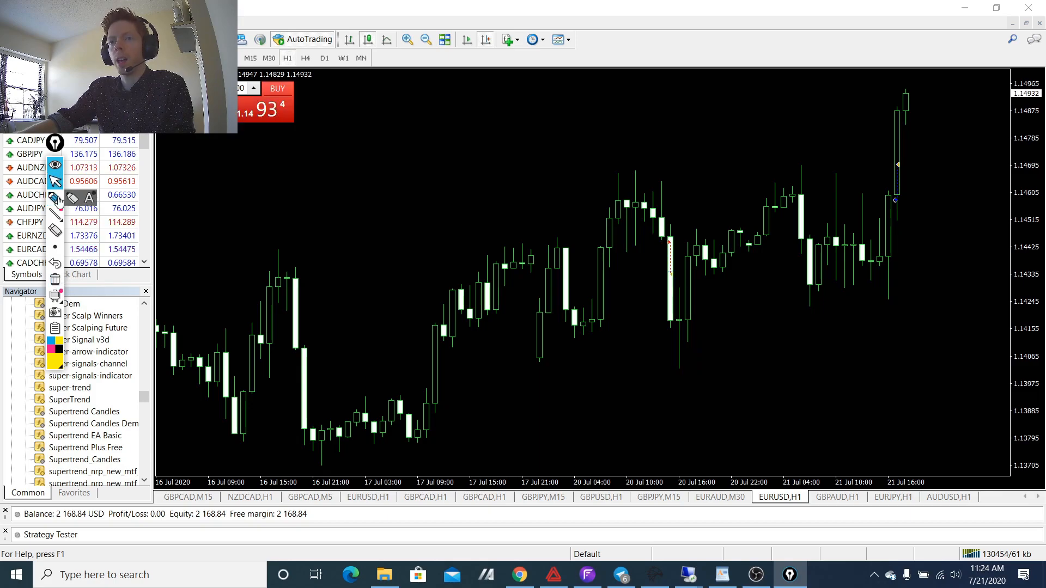
{"action": "scroll", "coordinate": [684, 180], "scroll_direction": "down", "scroll_amount": 3}
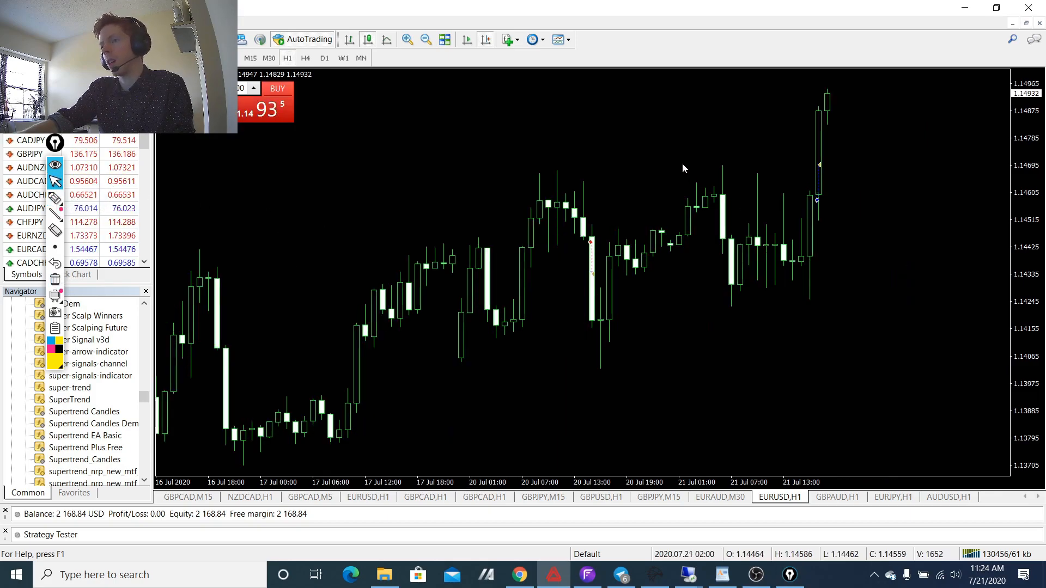
{"action": "left_click", "coordinate": [55, 198]}
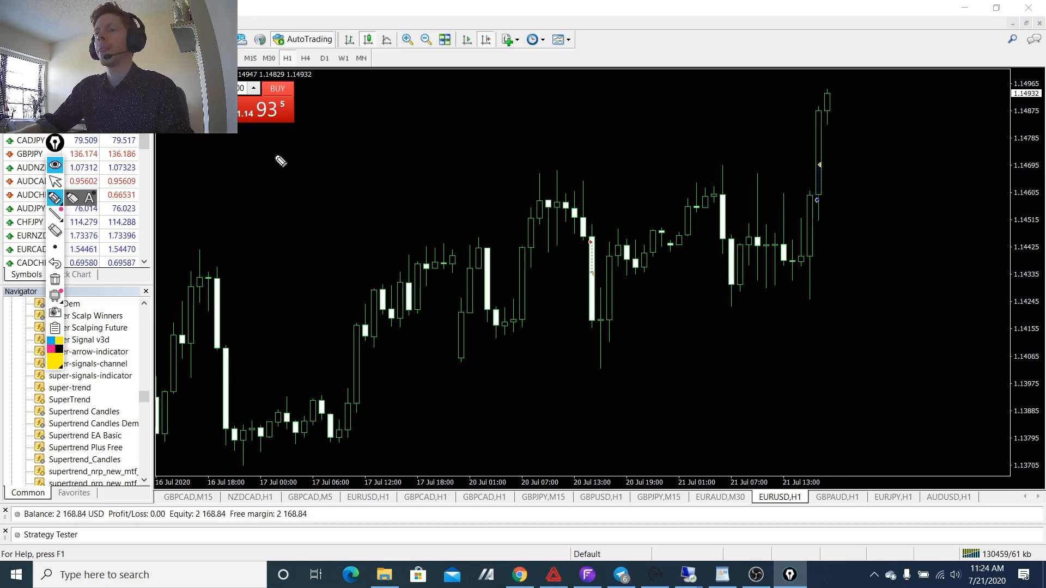
{"action": "left_click_drag", "start_coordinate": [598, 177], "coordinate": [576, 176]}
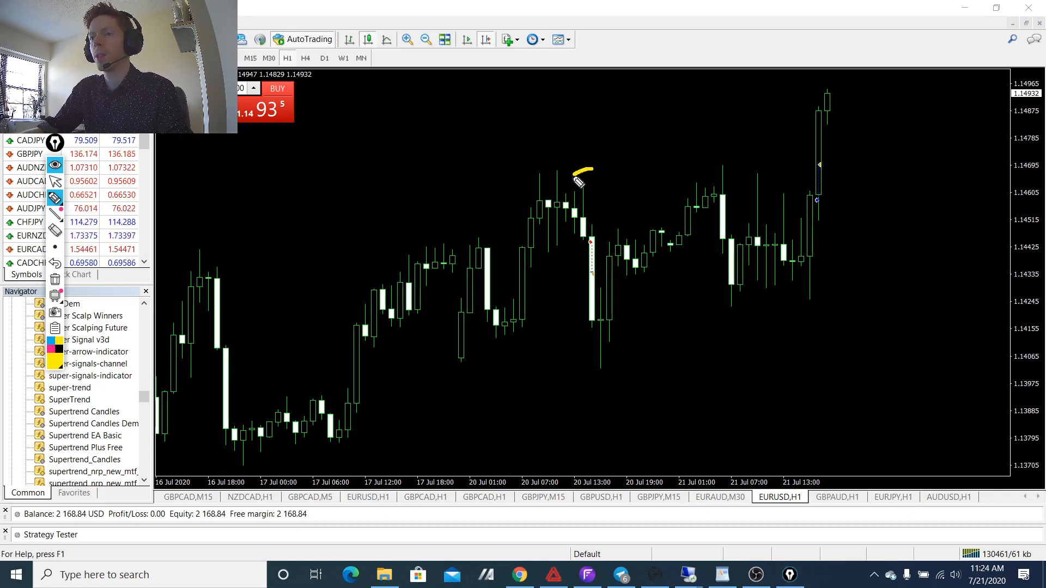
{"action": "left_click_drag", "start_coordinate": [599, 254], "coordinate": [596, 176]}
{"action": "mouse_move", "coordinate": [728, 154]}
{"action": "left_mouse_down"}
{"action": "mouse_move", "coordinate": [703, 197]}
{"action": "mouse_move", "coordinate": [738, 166]}
{"action": "left_mouse_up"}
{"action": "left_click_drag", "start_coordinate": [727, 233], "coordinate": [774, 297]}
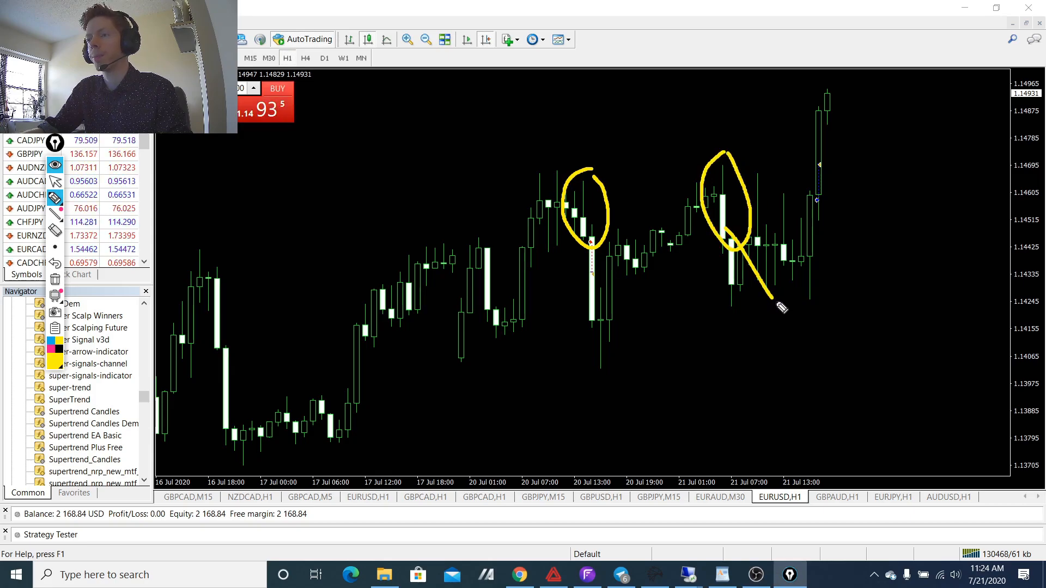
{"action": "left_click_drag", "start_coordinate": [775, 254], "coordinate": [778, 297]}
{"action": "key", "text": "ctrl+shift+c"}
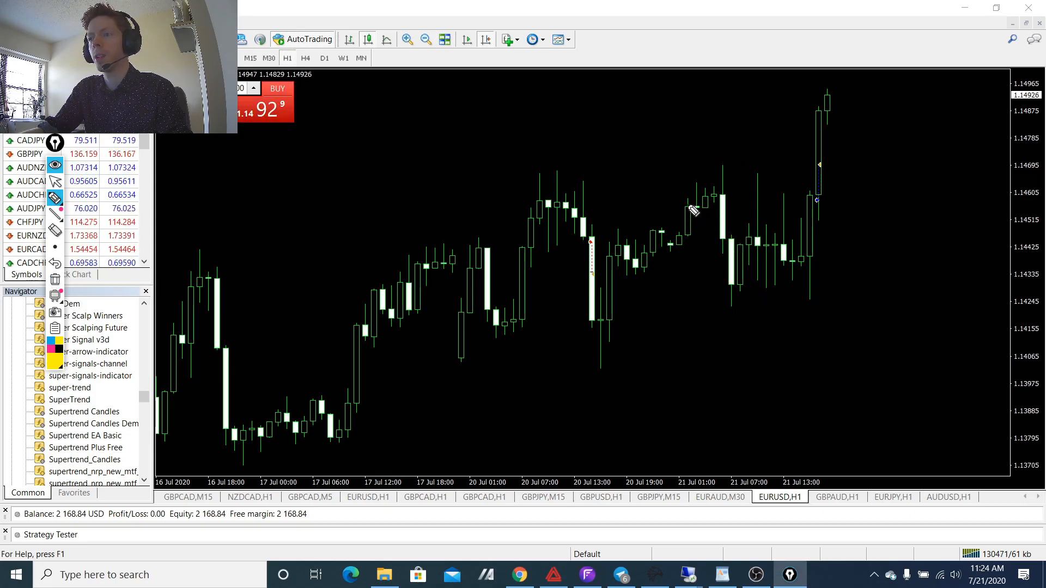
{"action": "mouse_move", "coordinate": [727, 160]}
{"action": "left_mouse_down"}
{"action": "mouse_move", "coordinate": [703, 220]}
{"action": "mouse_move", "coordinate": [752, 194]}
{"action": "left_mouse_up"}
{"action": "mouse_move", "coordinate": [587, 167]}
{"action": "left_mouse_down"}
{"action": "mouse_move", "coordinate": [563, 209]}
{"action": "mouse_move", "coordinate": [597, 187]}
{"action": "mouse_move", "coordinate": [581, 206]}
{"action": "mouse_move", "coordinate": [506, 203]}
{"action": "mouse_move", "coordinate": [557, 199]}
{"action": "left_mouse_up"}
{"action": "left_click", "coordinate": [55, 279]}
{"action": "left_click_drag", "start_coordinate": [575, 155], "coordinate": [597, 173]}
{"action": "left_click_drag", "start_coordinate": [533, 199], "coordinate": [583, 203]}
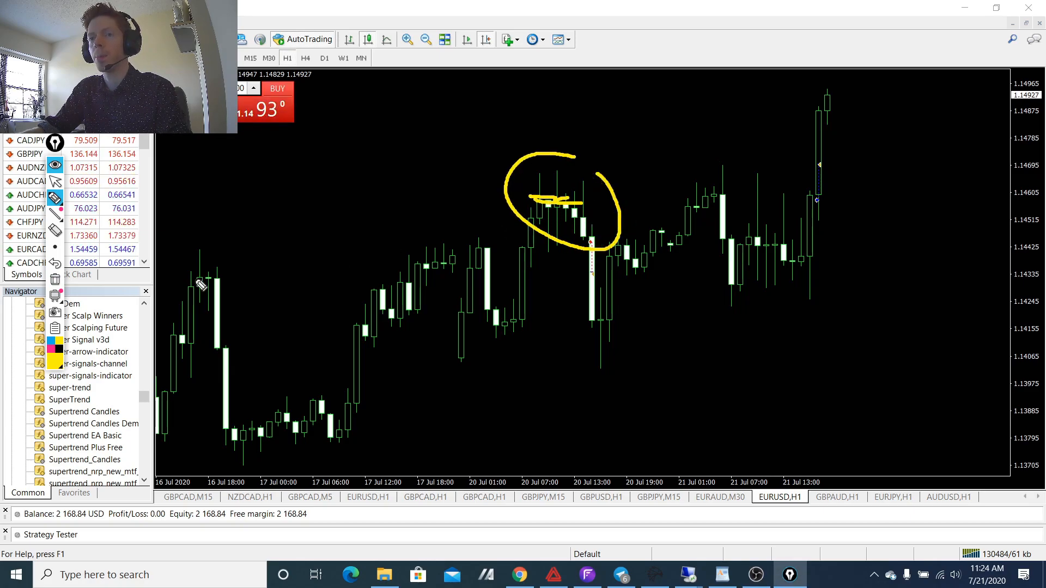
{"action": "left_click", "coordinate": [55, 279]}
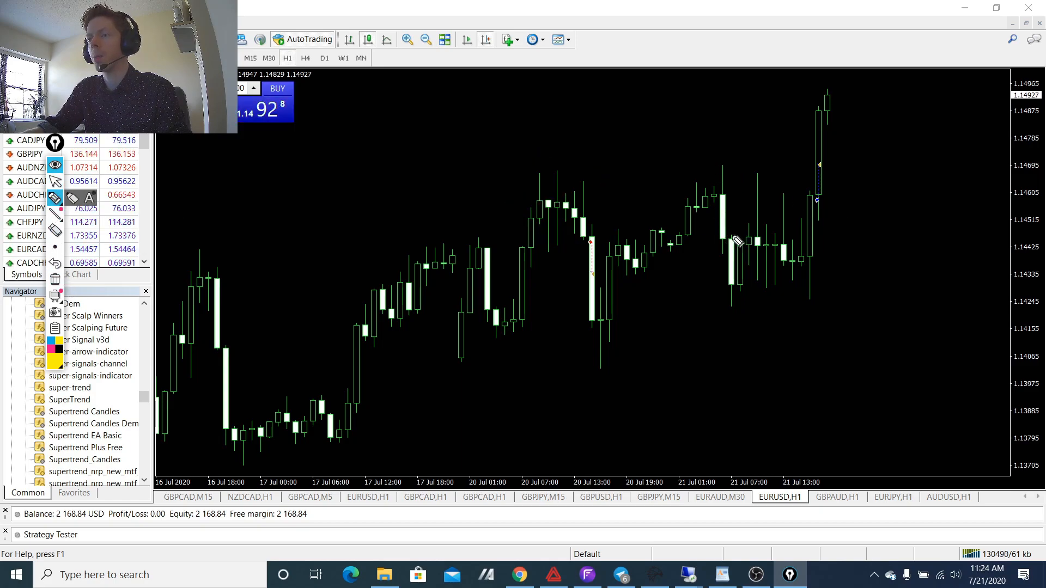
{"action": "mouse_move", "coordinate": [721, 234]}
{"action": "left_mouse_down"}
{"action": "mouse_move", "coordinate": [739, 167]}
{"action": "mouse_move", "coordinate": [725, 237]}
{"action": "left_mouse_up"}
{"action": "left_click", "coordinate": [55, 279]}
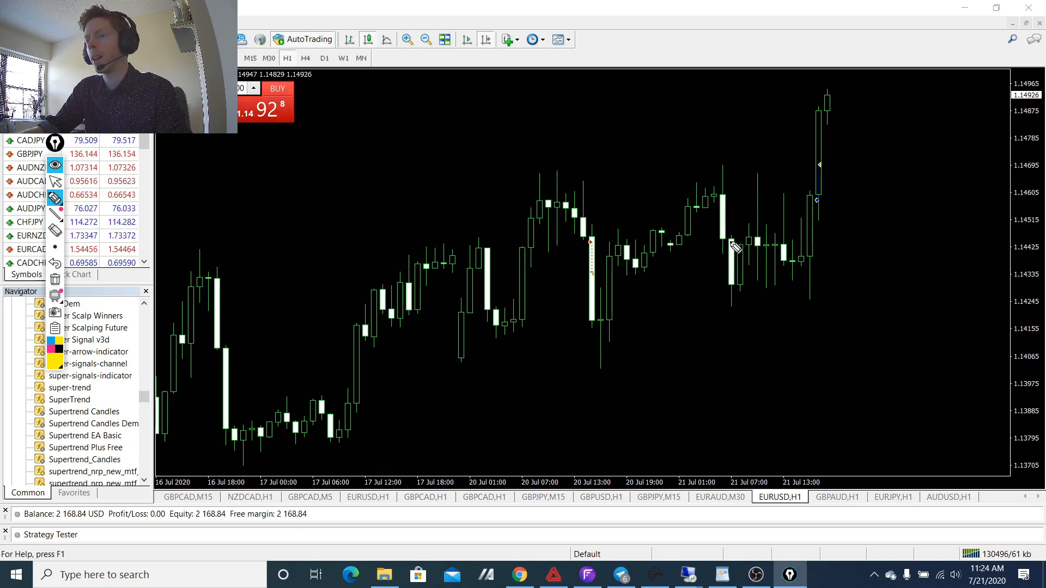
{"action": "left_click_drag", "start_coordinate": [736, 243], "coordinate": [741, 248]}
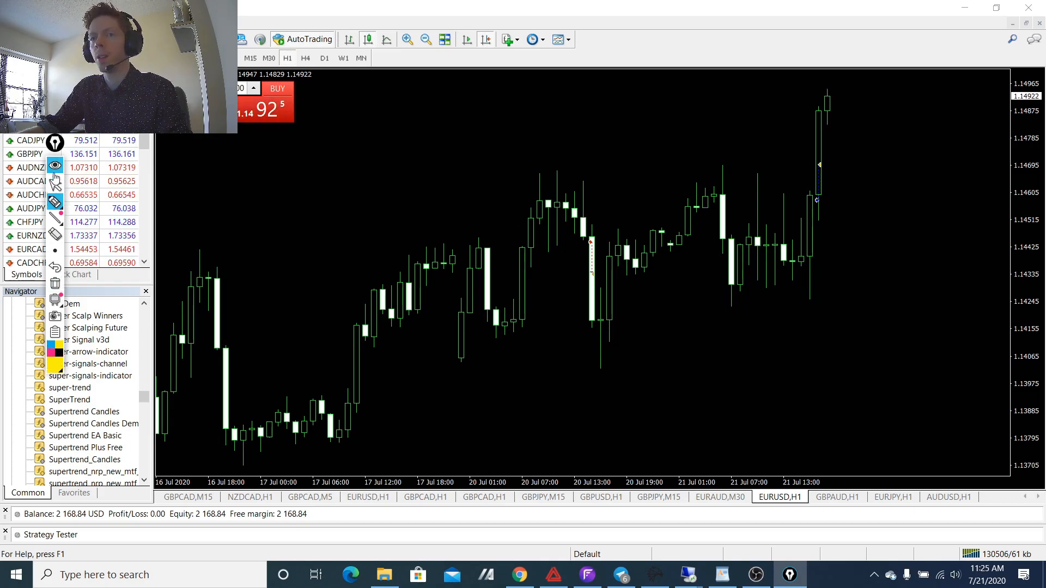
Step: Sketch and erase a circle, an arrow and a loop with a line over the latest candles
{"action": "left_click", "coordinate": [54, 198]}
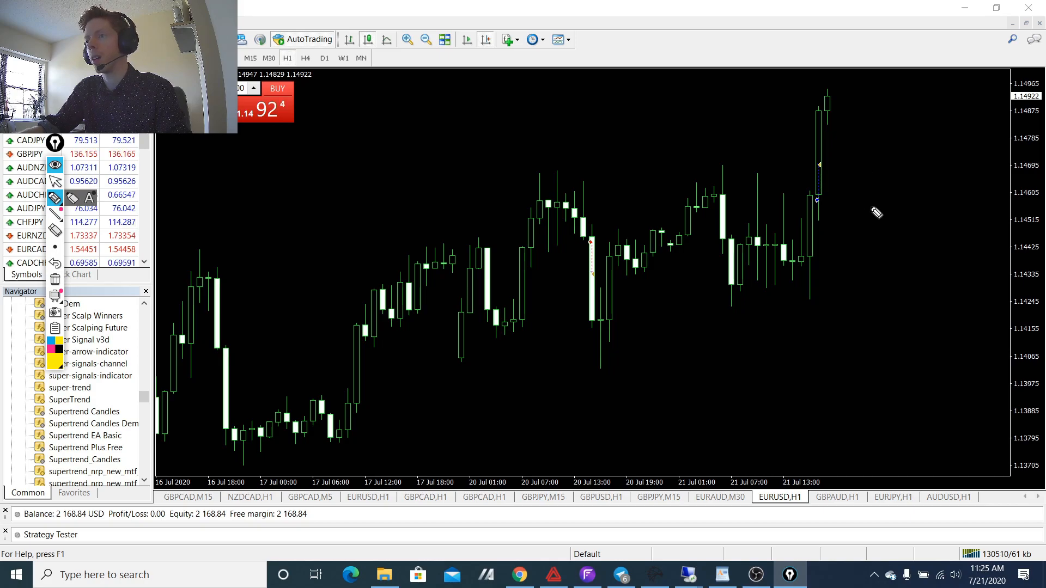
{"action": "left_click_drag", "start_coordinate": [819, 200], "coordinate": [818, 197]}
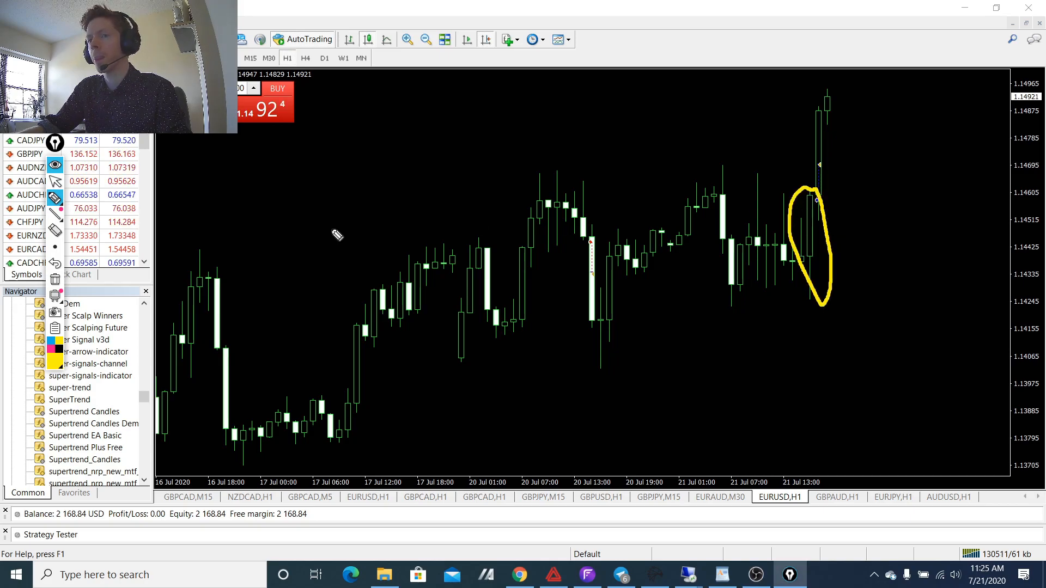
{"action": "left_click", "coordinate": [55, 278]}
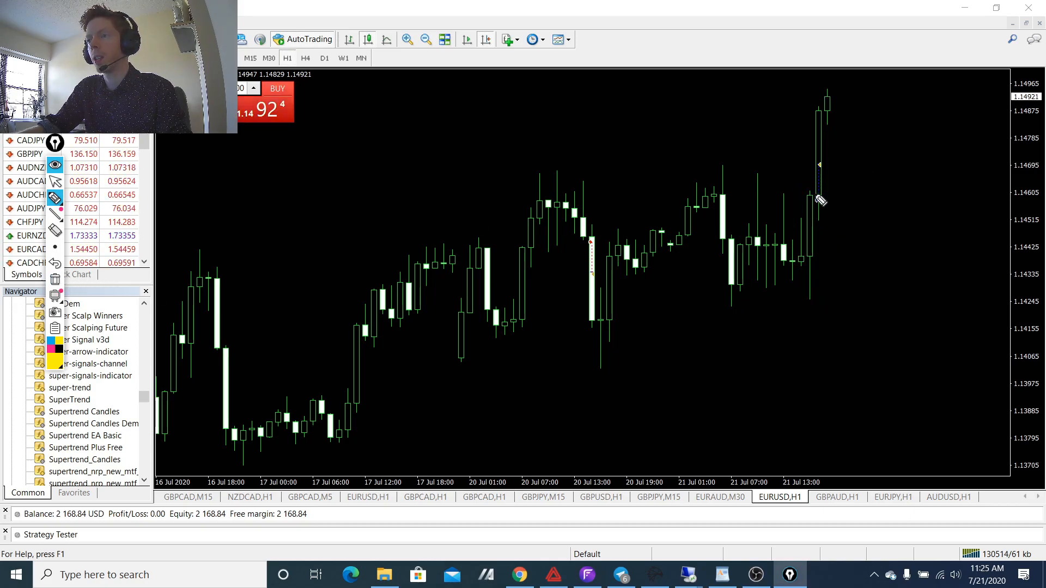
{"action": "mouse_move", "coordinate": [712, 177]}
{"action": "left_mouse_down"}
{"action": "mouse_move", "coordinate": [720, 199]}
{"action": "mouse_move", "coordinate": [794, 269]}
{"action": "mouse_move", "coordinate": [798, 255]}
{"action": "mouse_move", "coordinate": [736, 249]}
{"action": "left_mouse_up"}
{"action": "left_click", "coordinate": [55, 279]}
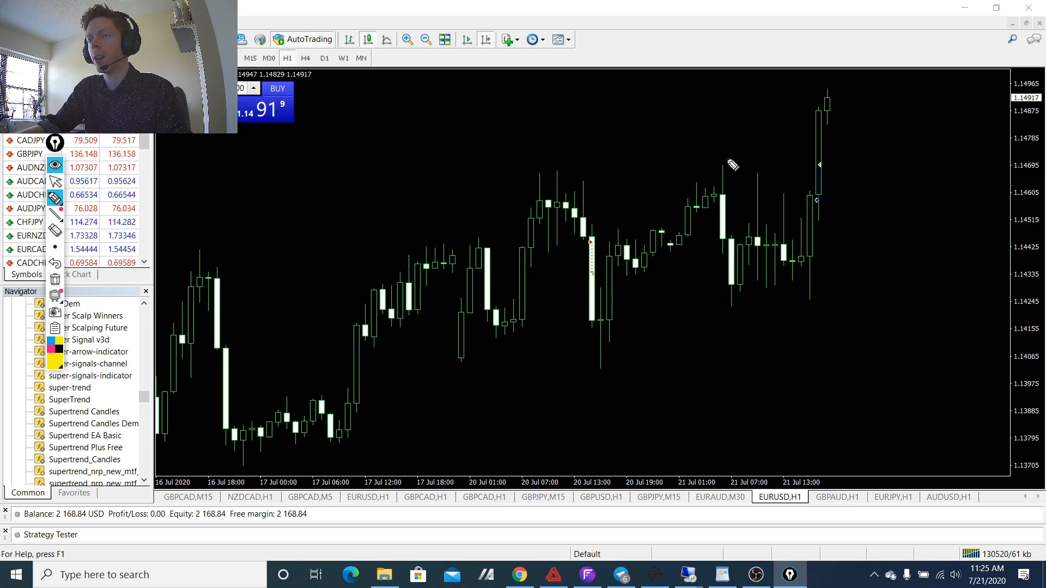
{"action": "mouse_move", "coordinate": [732, 164]}
{"action": "left_mouse_down"}
{"action": "mouse_move", "coordinate": [724, 236]}
{"action": "mouse_move", "coordinate": [735, 188]}
{"action": "mouse_move", "coordinate": [785, 346]}
{"action": "left_mouse_up"}
{"action": "left_click", "coordinate": [55, 279]}
Step: Loop the sideways candles, then draw lines under and above them, erasing each
{"action": "mouse_move", "coordinate": [720, 244]}
{"action": "left_mouse_down"}
{"action": "mouse_move", "coordinate": [745, 282]}
{"action": "mouse_move", "coordinate": [749, 236]}
{"action": "left_mouse_up"}
{"action": "left_click_drag", "start_coordinate": [768, 168], "coordinate": [733, 150]}
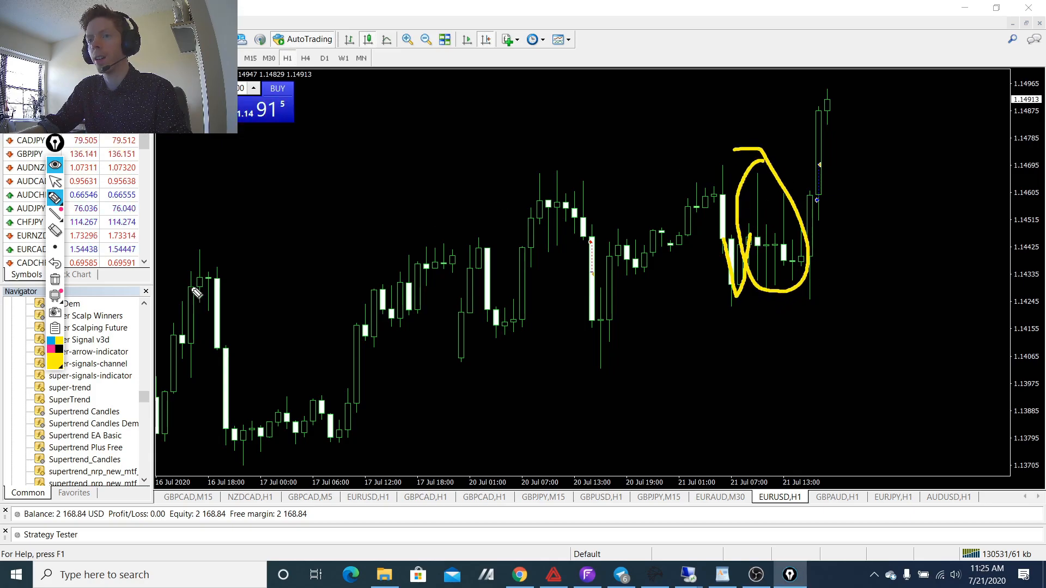
{"action": "left_click", "coordinate": [55, 279]}
{"action": "left_click_drag", "start_coordinate": [747, 252], "coordinate": [785, 253]}
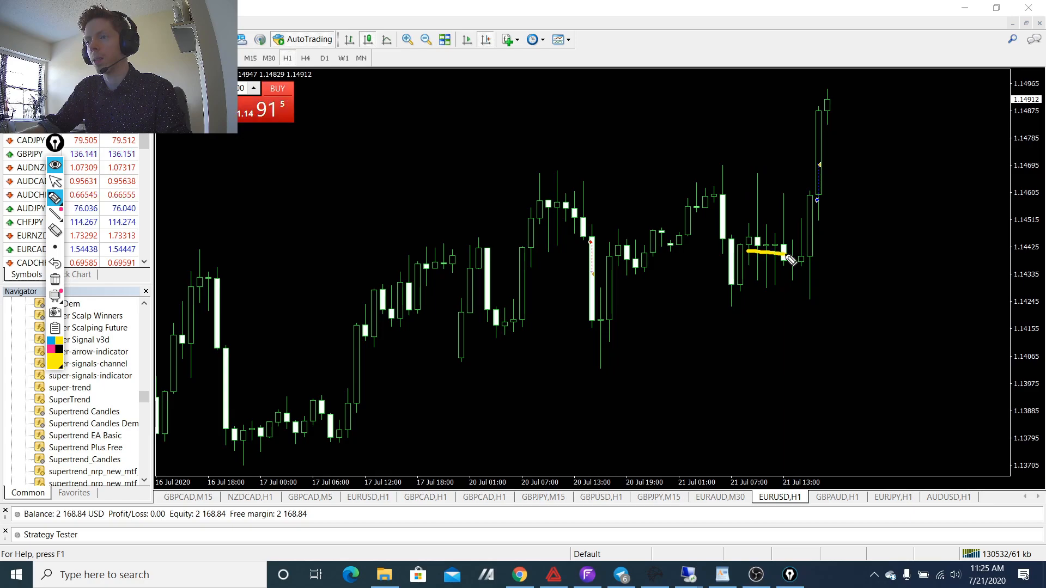
{"action": "left_click_drag", "start_coordinate": [751, 223], "coordinate": [817, 235]}
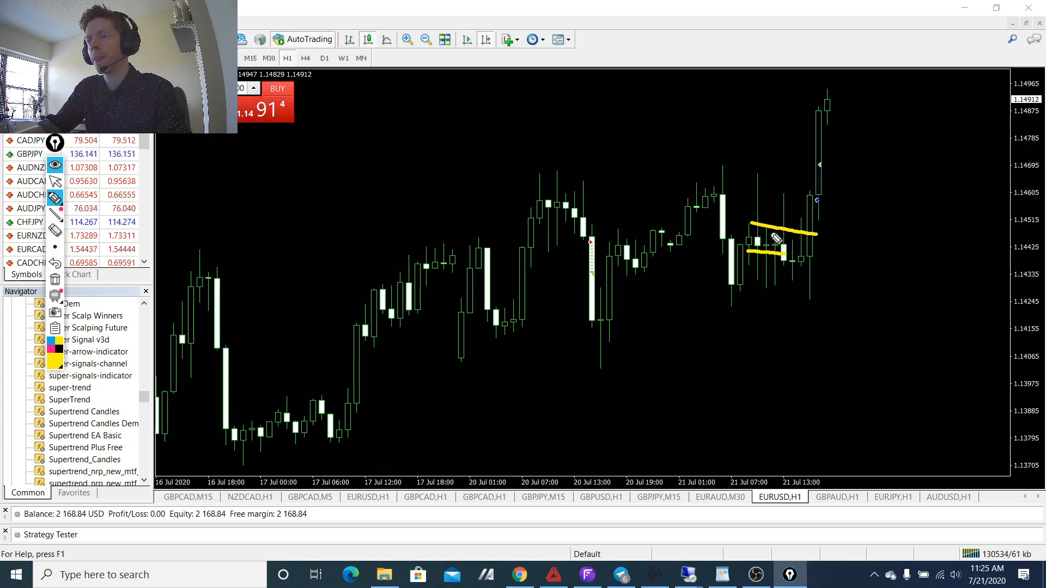
{"action": "mouse_move", "coordinate": [55, 198]}
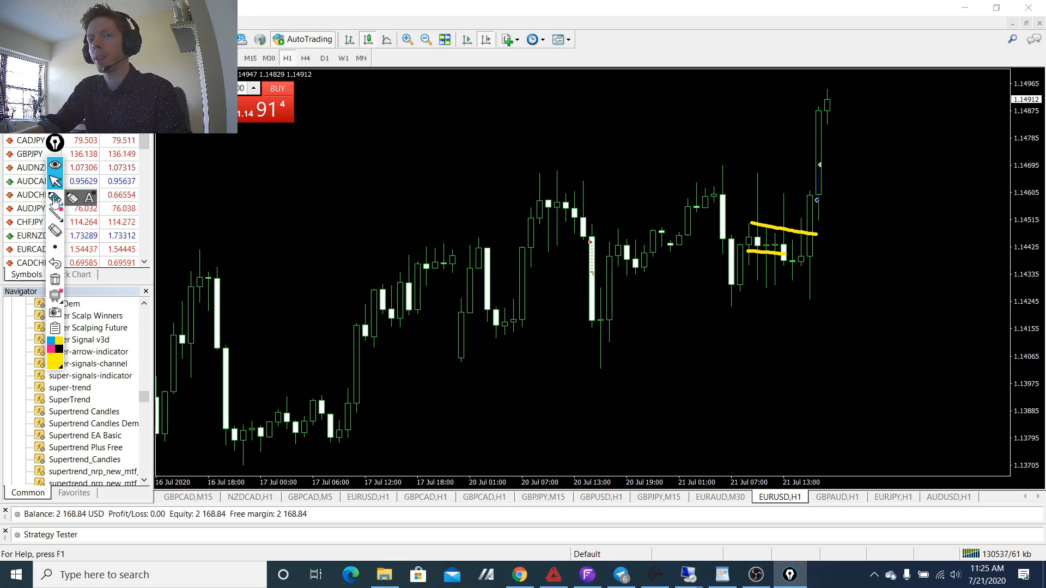
{"action": "left_click", "coordinate": [55, 279]}
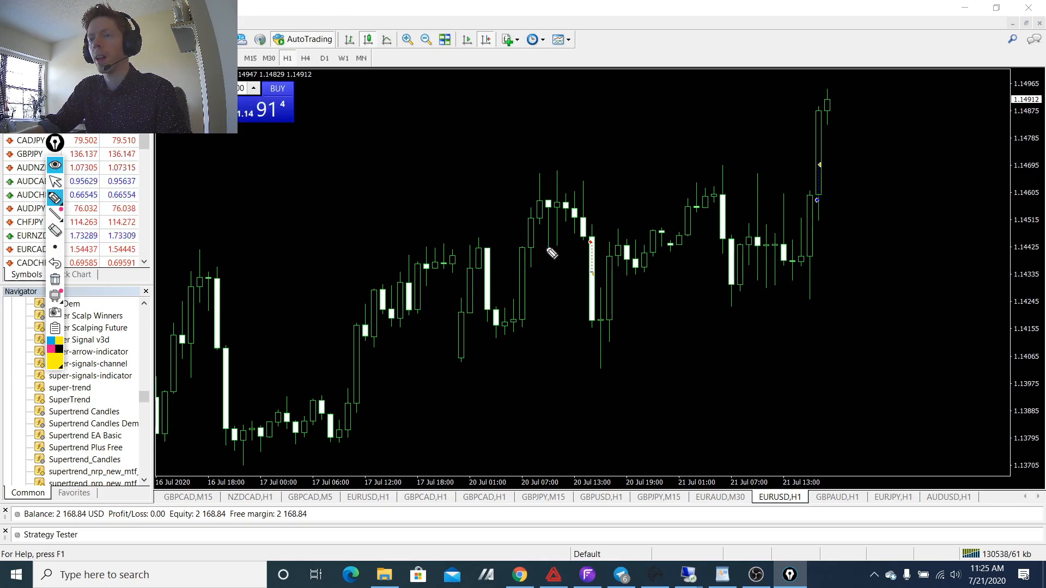
Step: Circle the candles near 21 Jul 13:00, clear it, draw a yellow downward arrow and measure the drop
{"action": "mouse_move", "coordinate": [797, 199]}
{"action": "left_mouse_down"}
{"action": "mouse_move", "coordinate": [787, 186]}
{"action": "mouse_move", "coordinate": [765, 238]}
{"action": "mouse_move", "coordinate": [801, 274]}
{"action": "mouse_move", "coordinate": [794, 199]}
{"action": "left_mouse_up"}
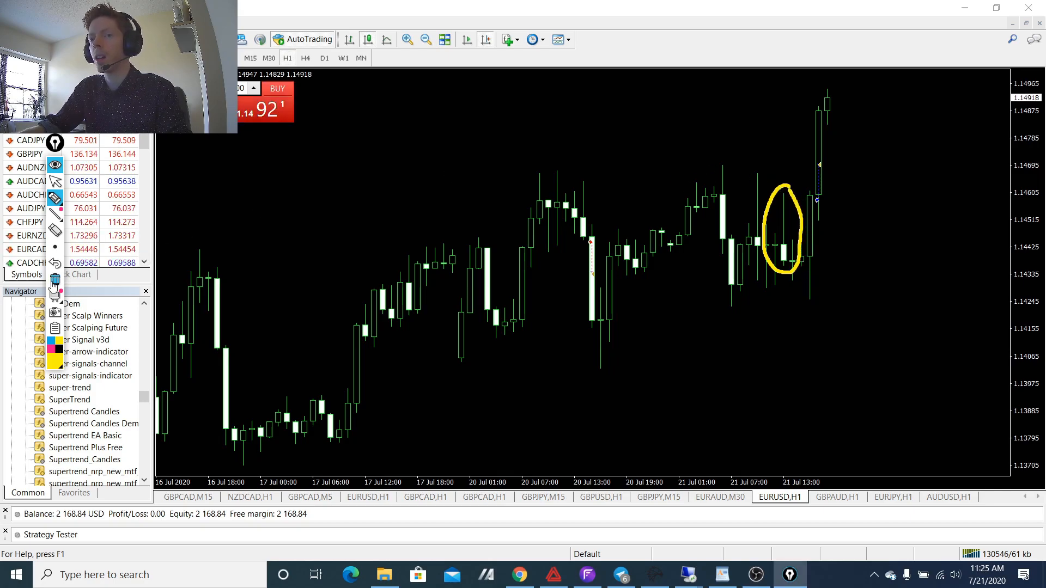
{"action": "left_click", "coordinate": [55, 280]}
{"action": "left_click_drag", "start_coordinate": [791, 260], "coordinate": [822, 344]}
{"action": "mouse_move", "coordinate": [825, 299]}
{"action": "left_mouse_down"}
{"action": "mouse_move", "coordinate": [823, 343]}
{"action": "mouse_move", "coordinate": [760, 317]}
{"action": "left_mouse_up"}
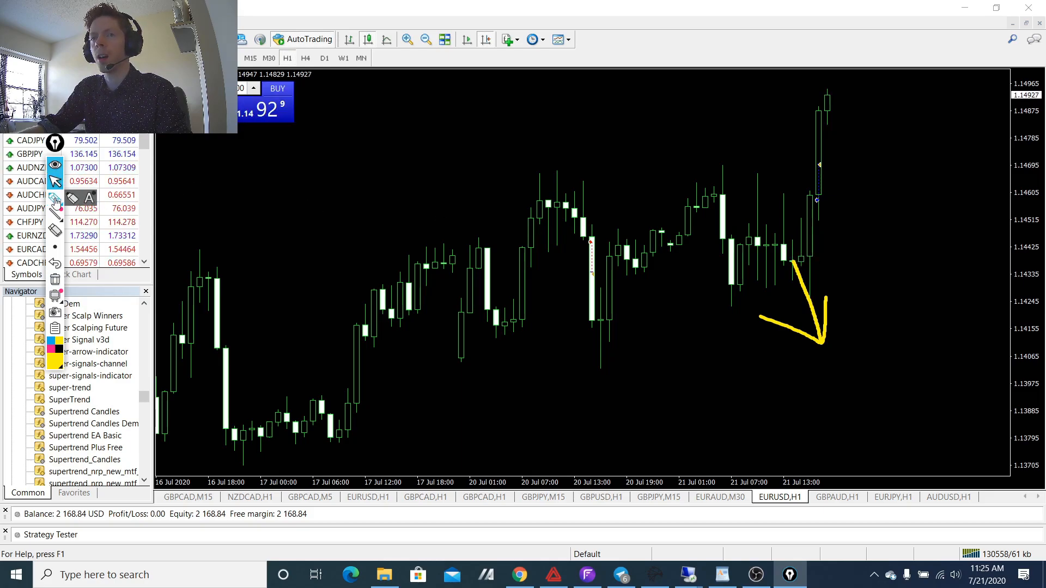
{"action": "middle_click", "coordinate": [822, 236]}
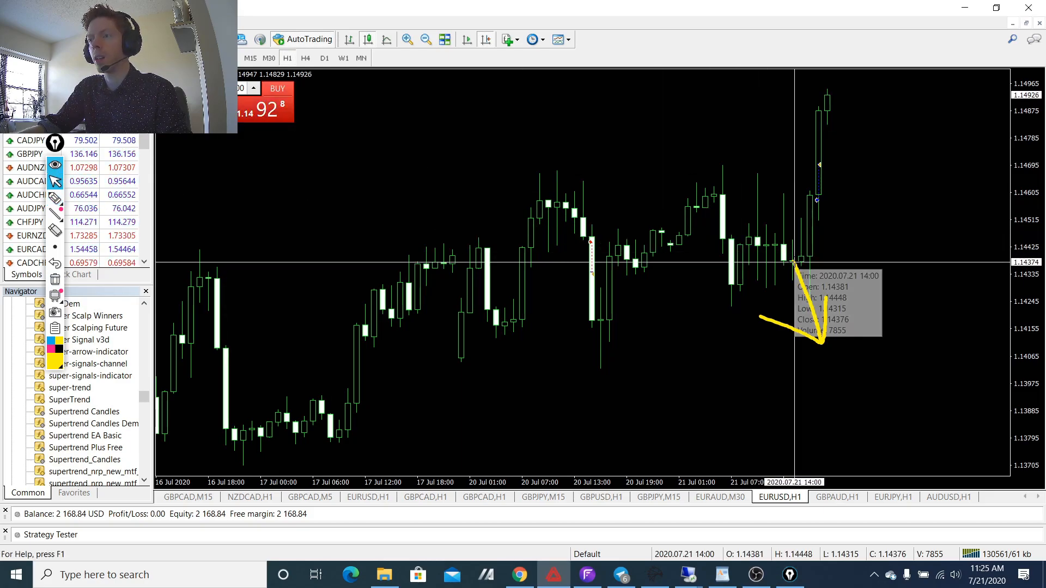
{"action": "mouse_move", "coordinate": [794, 262]}
{"action": "left_mouse_down"}
{"action": "mouse_move", "coordinate": [788, 199]}
{"action": "mouse_move", "coordinate": [818, 201]}
{"action": "left_mouse_up"}
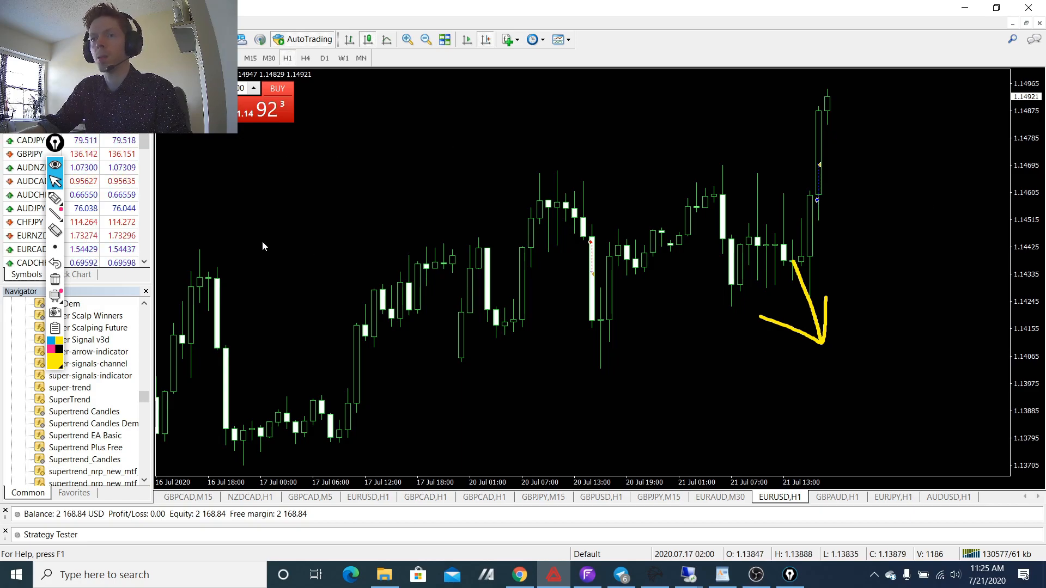
{"action": "mouse_move", "coordinate": [55, 198]}
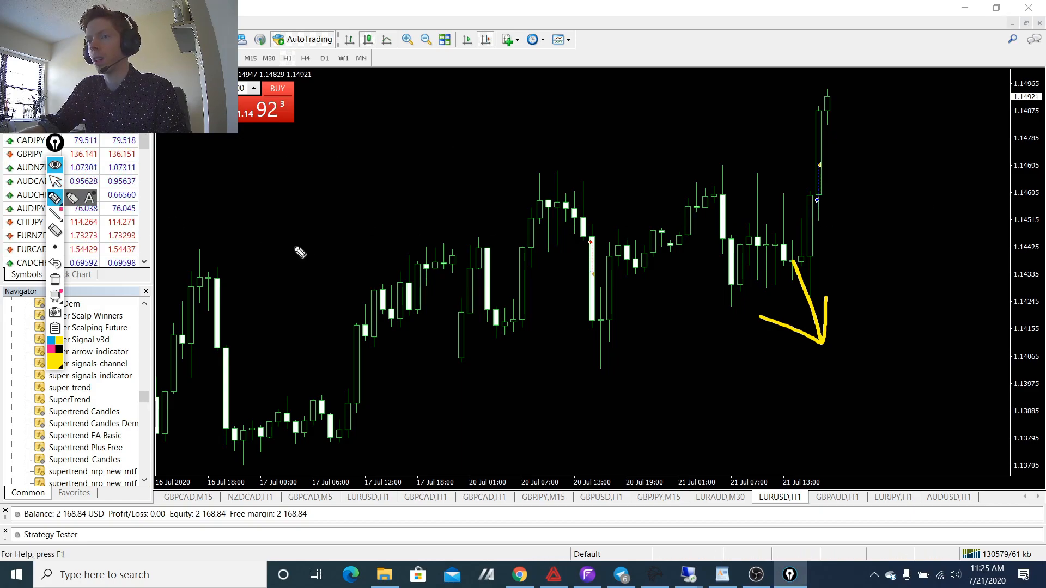
Step: Erase the arrow, then draw and clear yellow ellipses and two crosses over the recent candles
{"action": "left_click", "coordinate": [55, 279]}
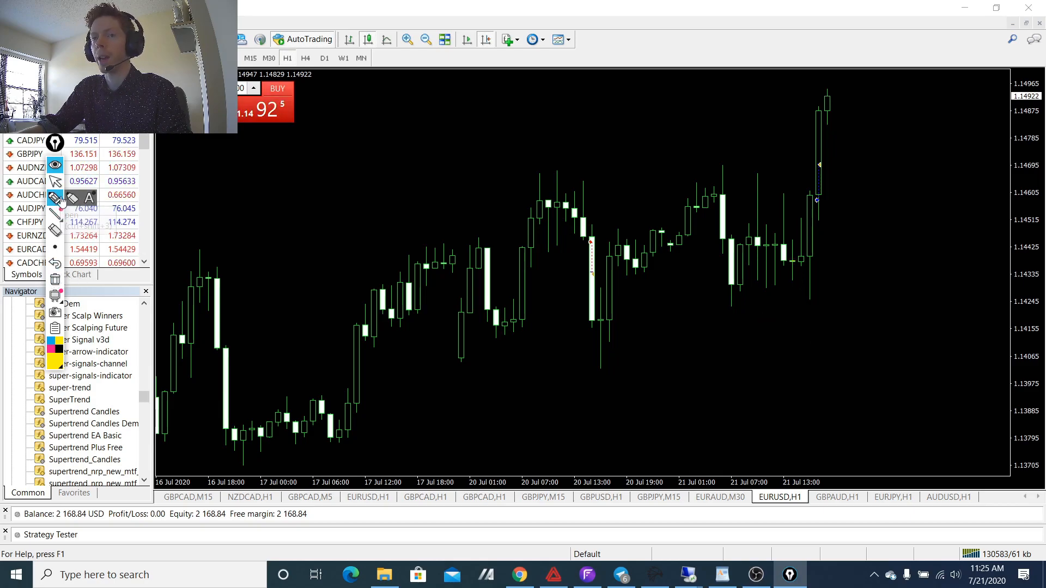
{"action": "mouse_move", "coordinate": [813, 198]}
{"action": "left_mouse_down"}
{"action": "mouse_move", "coordinate": [837, 198]}
{"action": "mouse_move", "coordinate": [798, 195]}
{"action": "left_mouse_up"}
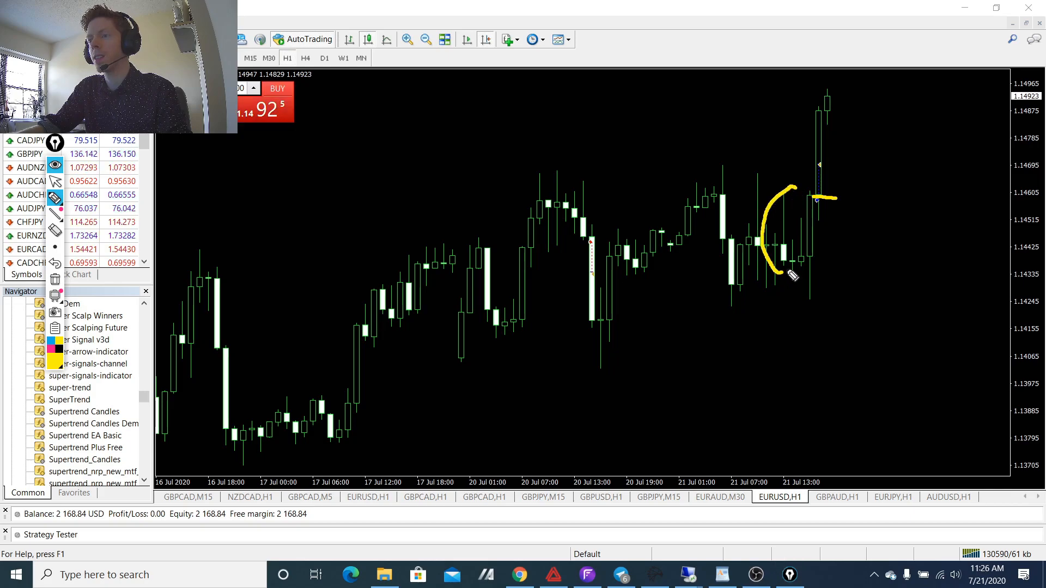
{"action": "left_click_drag", "start_coordinate": [724, 155], "coordinate": [735, 164]}
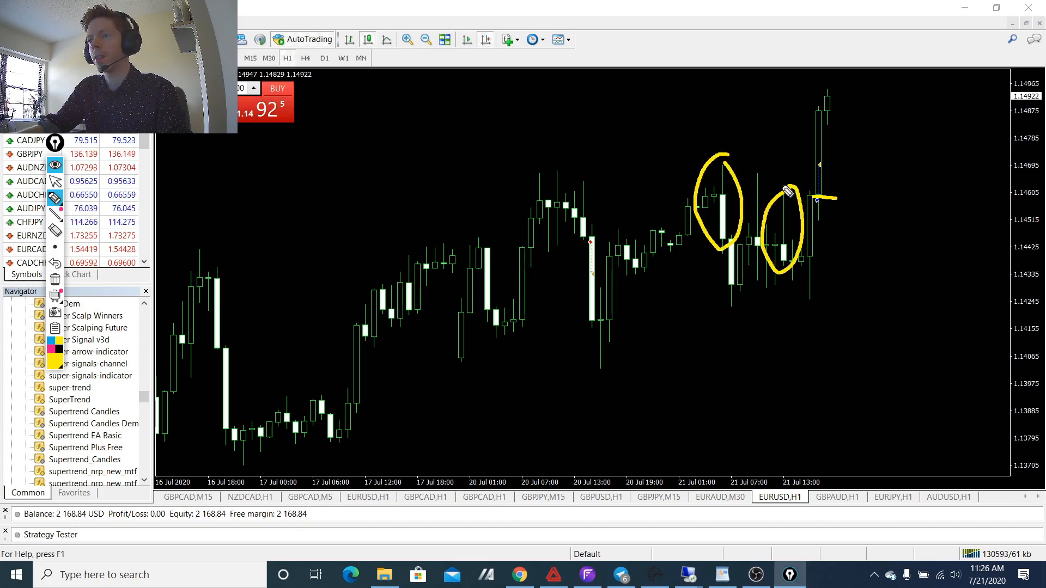
{"action": "left_click", "coordinate": [55, 279]}
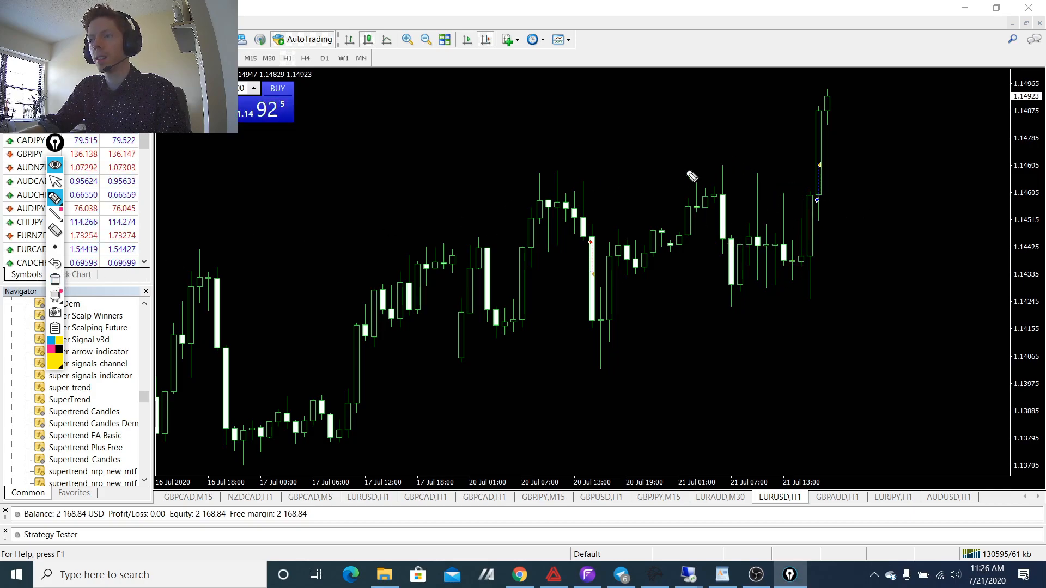
{"action": "mouse_move", "coordinate": [730, 167]}
{"action": "left_mouse_down"}
{"action": "mouse_move", "coordinate": [720, 237]}
{"action": "mouse_move", "coordinate": [760, 243]}
{"action": "left_mouse_up"}
{"action": "left_click_drag", "start_coordinate": [804, 201], "coordinate": [767, 255]}
{"action": "left_click_drag", "start_coordinate": [760, 204], "coordinate": [798, 250]}
{"action": "mouse_move", "coordinate": [812, 195]}
{"action": "left_mouse_down"}
{"action": "mouse_move", "coordinate": [799, 262]}
{"action": "mouse_move", "coordinate": [841, 261]}
{"action": "mouse_move", "coordinate": [784, 198]}
{"action": "left_mouse_up"}
{"action": "left_click", "coordinate": [55, 279]}
Step: Mark three price levels with yellow lines, choose a thinner brush, then erase all marks
{"action": "left_click_drag", "start_coordinate": [801, 260], "coordinate": [847, 256]}
{"action": "left_click_drag", "start_coordinate": [801, 302], "coordinate": [837, 300]}
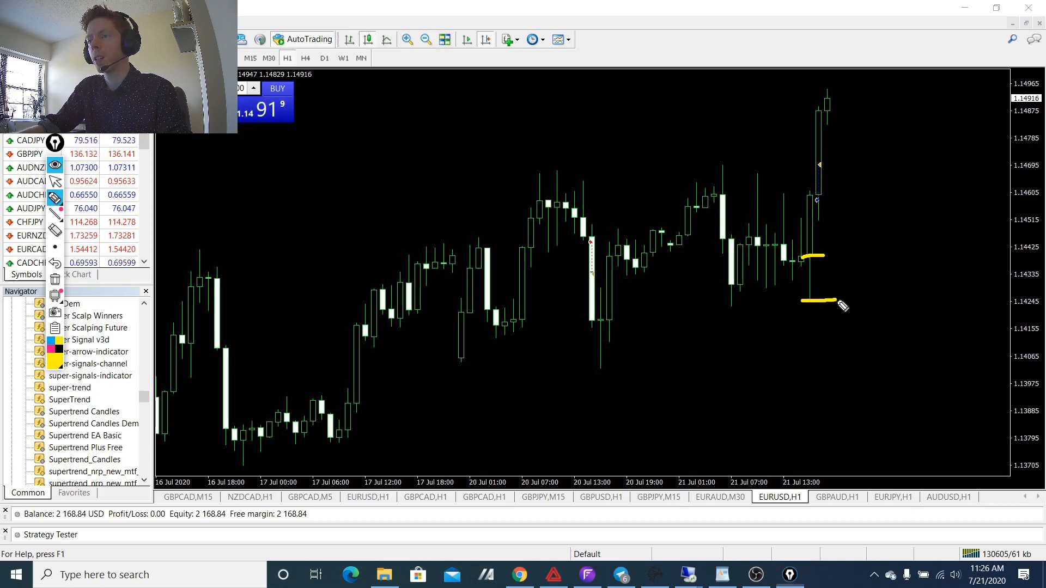
{"action": "left_click_drag", "start_coordinate": [805, 196], "coordinate": [824, 195]}
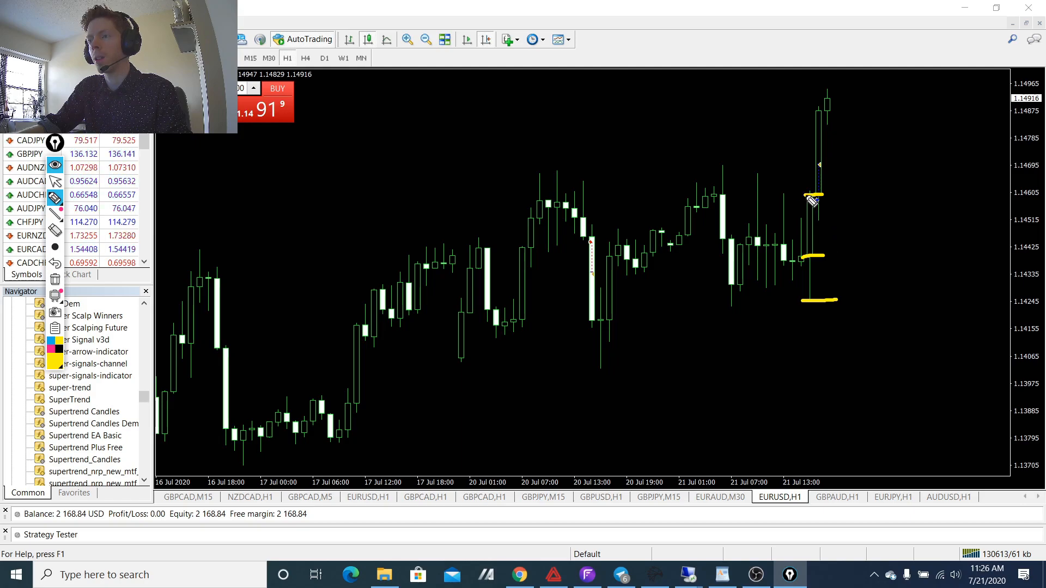
{"action": "left_click_drag", "start_coordinate": [807, 196], "coordinate": [823, 196]}
{"action": "left_click", "coordinate": [55, 247]}
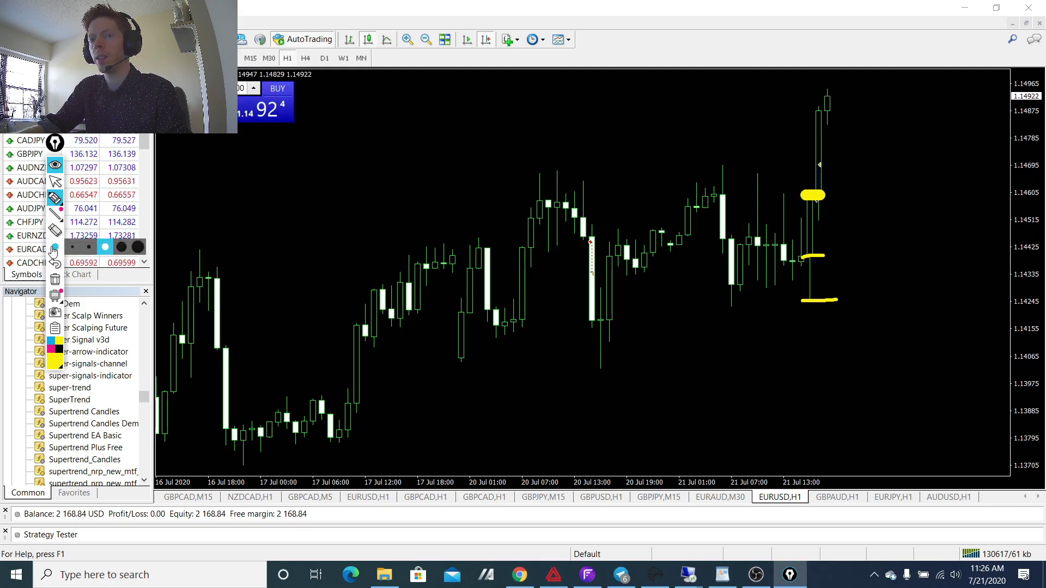
{"action": "left_click", "coordinate": [89, 249]}
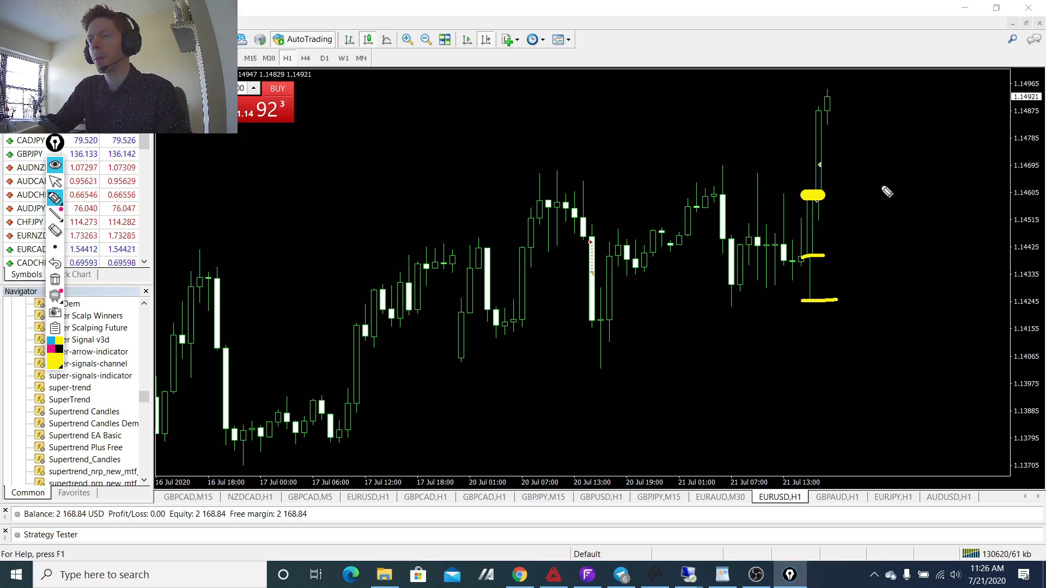
{"action": "left_click", "coordinate": [55, 282]}
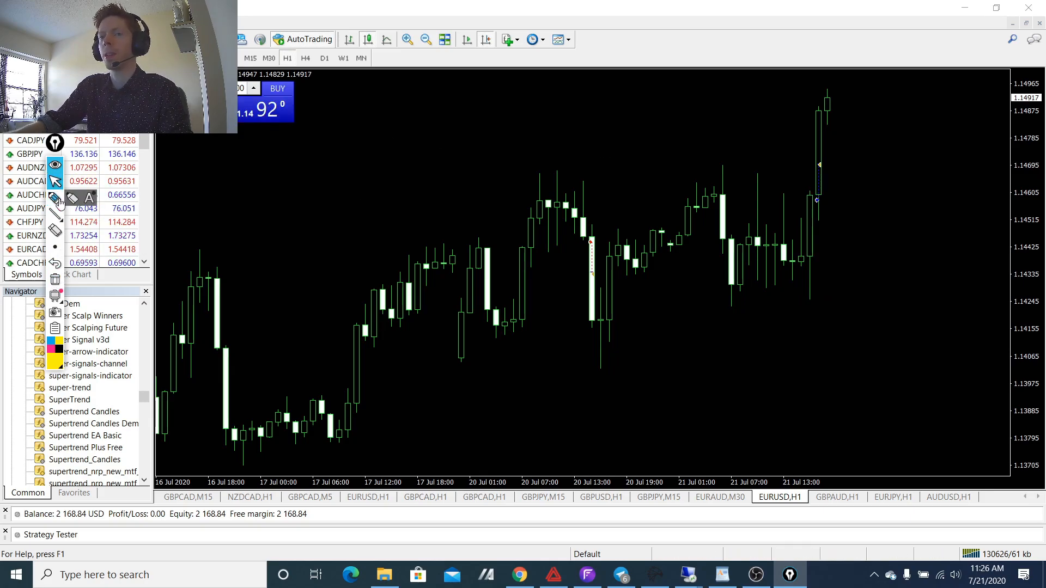
Step: Highlight the rising candle, clear it, draw an upward arrow over the bullish candle and erase it
{"action": "left_click", "coordinate": [55, 198]}
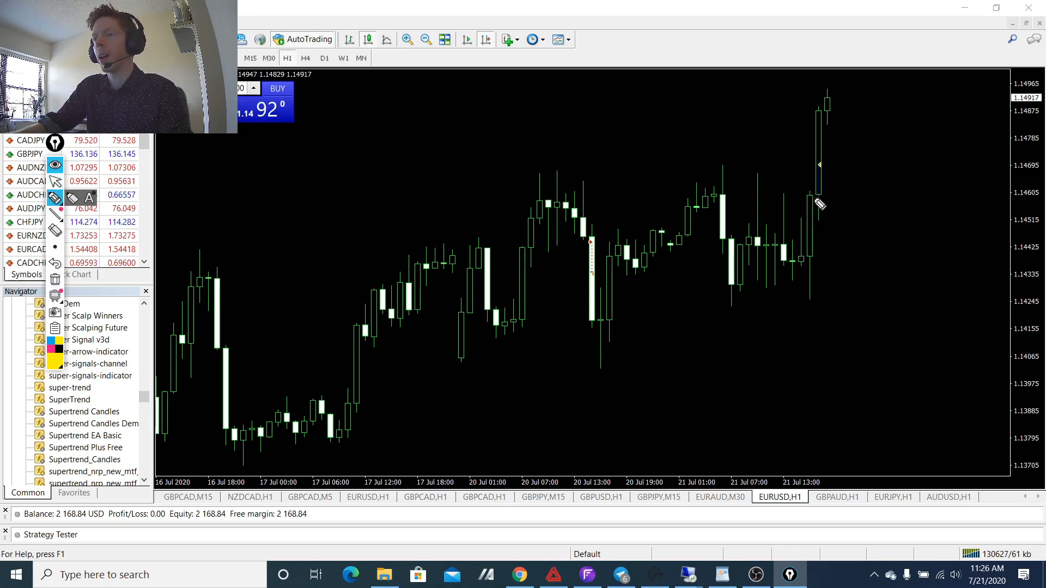
{"action": "left_click_drag", "start_coordinate": [814, 201], "coordinate": [819, 177]}
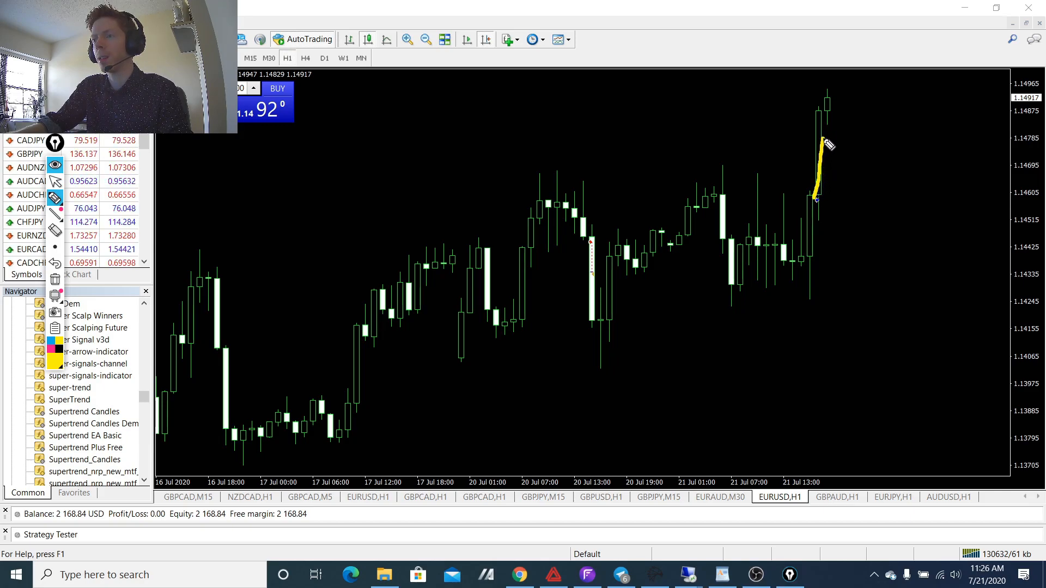
{"action": "left_click_drag", "start_coordinate": [827, 156], "coordinate": [844, 275]}
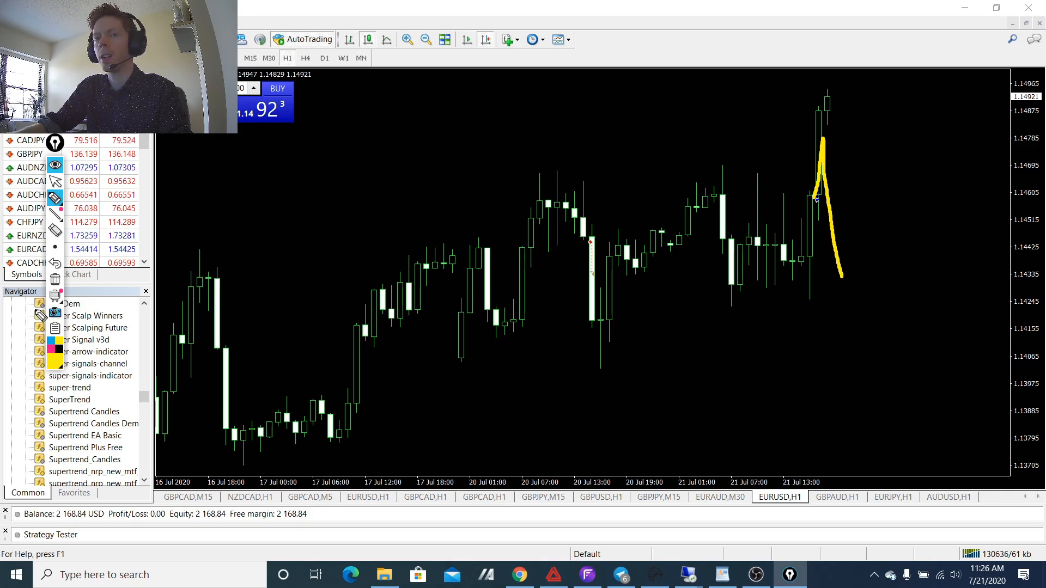
{"action": "left_click", "coordinate": [55, 279]}
{"action": "left_click", "coordinate": [55, 180]}
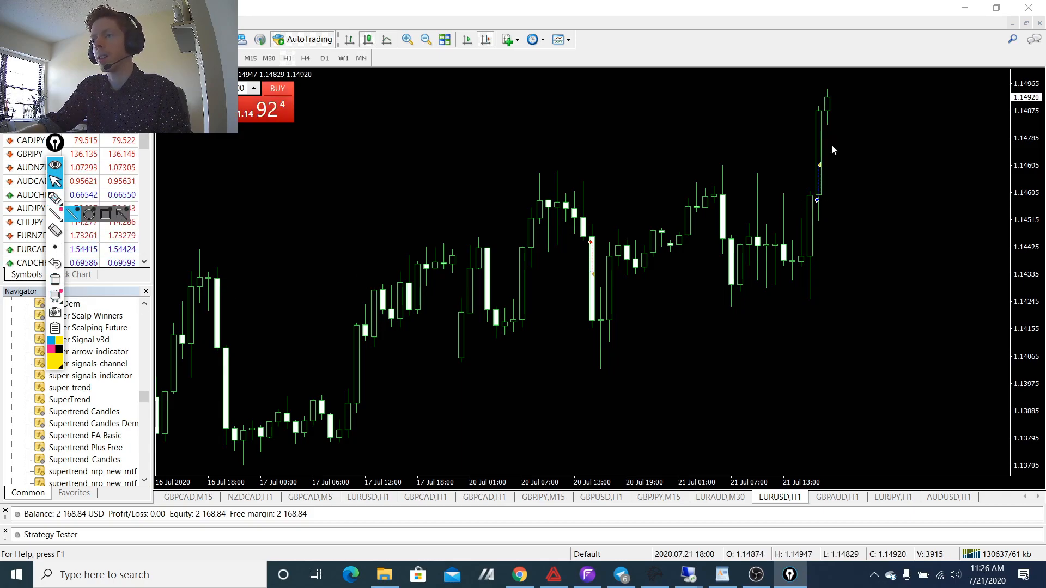
{"action": "mouse_move", "coordinate": [55, 197]}
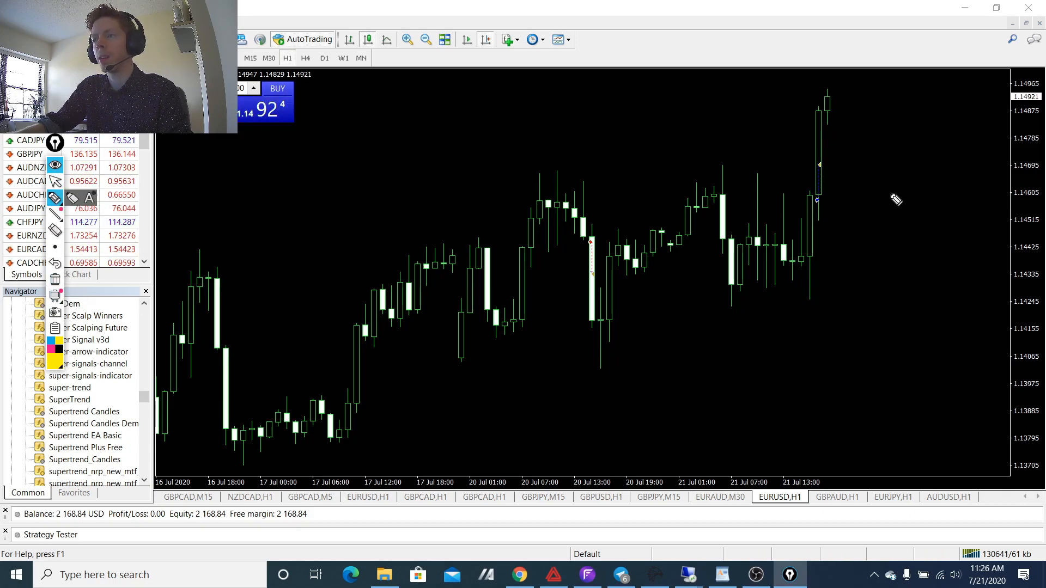
{"action": "mouse_move", "coordinate": [809, 201]}
{"action": "left_mouse_down"}
{"action": "mouse_move", "coordinate": [842, 206]}
{"action": "mouse_move", "coordinate": [832, 104]}
{"action": "mouse_move", "coordinate": [838, 124]}
{"action": "mouse_move", "coordinate": [795, 115]}
{"action": "left_mouse_up"}
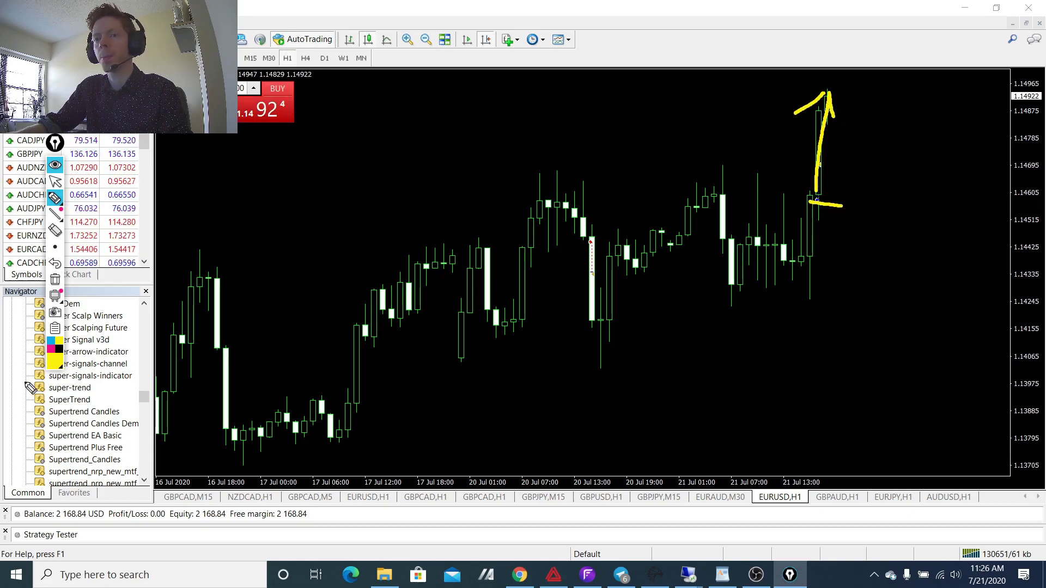
{"action": "left_click", "coordinate": [56, 280]}
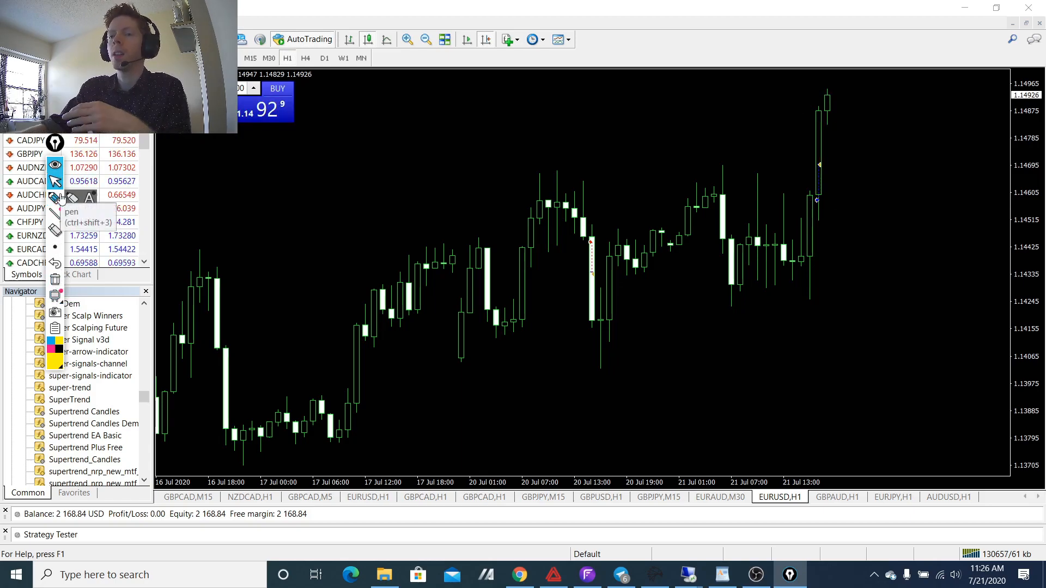
Step: Bring up Myfxbook in the browser and switch between the Ranger EA V2 tabs to the stats page
{"action": "left_click", "coordinate": [515, 574]}
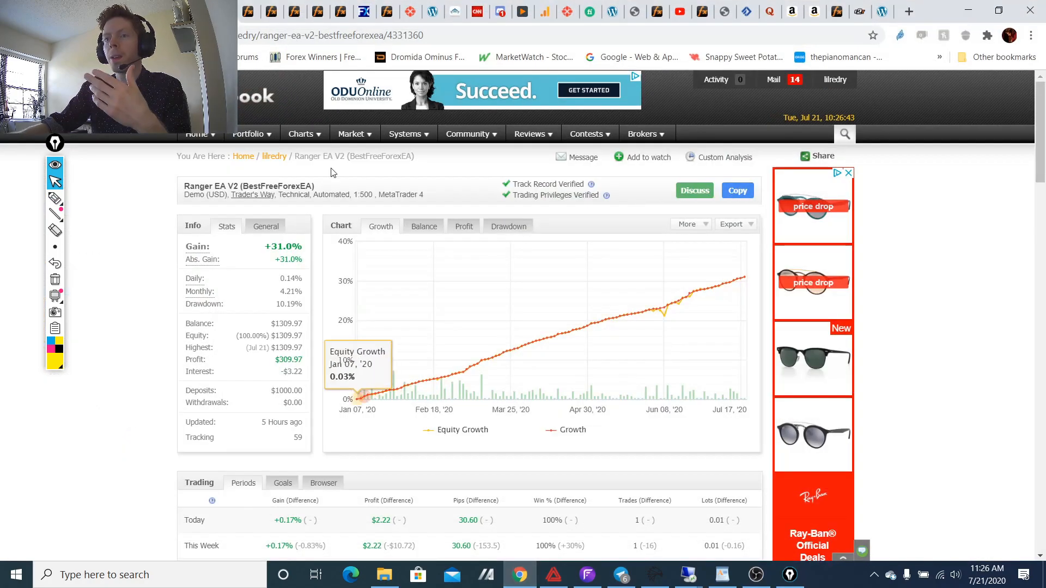
{"action": "left_click", "coordinate": [365, 8]}
{"action": "scroll", "coordinate": [435, 286], "scroll_direction": "up", "scroll_amount": 3}
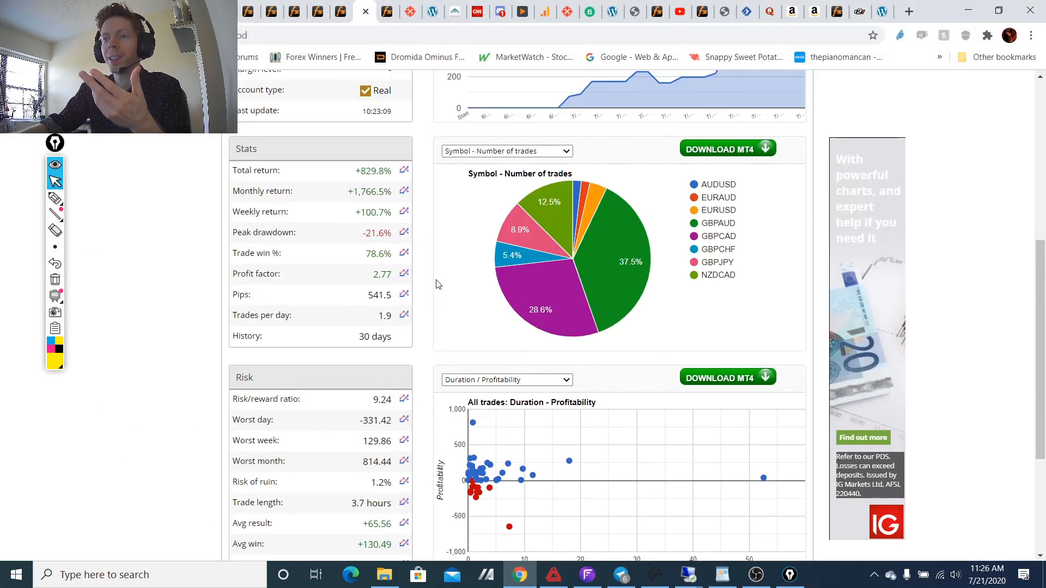
{"action": "scroll", "coordinate": [434, 298], "scroll_direction": "up", "scroll_amount": 2}
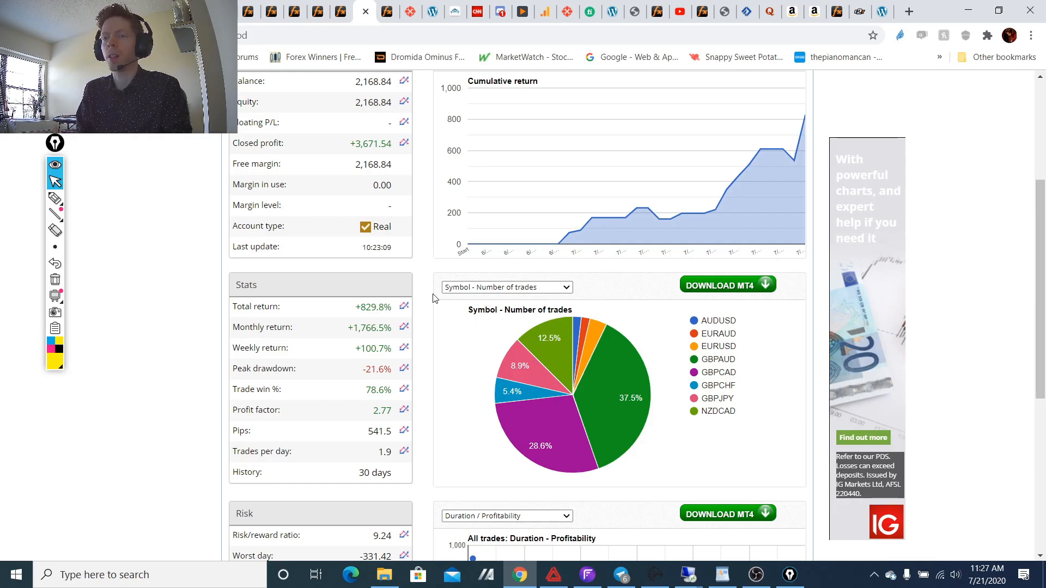
{"action": "left_click", "coordinate": [248, 11]}
{"action": "left_click", "coordinate": [360, 12]}
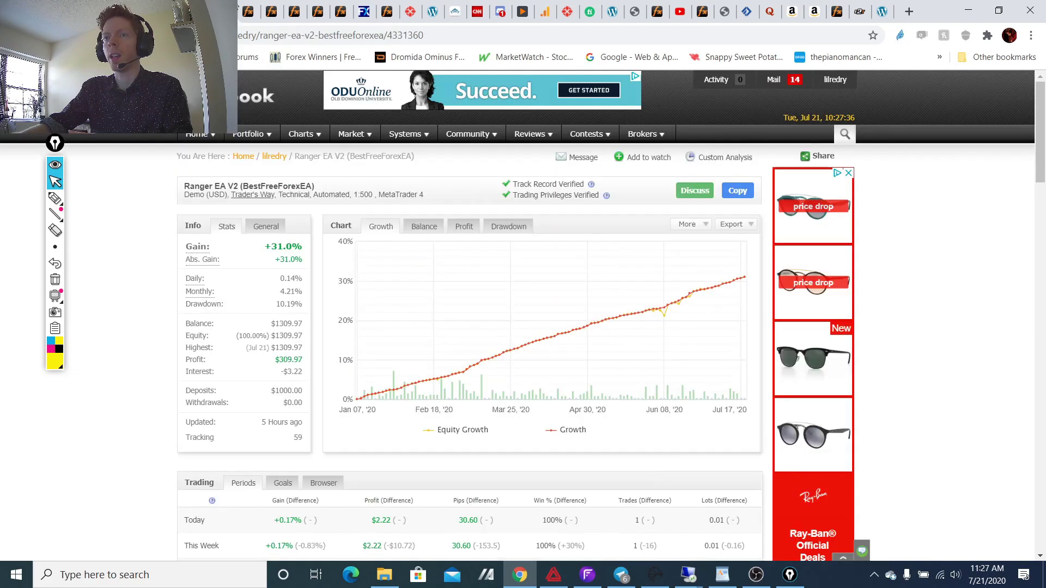
{"action": "left_click", "coordinate": [357, 15]}
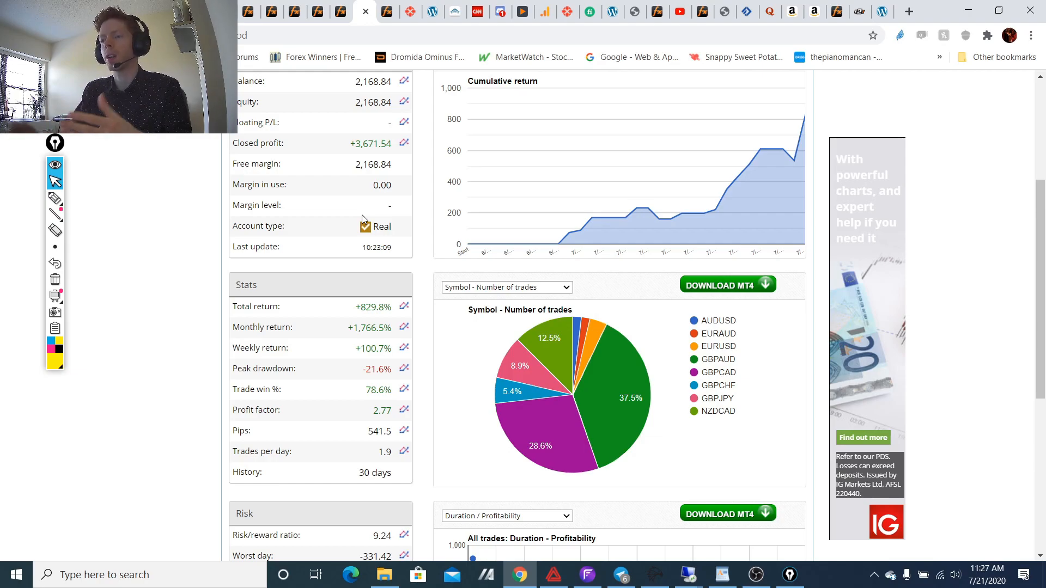
{"action": "left_click", "coordinate": [565, 575]}
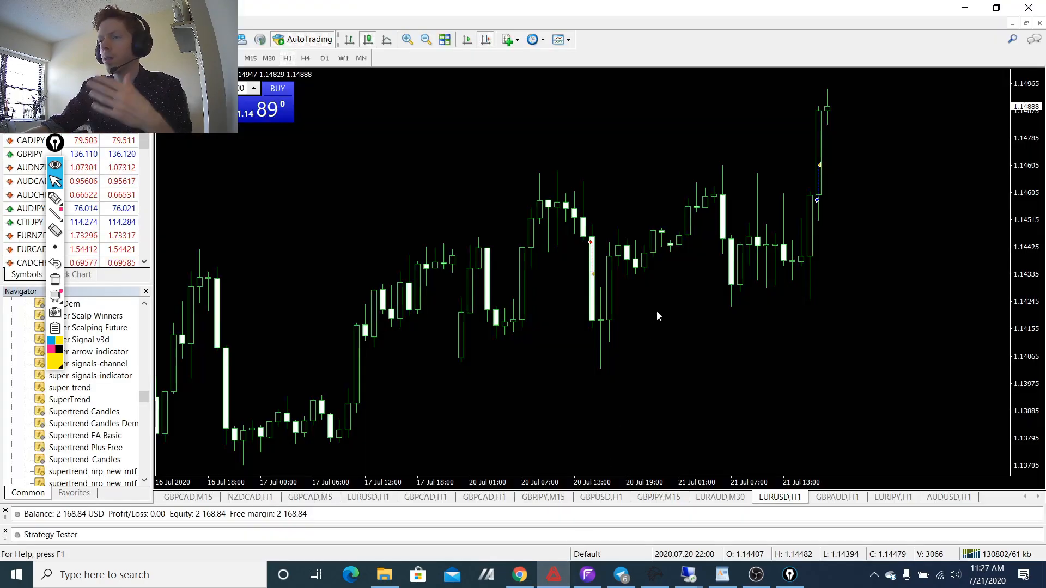
{"action": "key", "text": "ctrl+shift+p"}
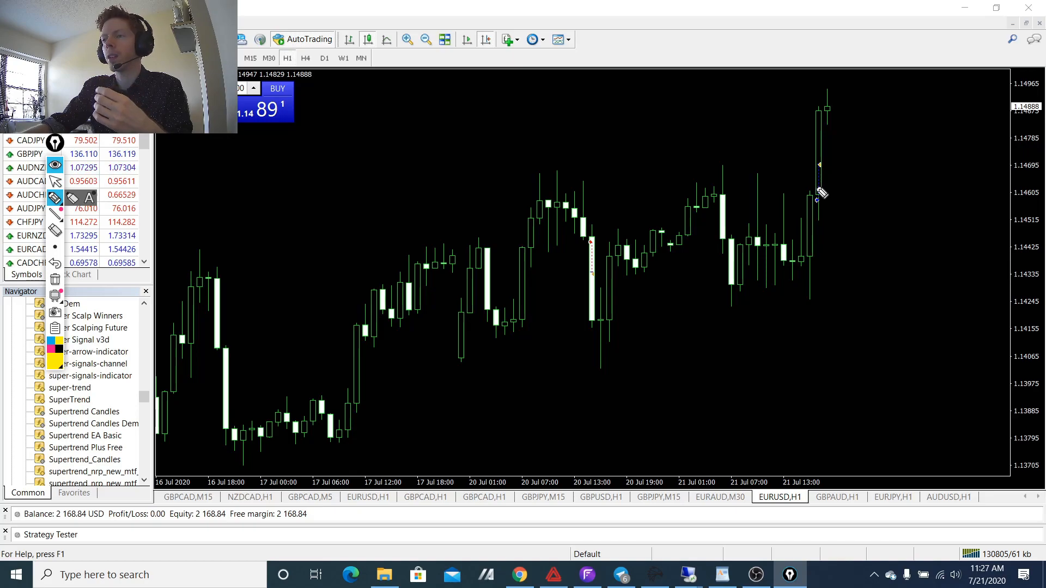
{"action": "mouse_move", "coordinate": [817, 187]}
{"action": "left_mouse_down"}
{"action": "mouse_move", "coordinate": [842, 261]}
{"action": "mouse_move", "coordinate": [794, 157]}
{"action": "left_mouse_up"}
{"action": "left_click_drag", "start_coordinate": [595, 193], "coordinate": [599, 186]}
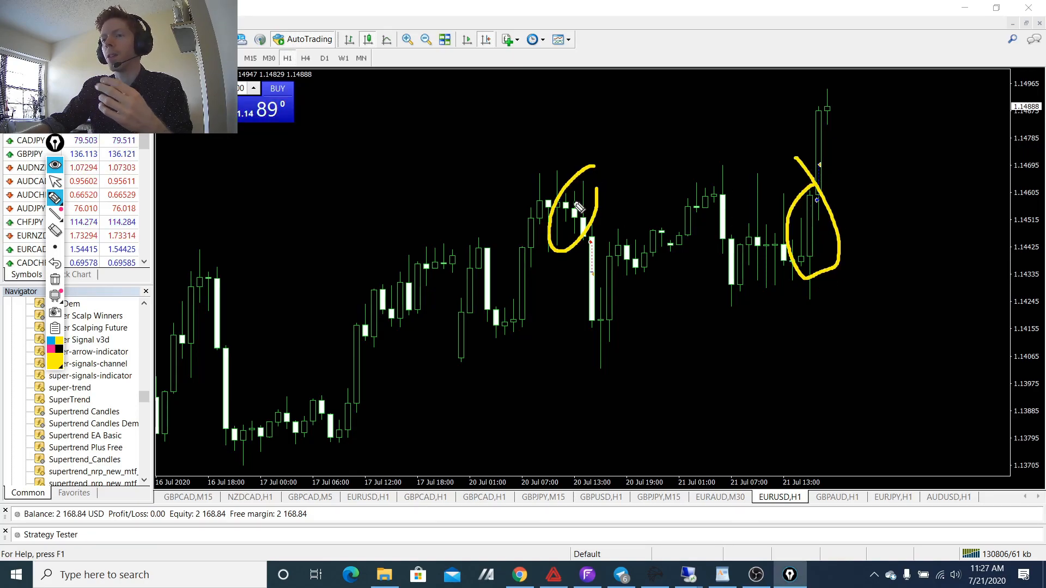
{"action": "left_click", "coordinate": [55, 278]}
{"action": "left_click", "coordinate": [55, 181]}
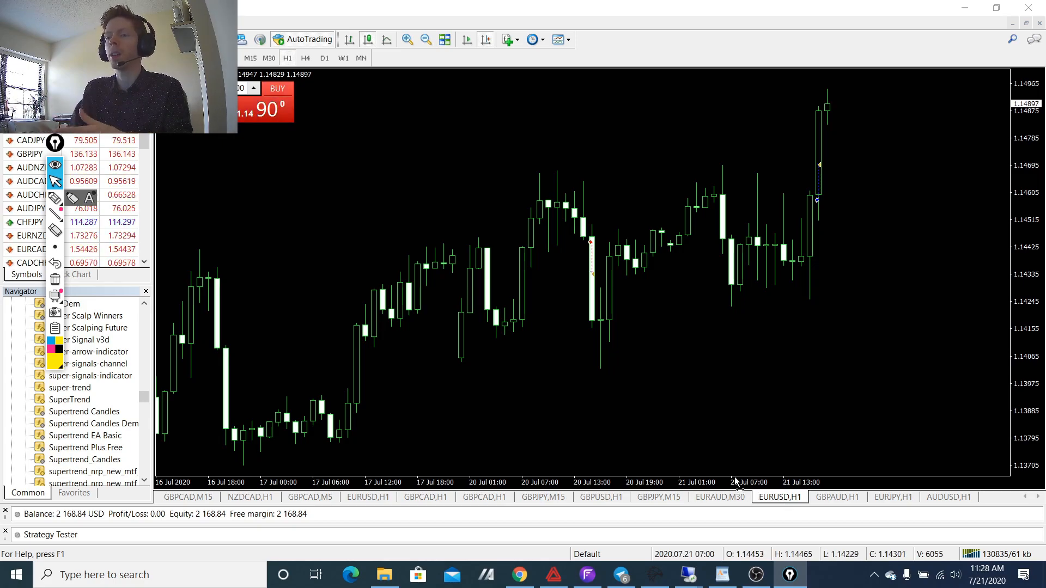
{"action": "left_click", "coordinate": [425, 497]}
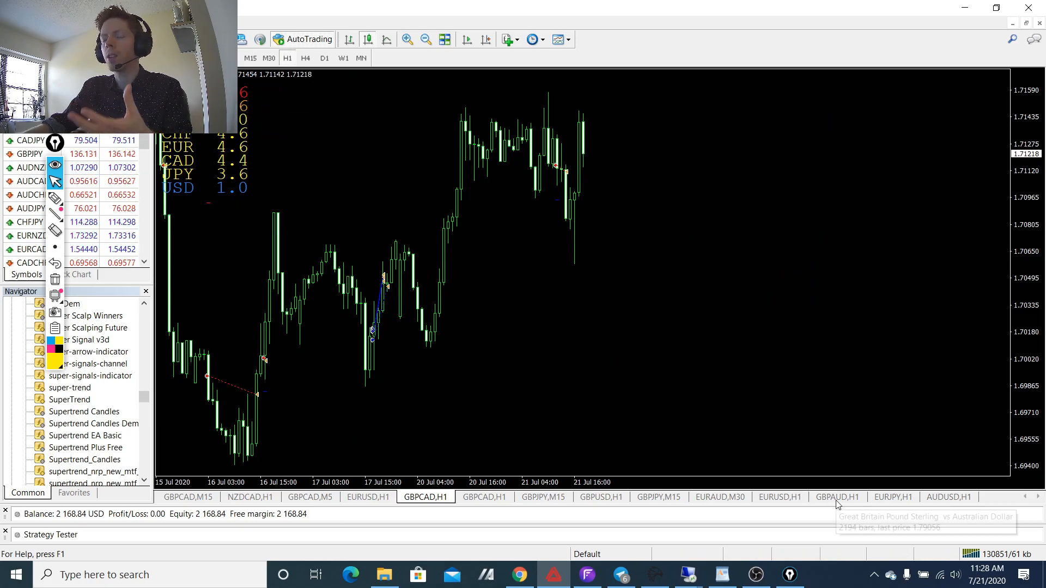
{"action": "left_click", "coordinate": [780, 497]}
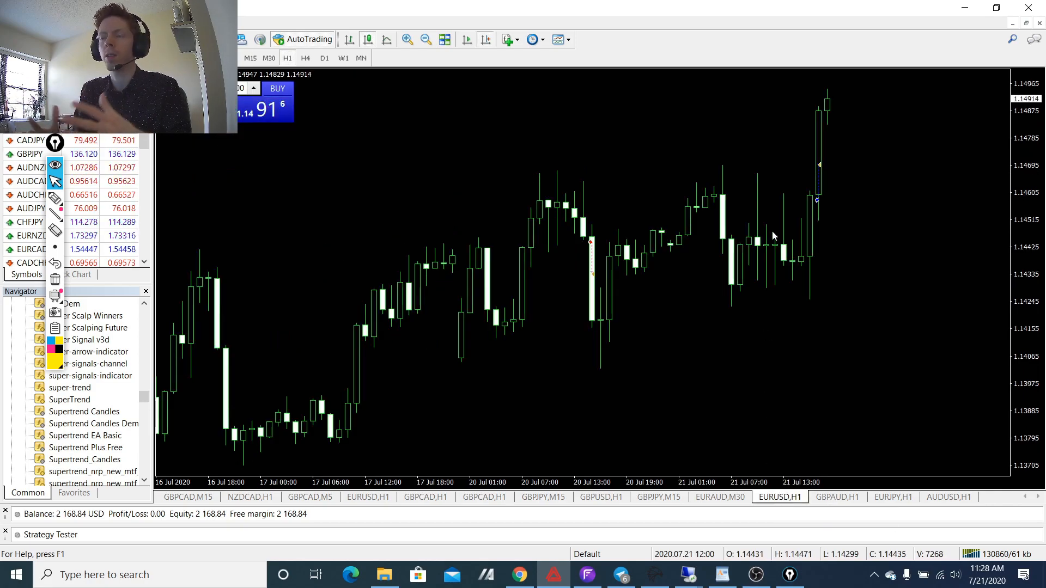